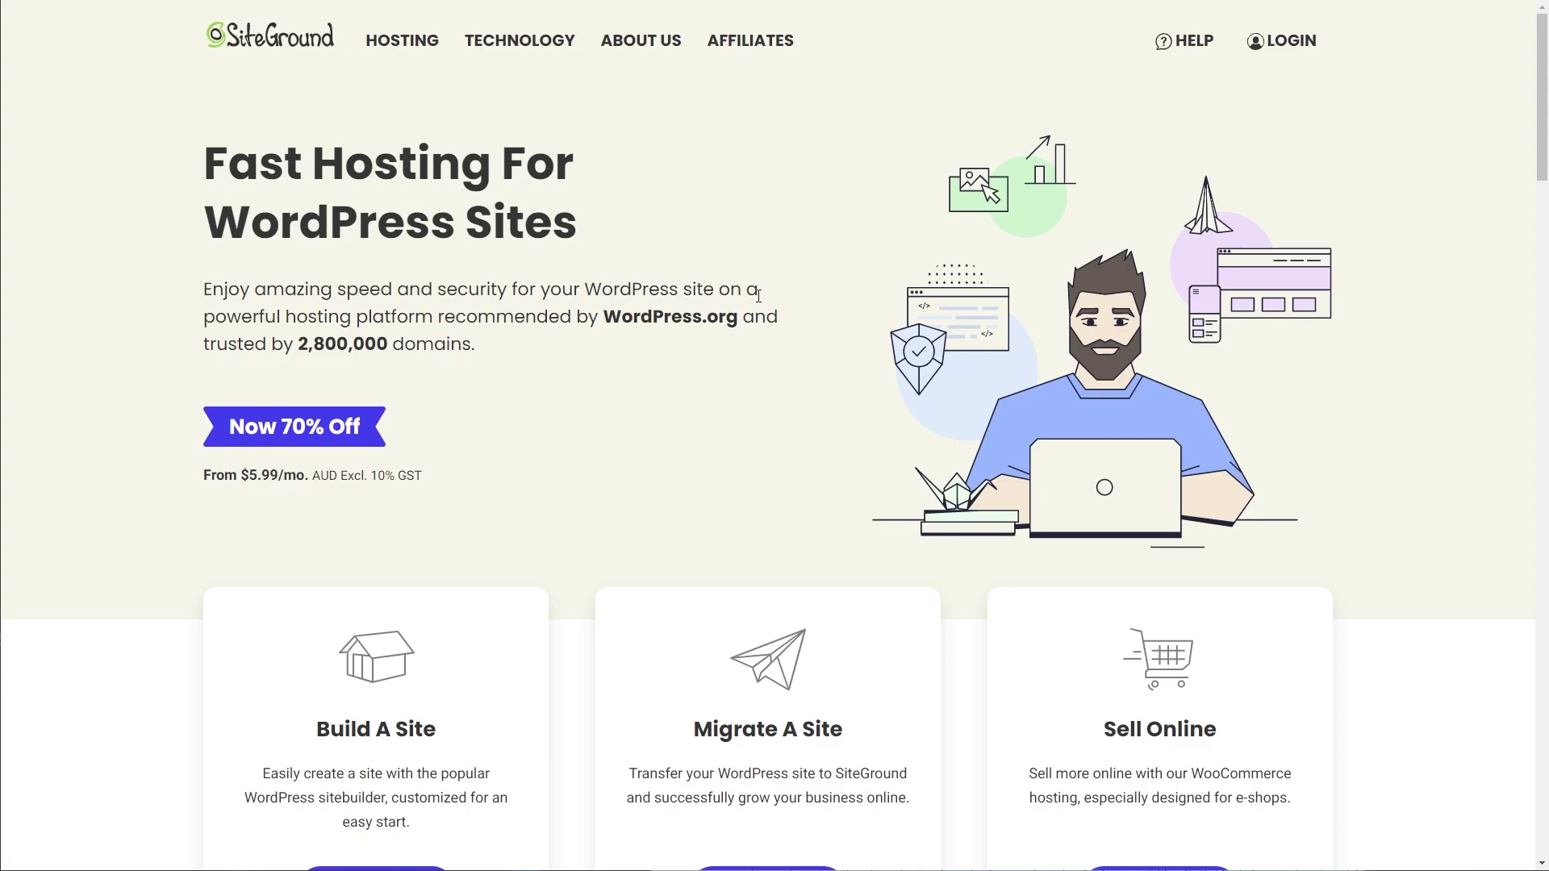
Go to Hosting > Web Hosting plans and browse to the yazbsf.com website details
mouse_move(371, 42)
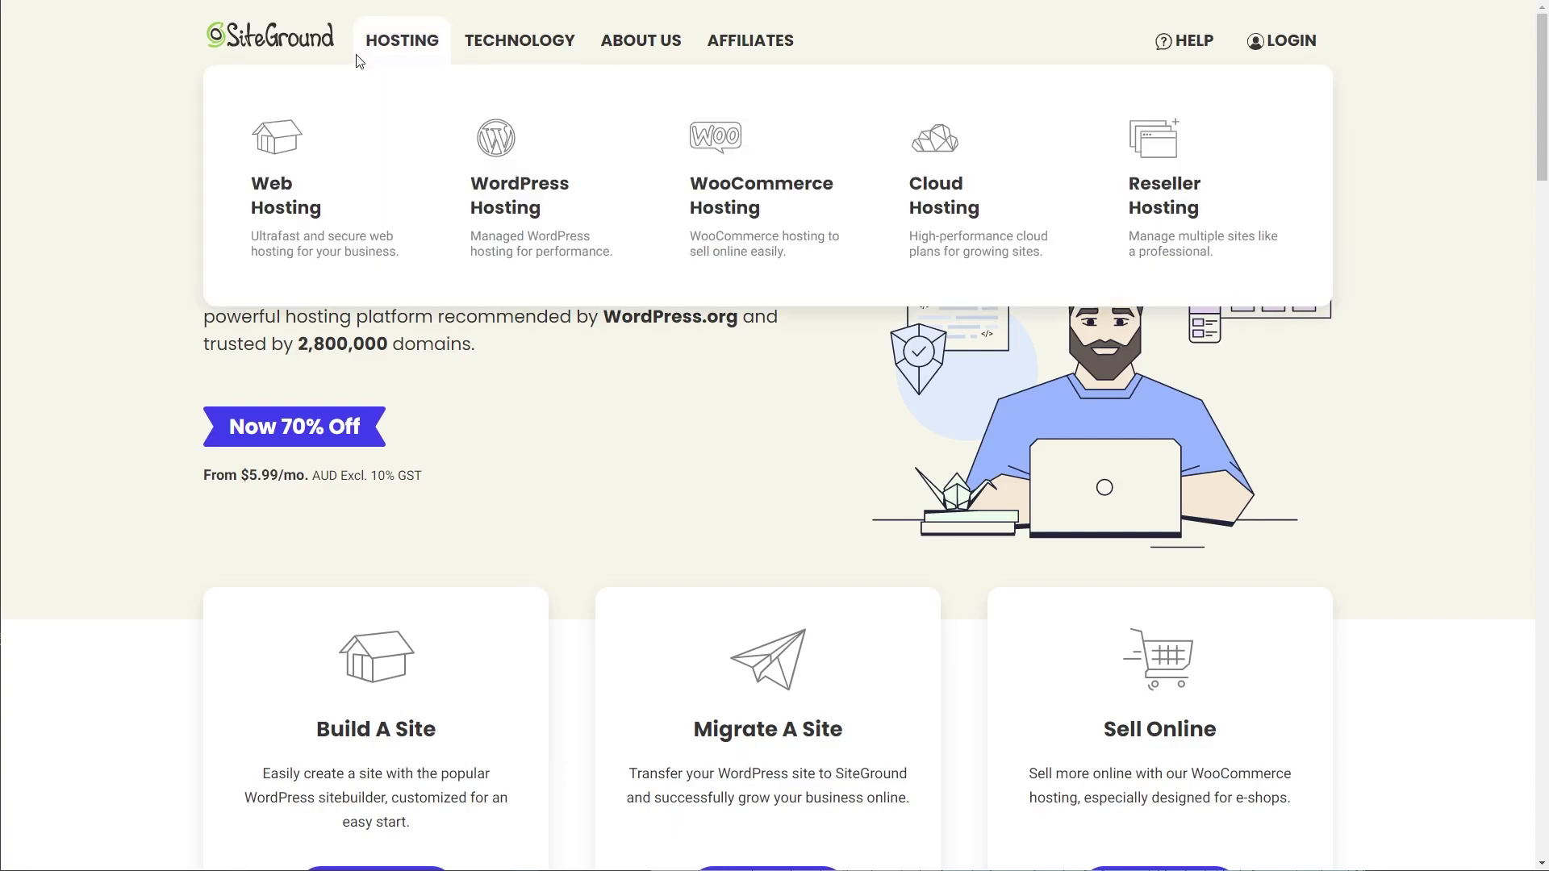
left_click(402, 188)
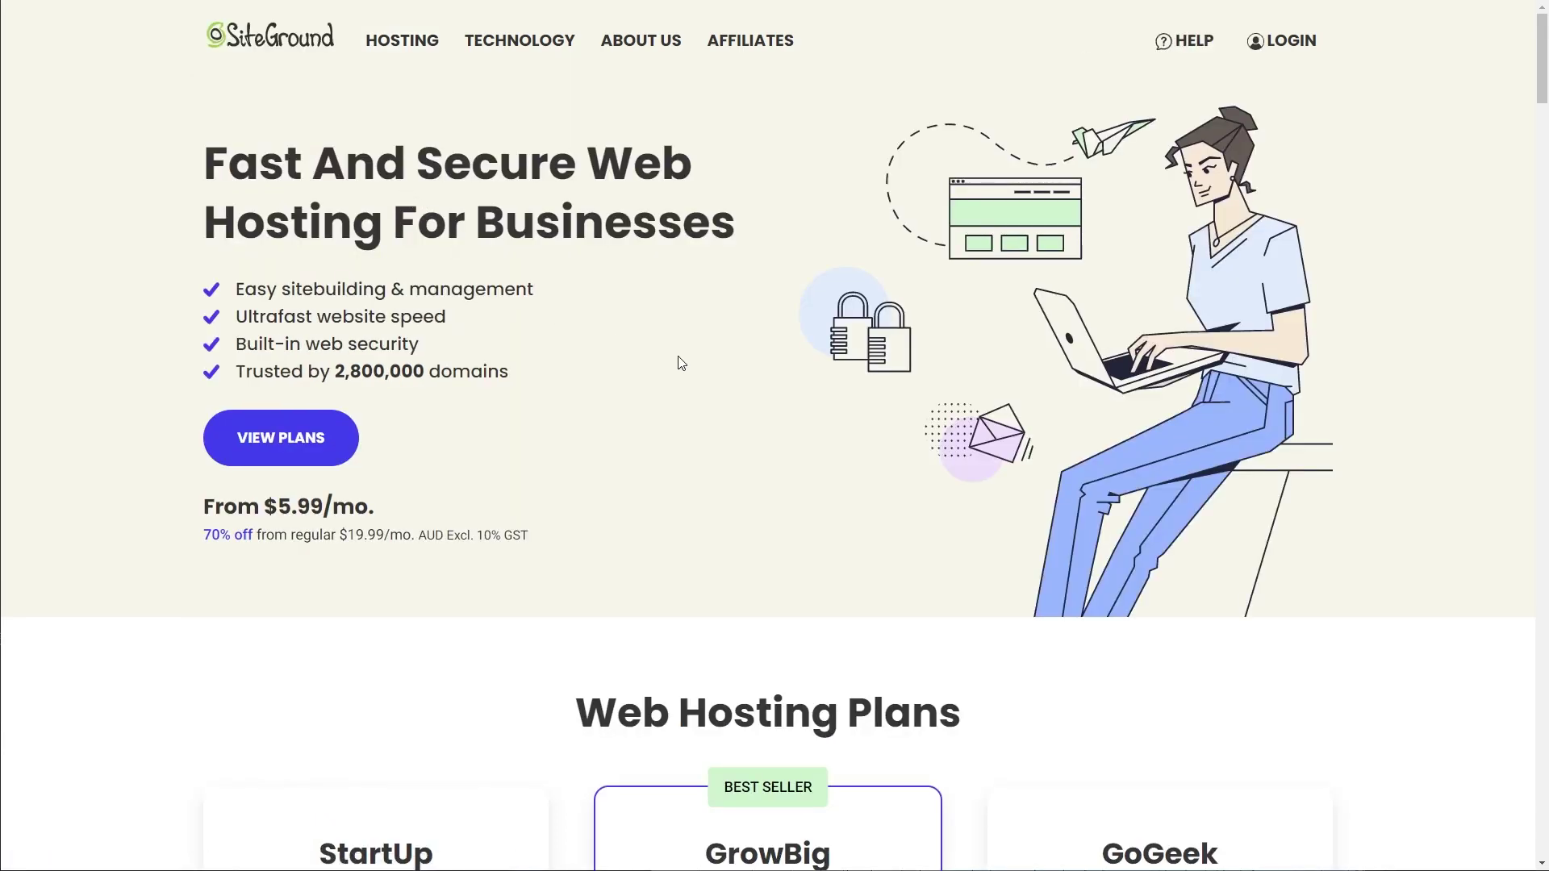
scroll(680, 363, "down", 5)
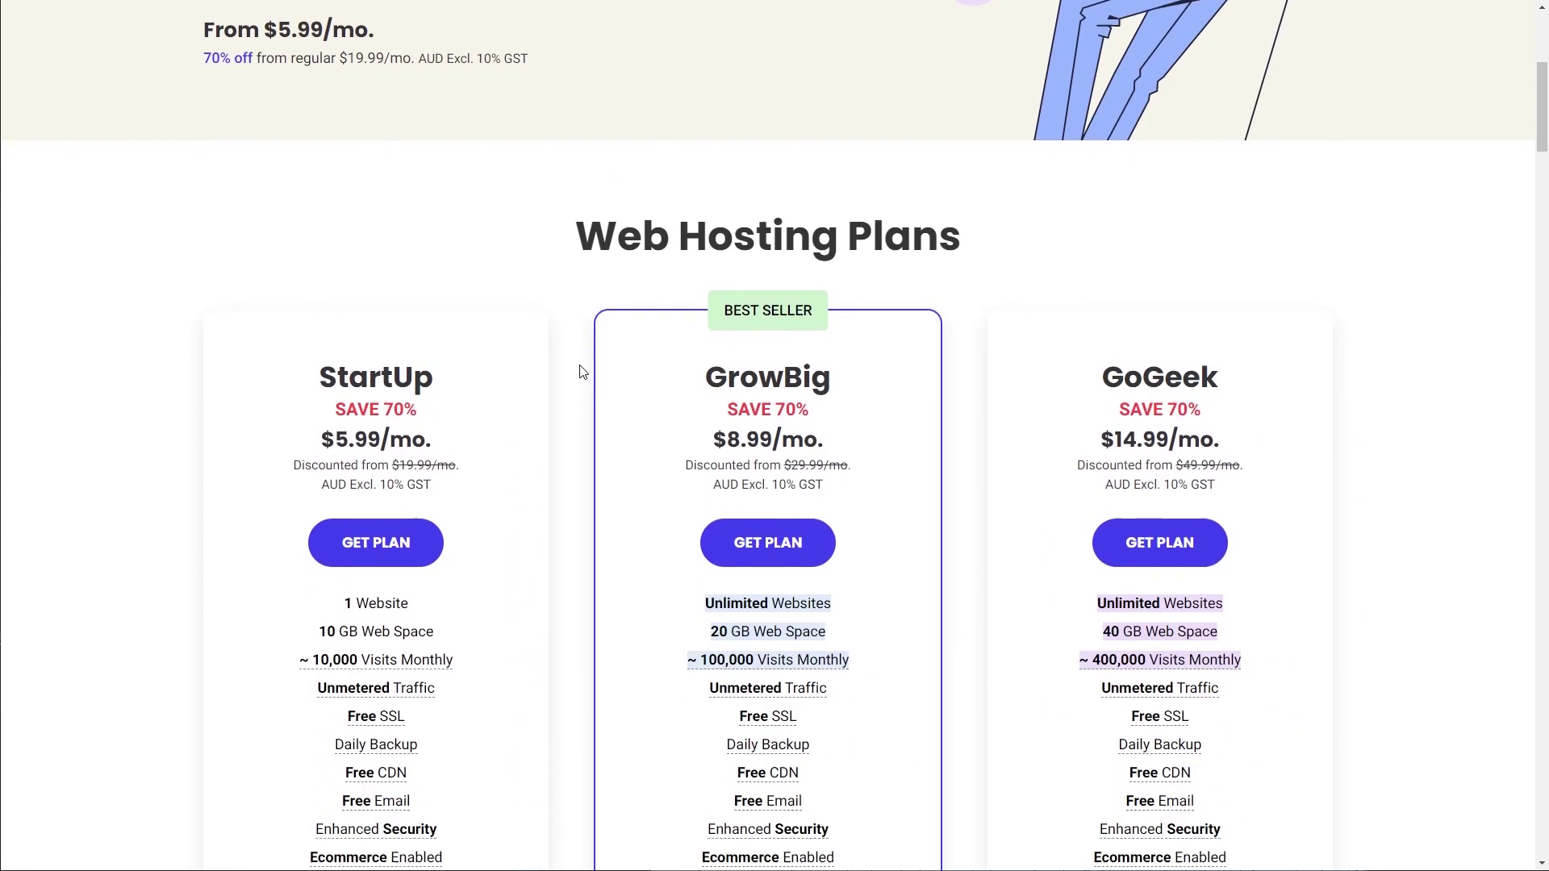
scroll(582, 372, "down", 2)
scroll(582, 372, "up", 8)
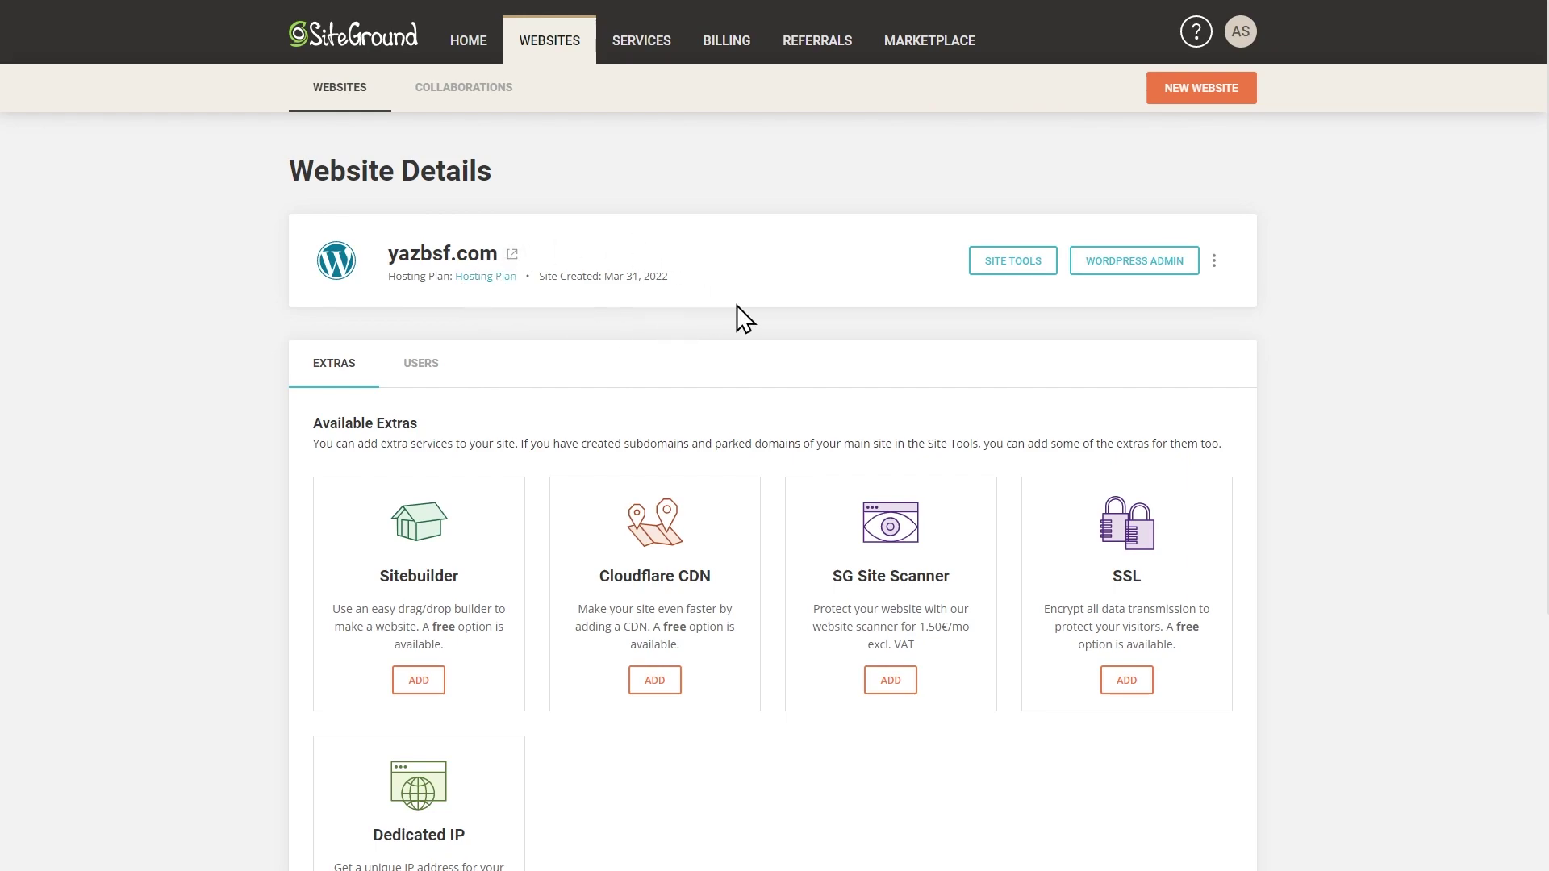
Launch Site Tools for yazbsf.com and go to Email > Accounts
left_click(1024, 262)
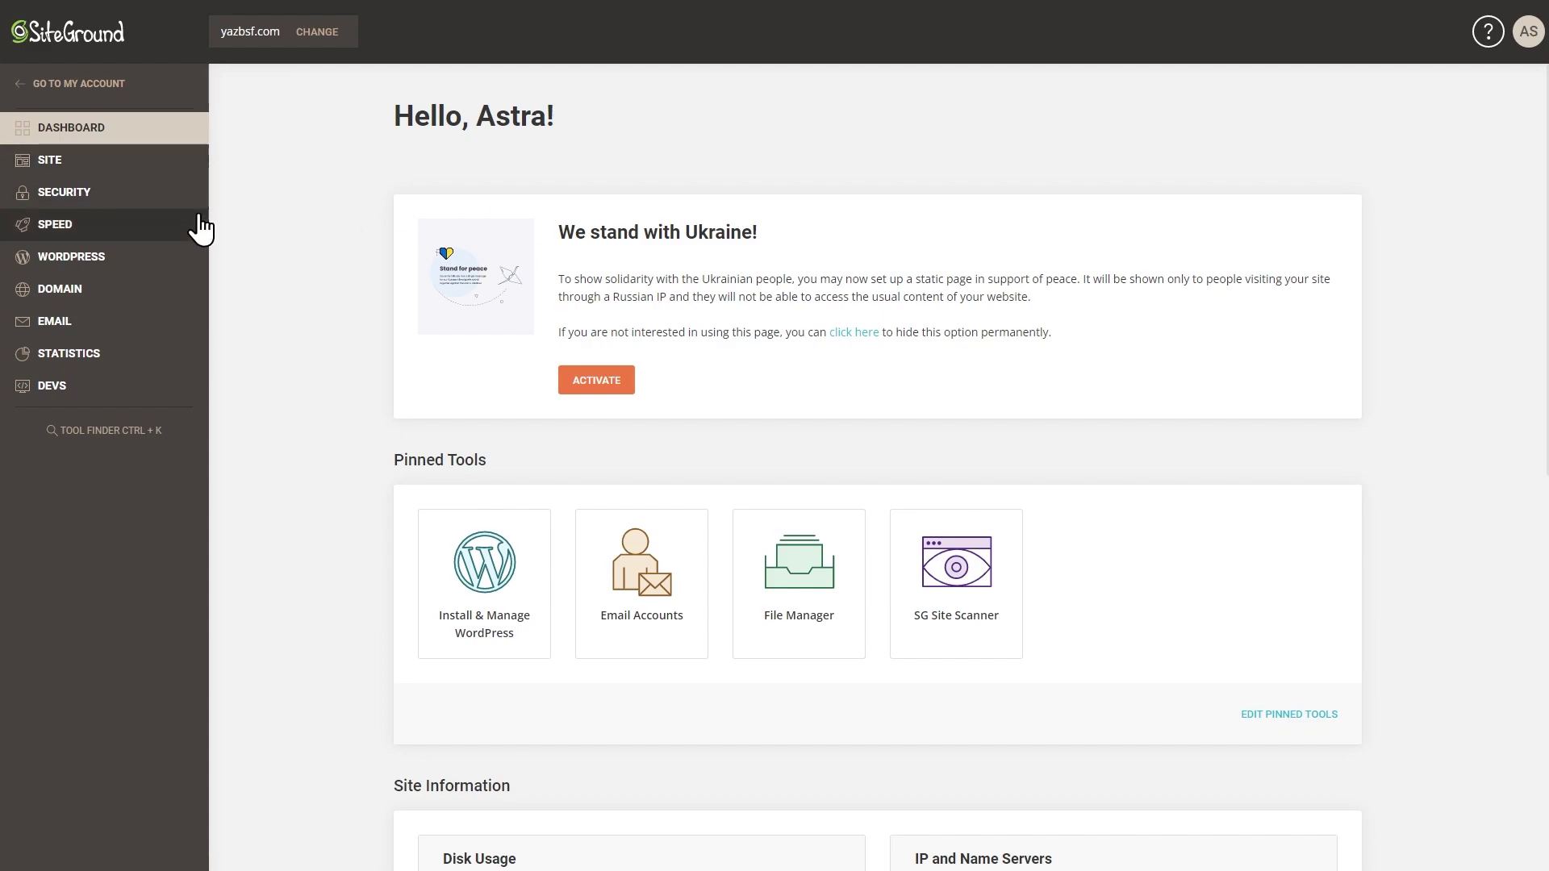
left_click(121, 322)
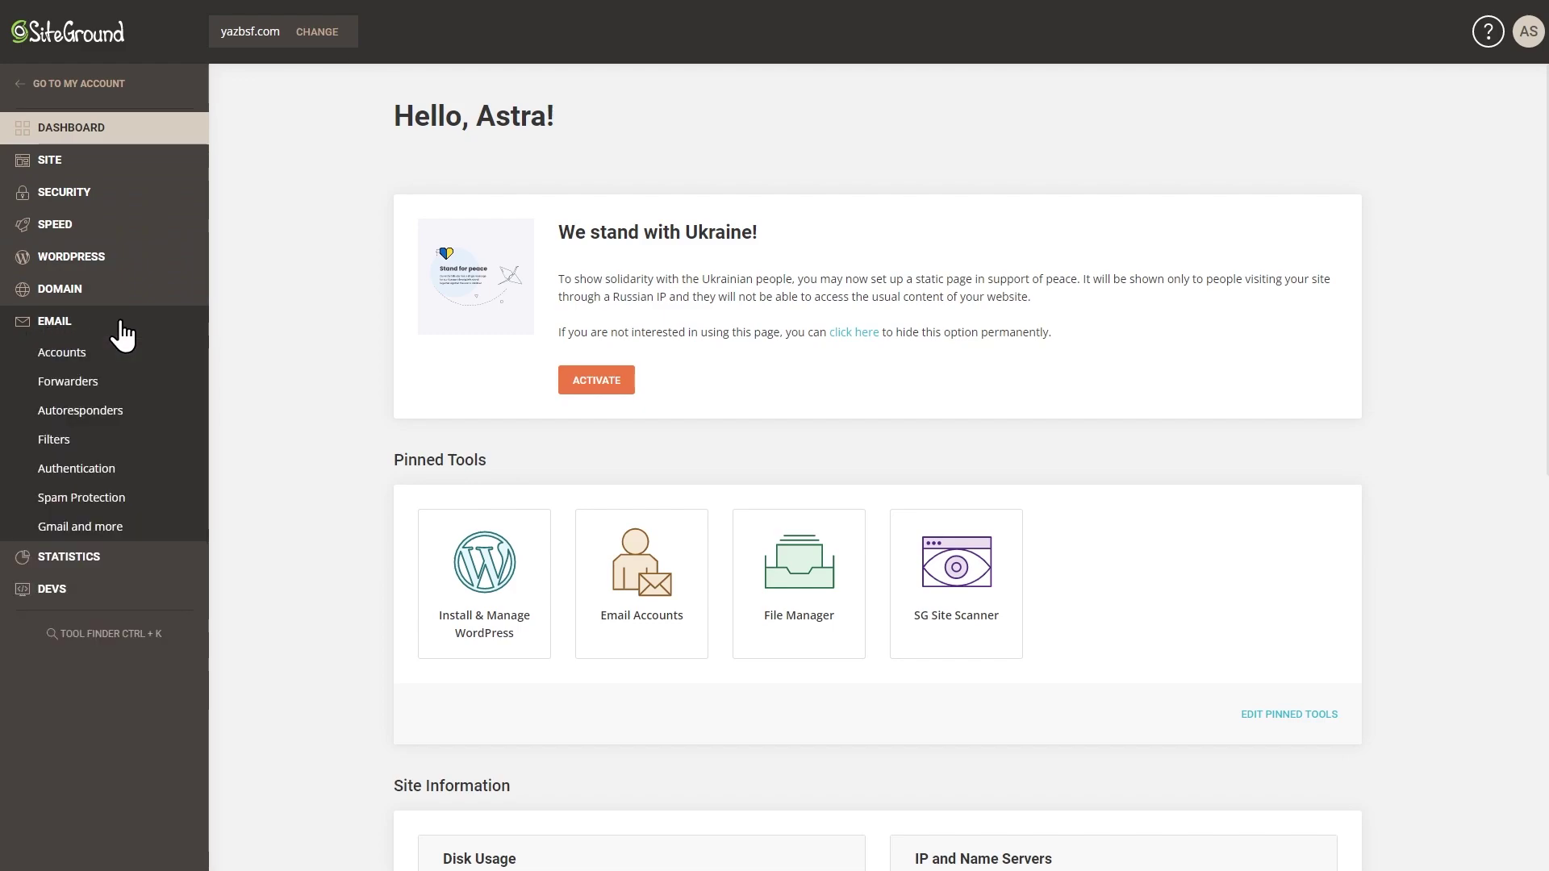
left_click(71, 363)
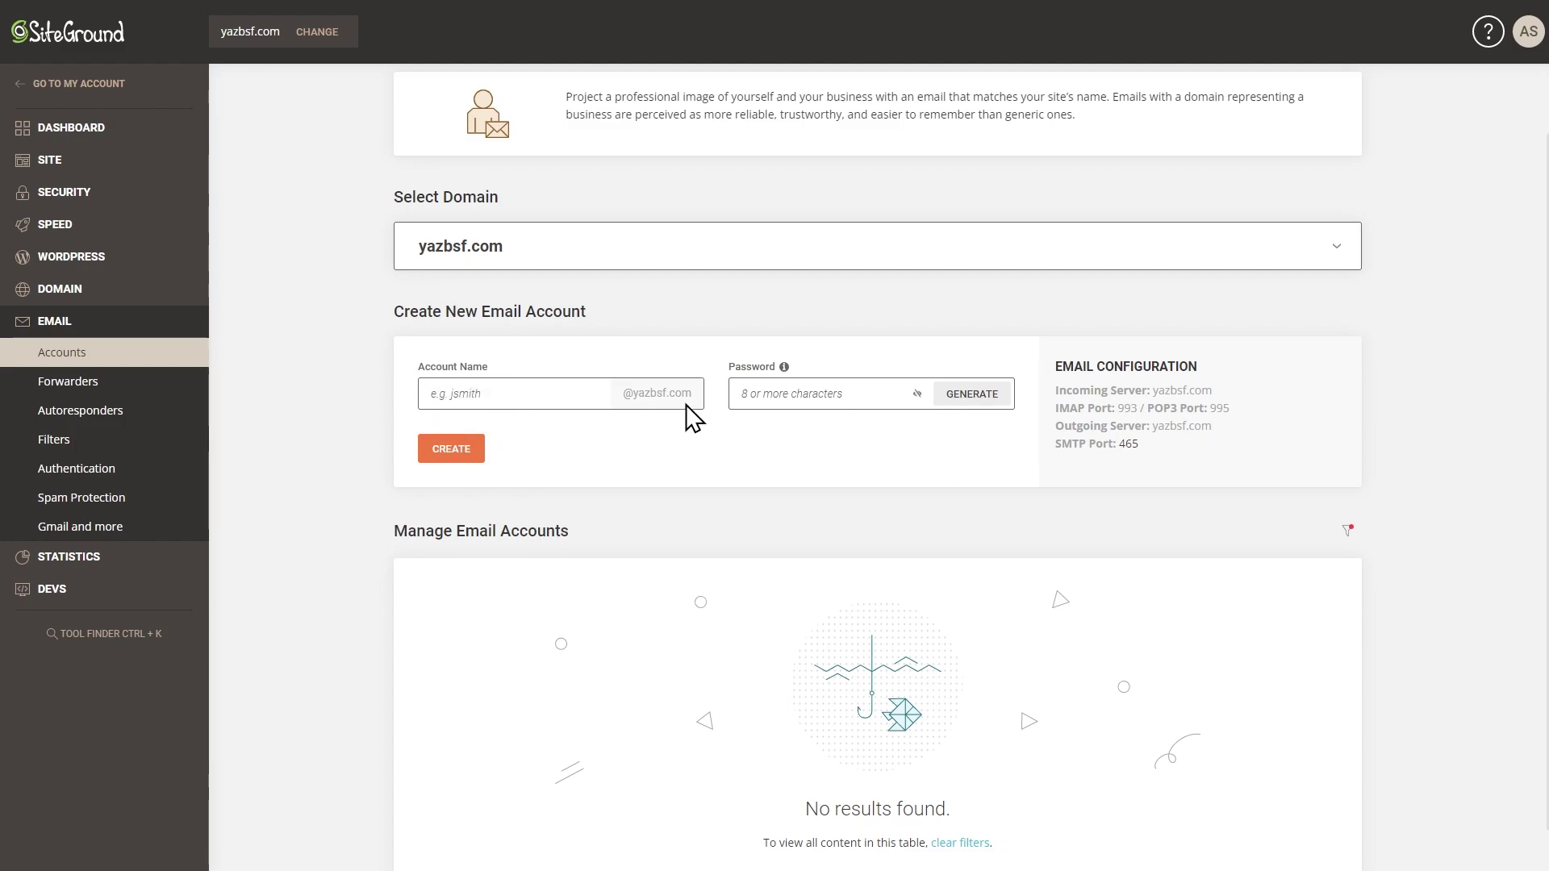
Create the 'contact' mailbox on yazbsf.com with a pasted password, then open its webmail
left_click(550, 399)
type("contact")
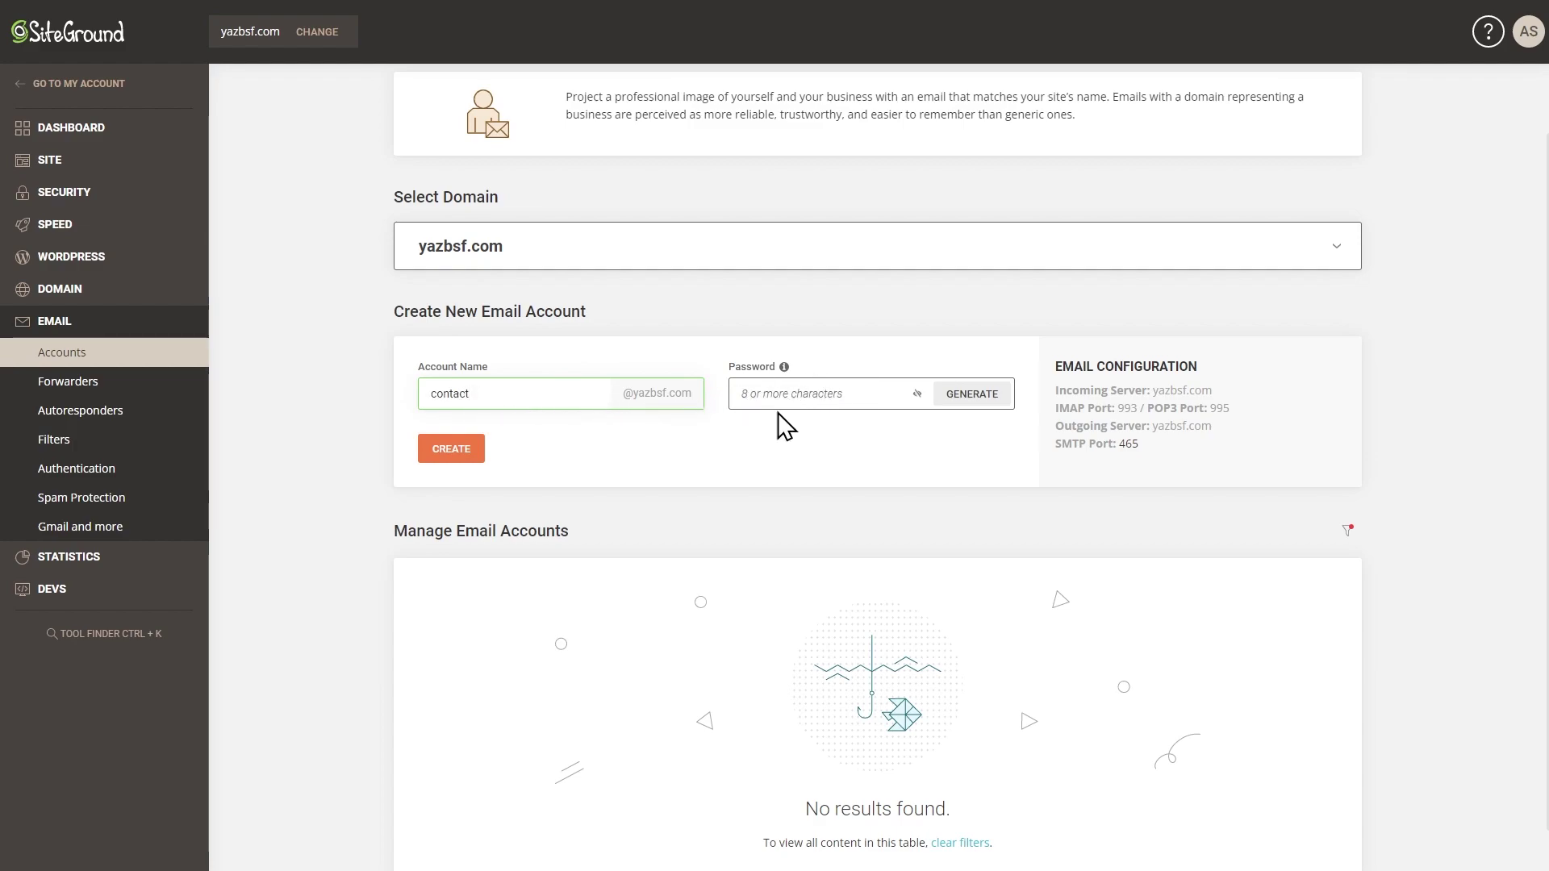
left_click(843, 395)
key("ctrl+v")
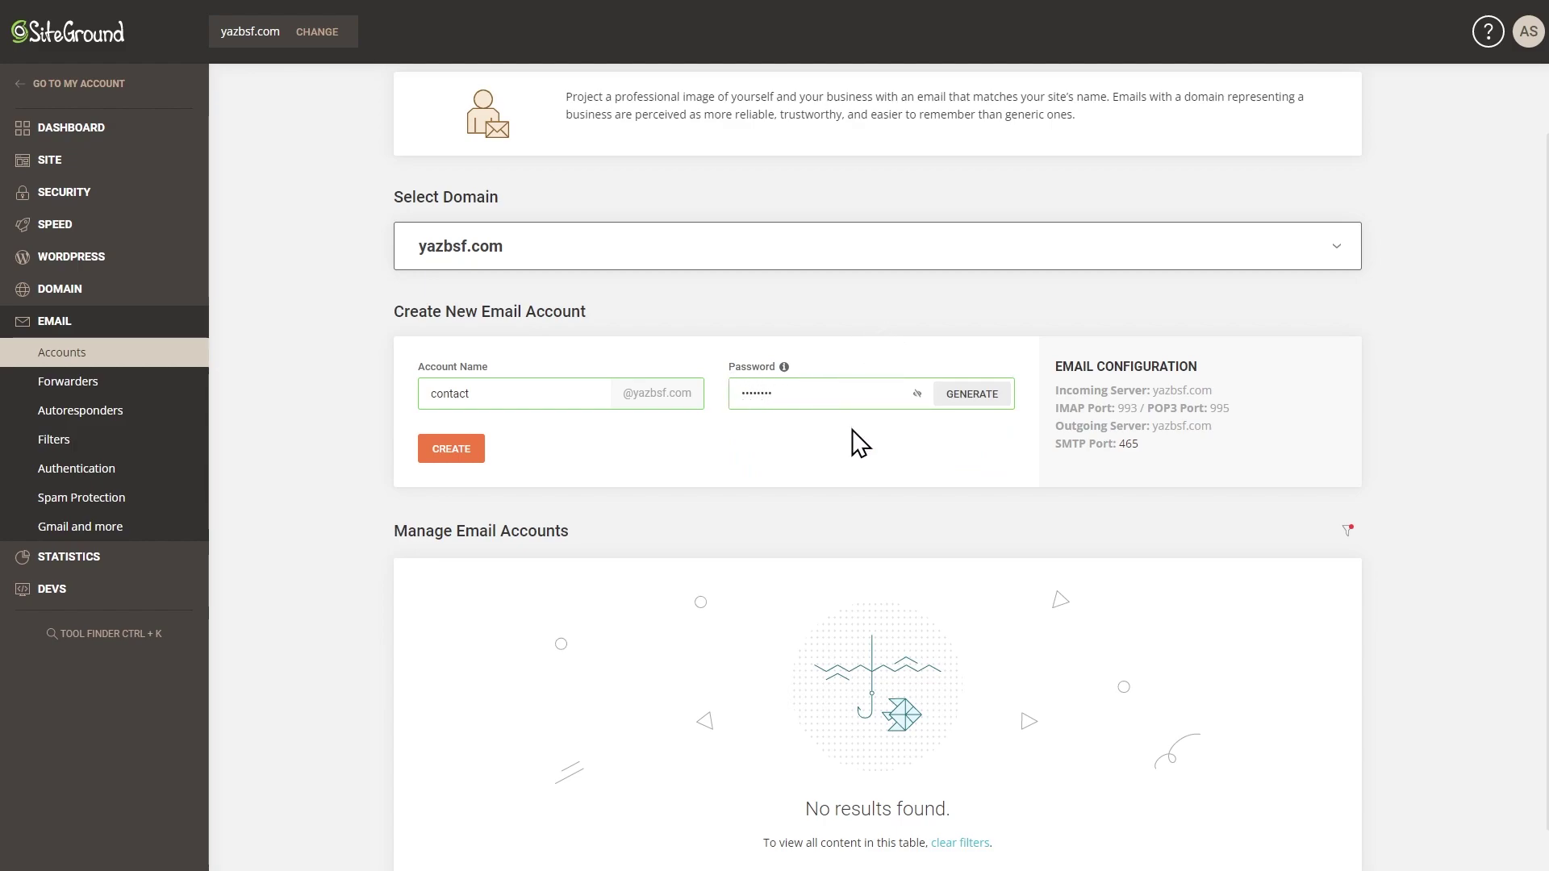
left_click(460, 456)
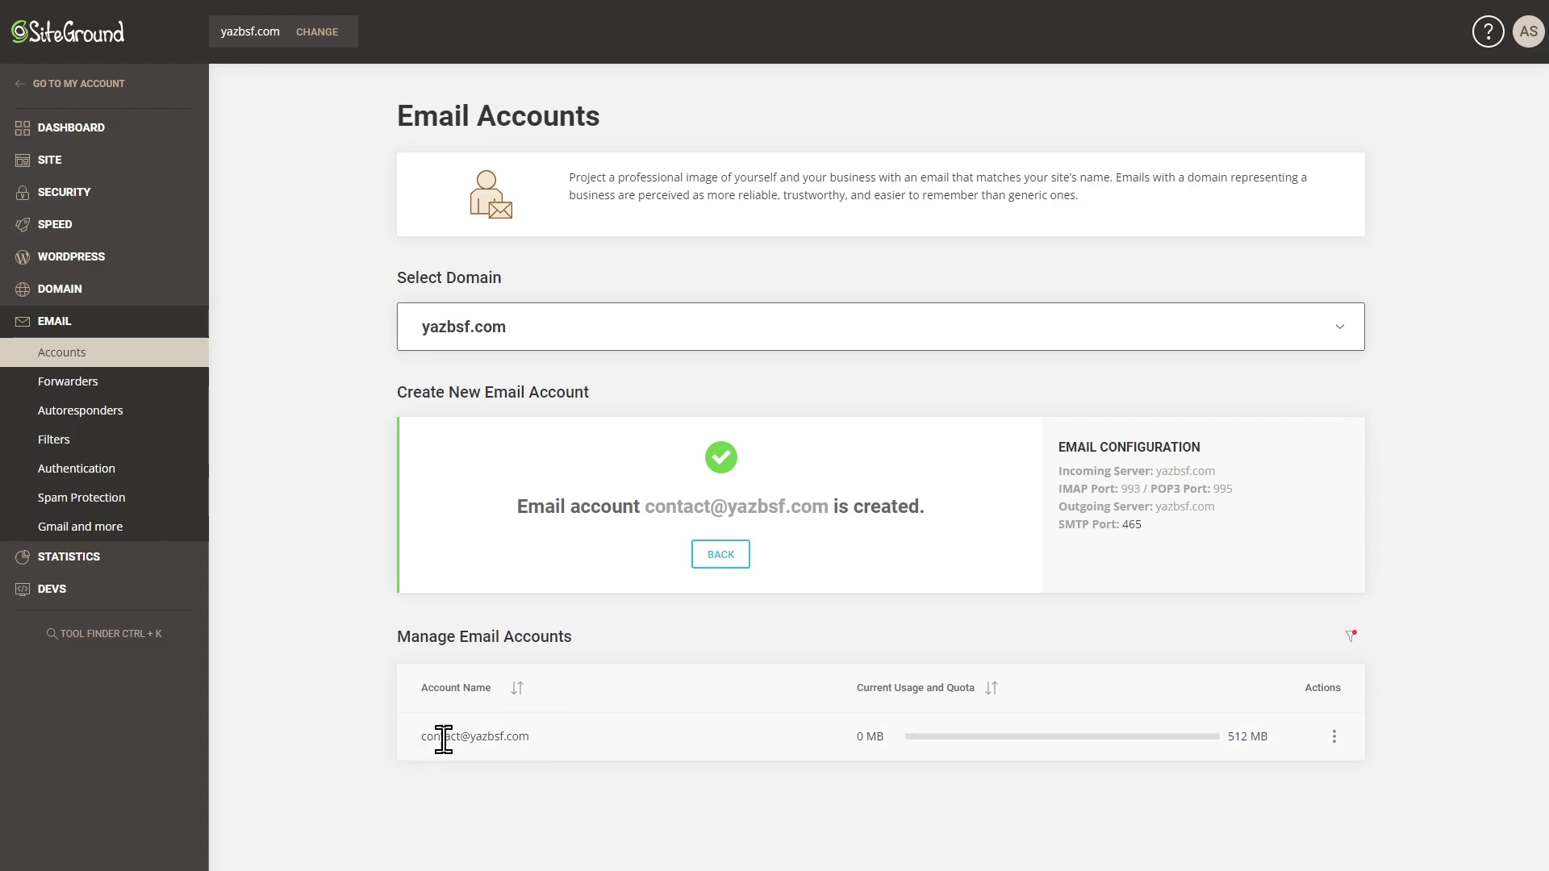
left_click(1335, 736)
left_click(1409, 601)
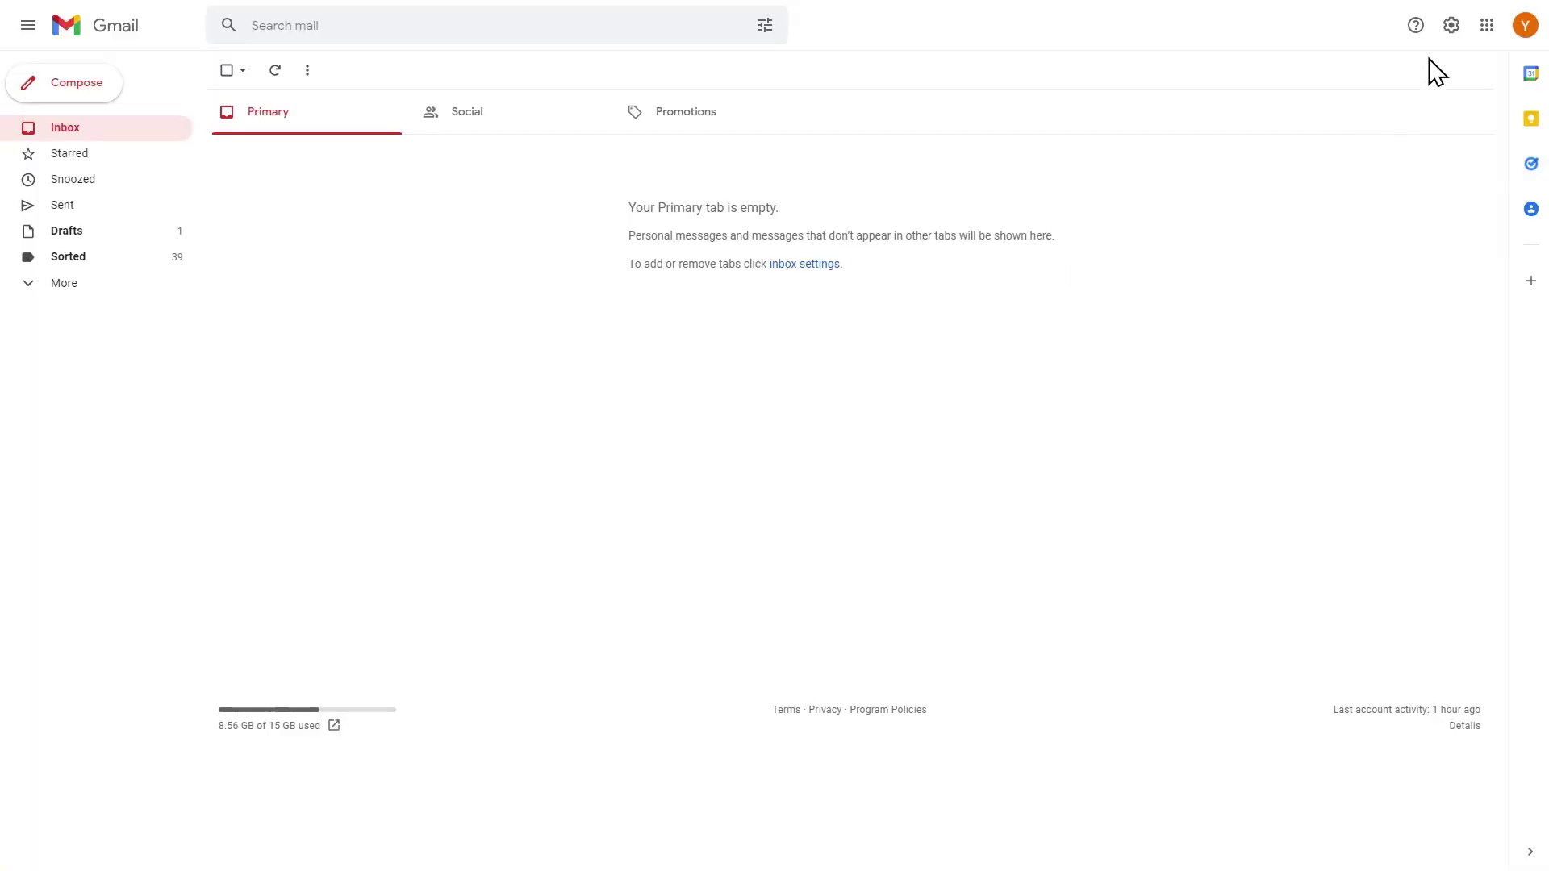
Open Gmail settings > Accounts and Import and bring up the 'Add a mail account' window
left_click(1451, 26)
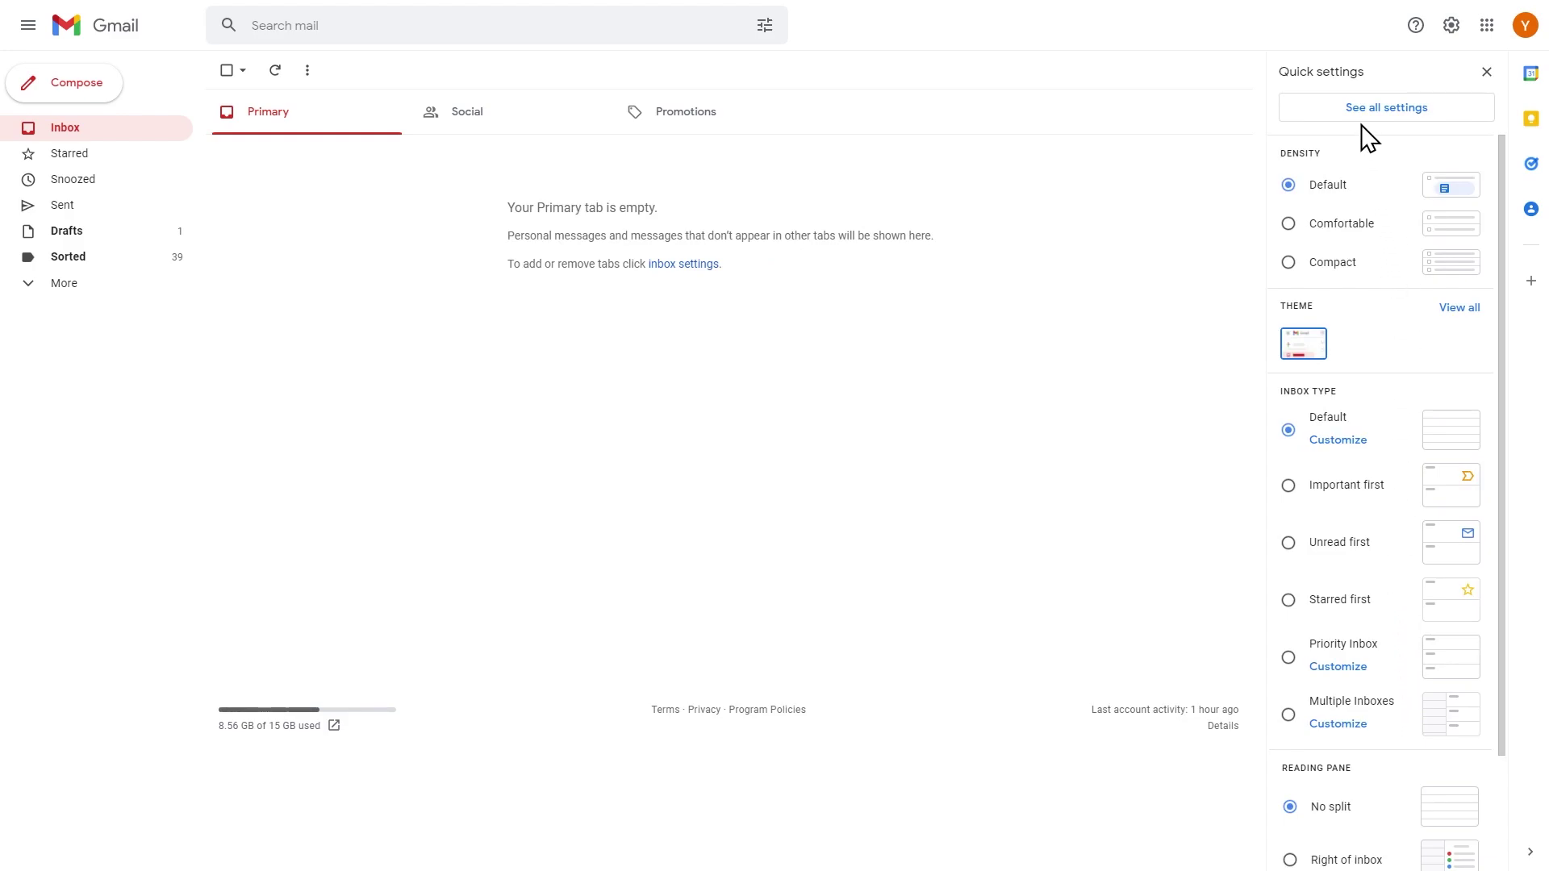
left_click(1392, 111)
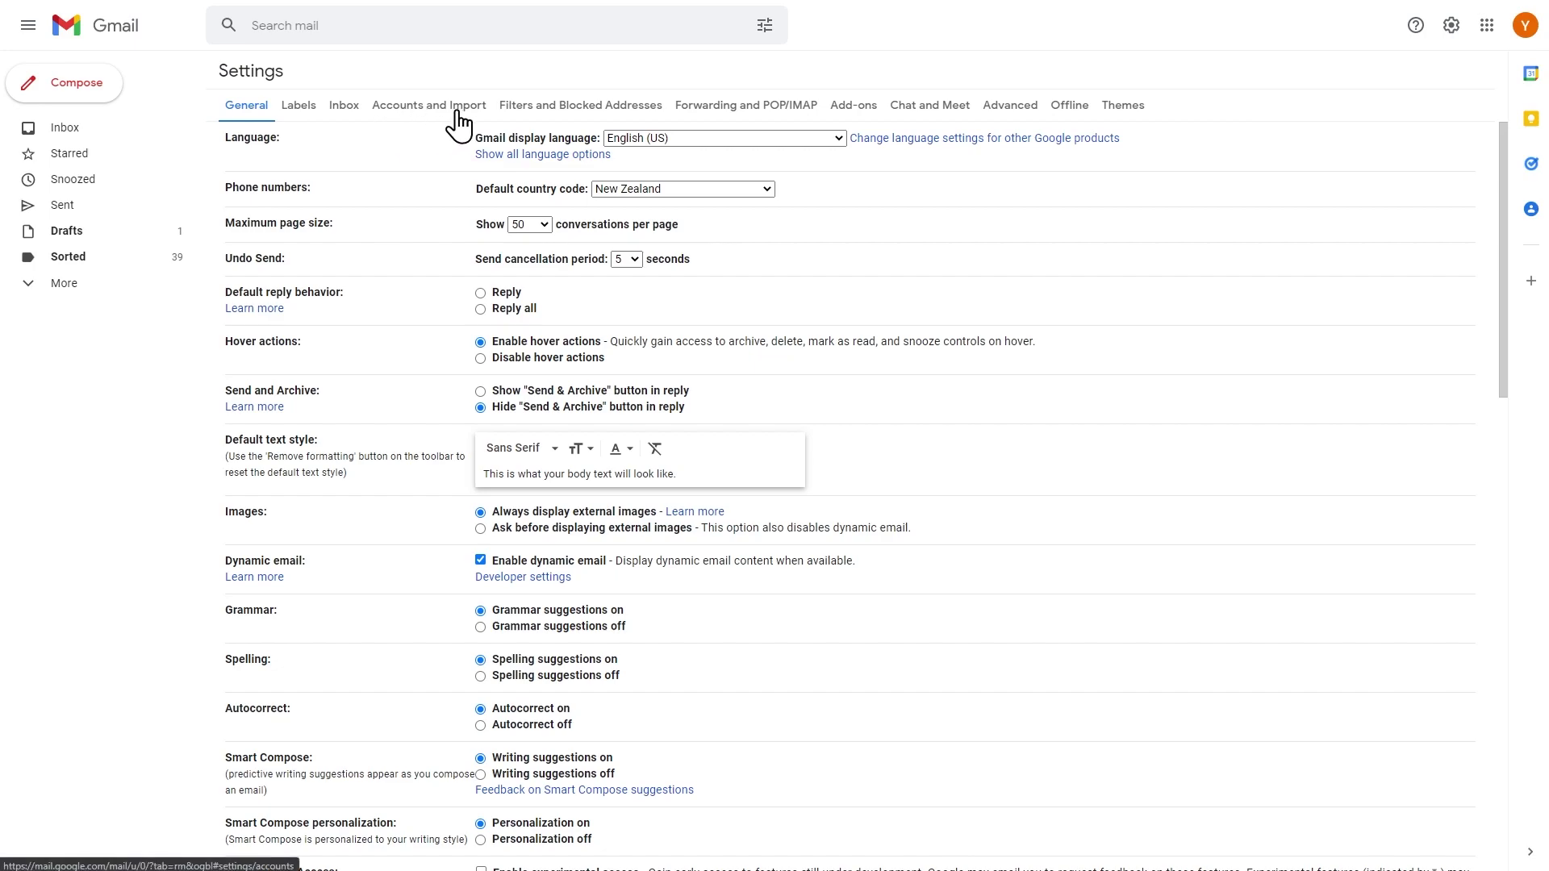
left_click(416, 117)
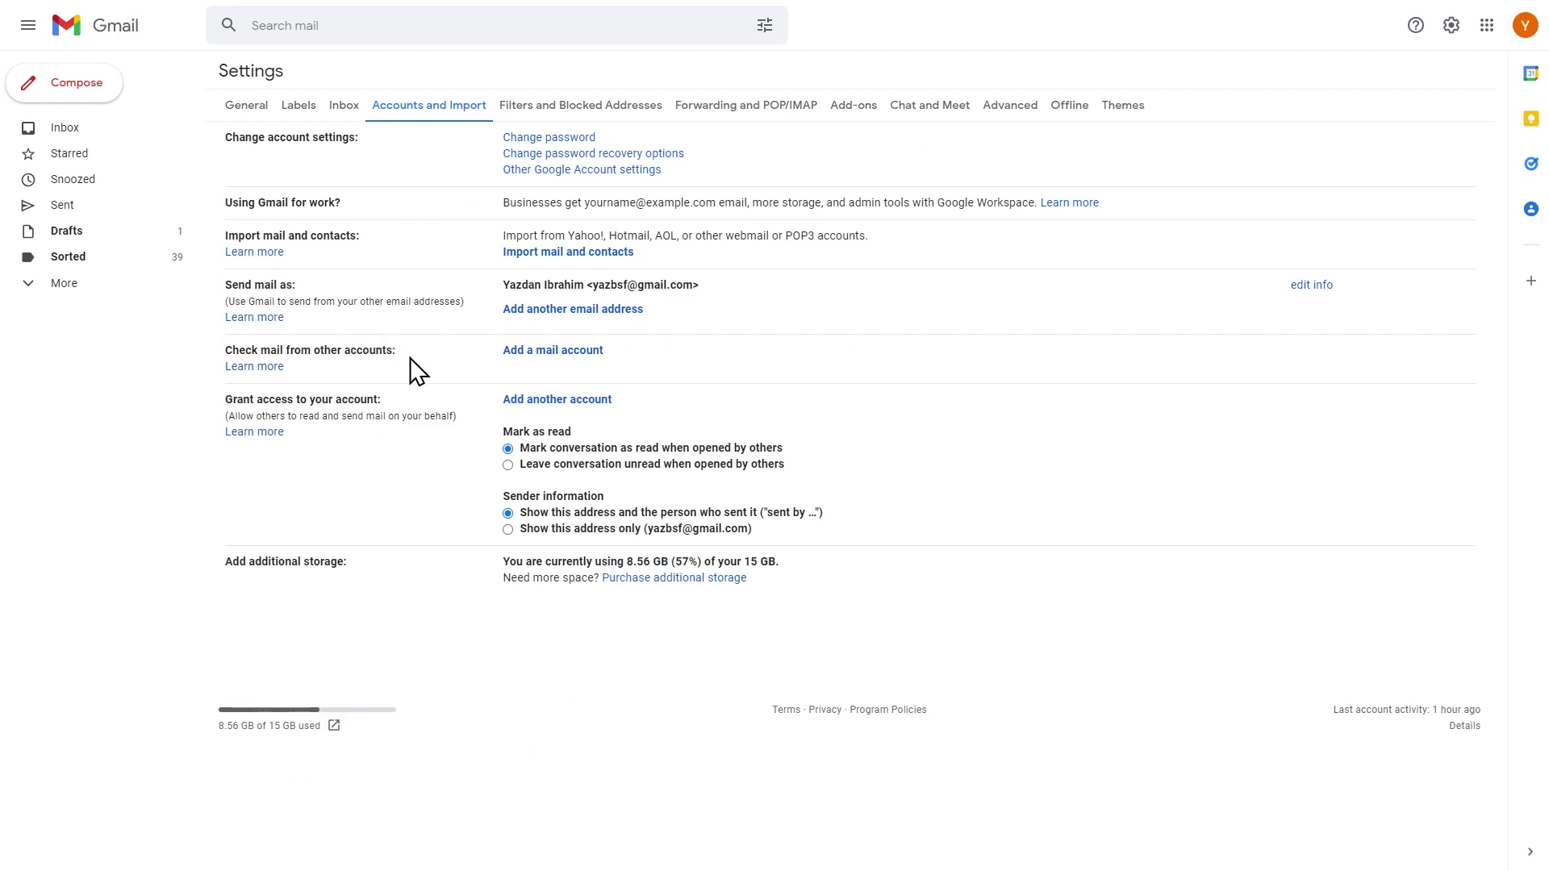
left_click(537, 353)
left_click_drag(184, 6, 994, 197)
Paste the new contact mailbox address and continue with POP3 import
left_click(874, 299)
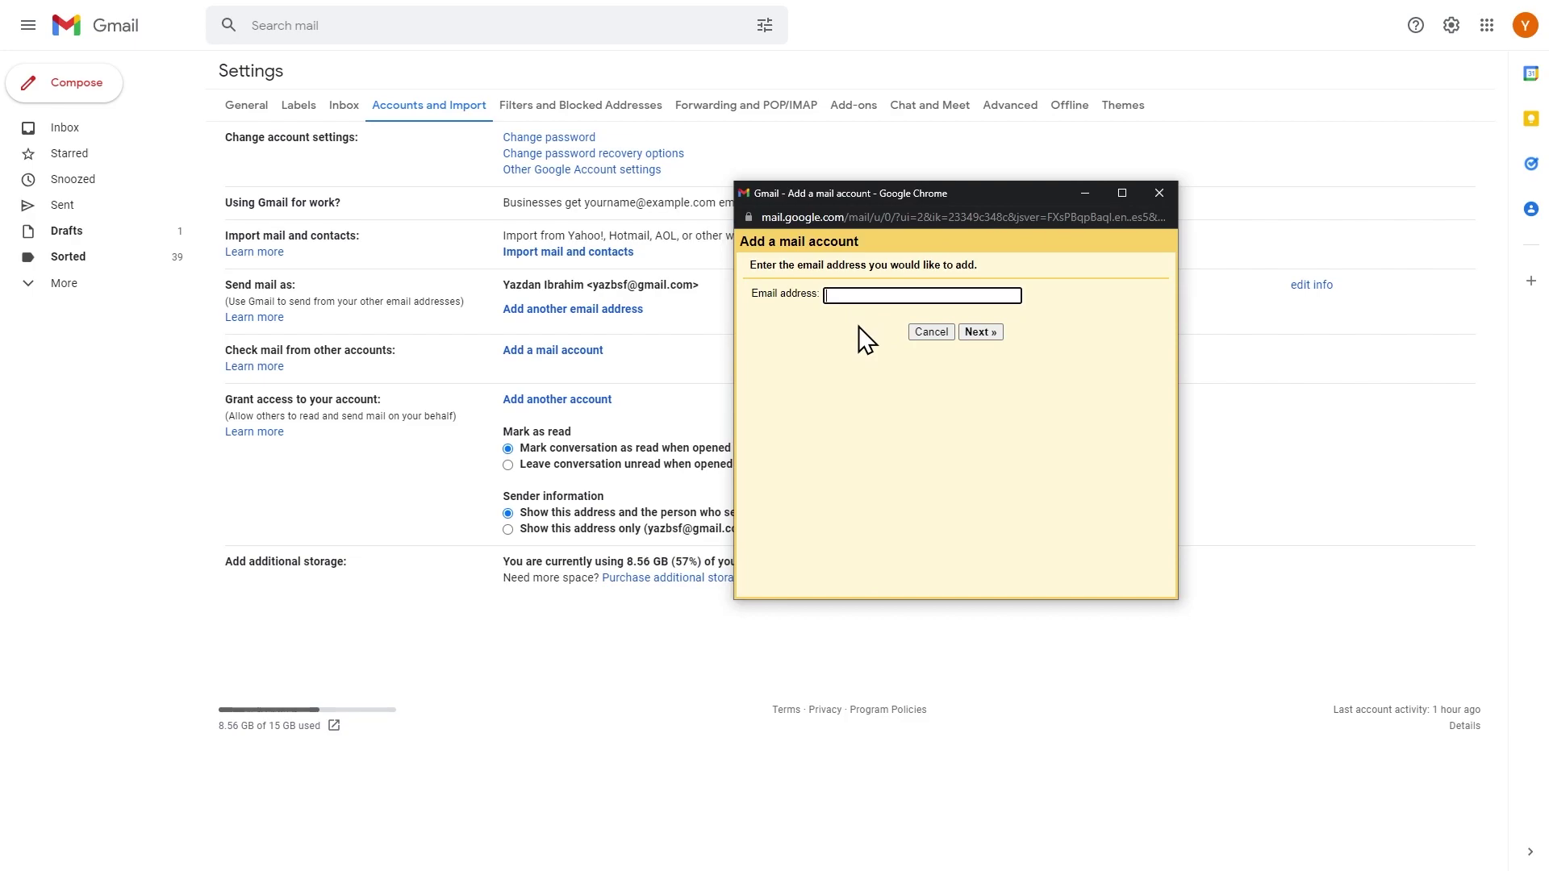
key("ctrl+v")
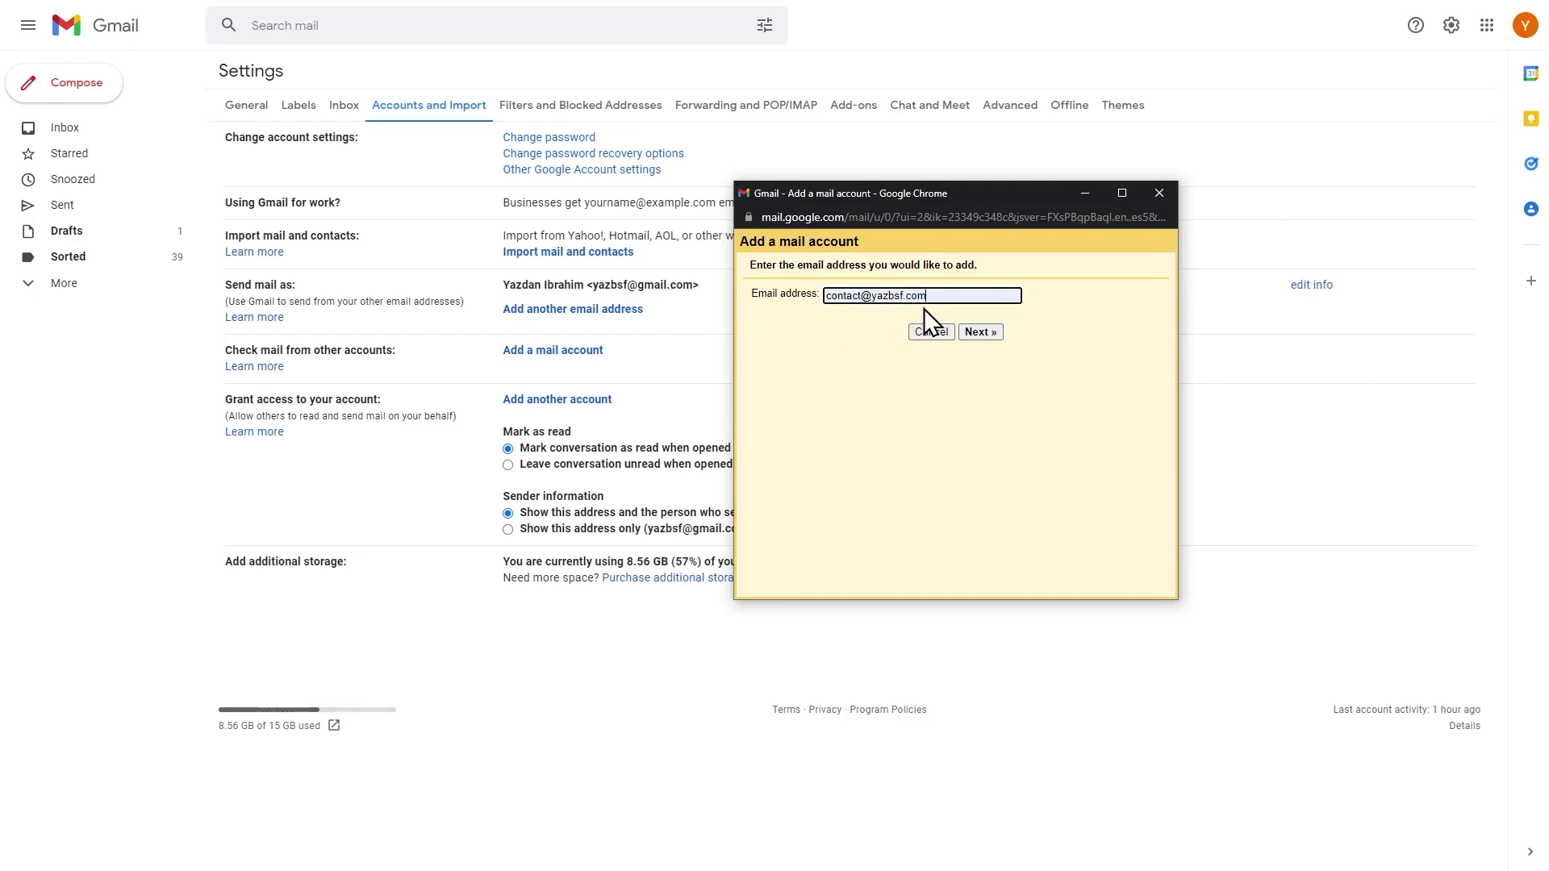
left_click(989, 334)
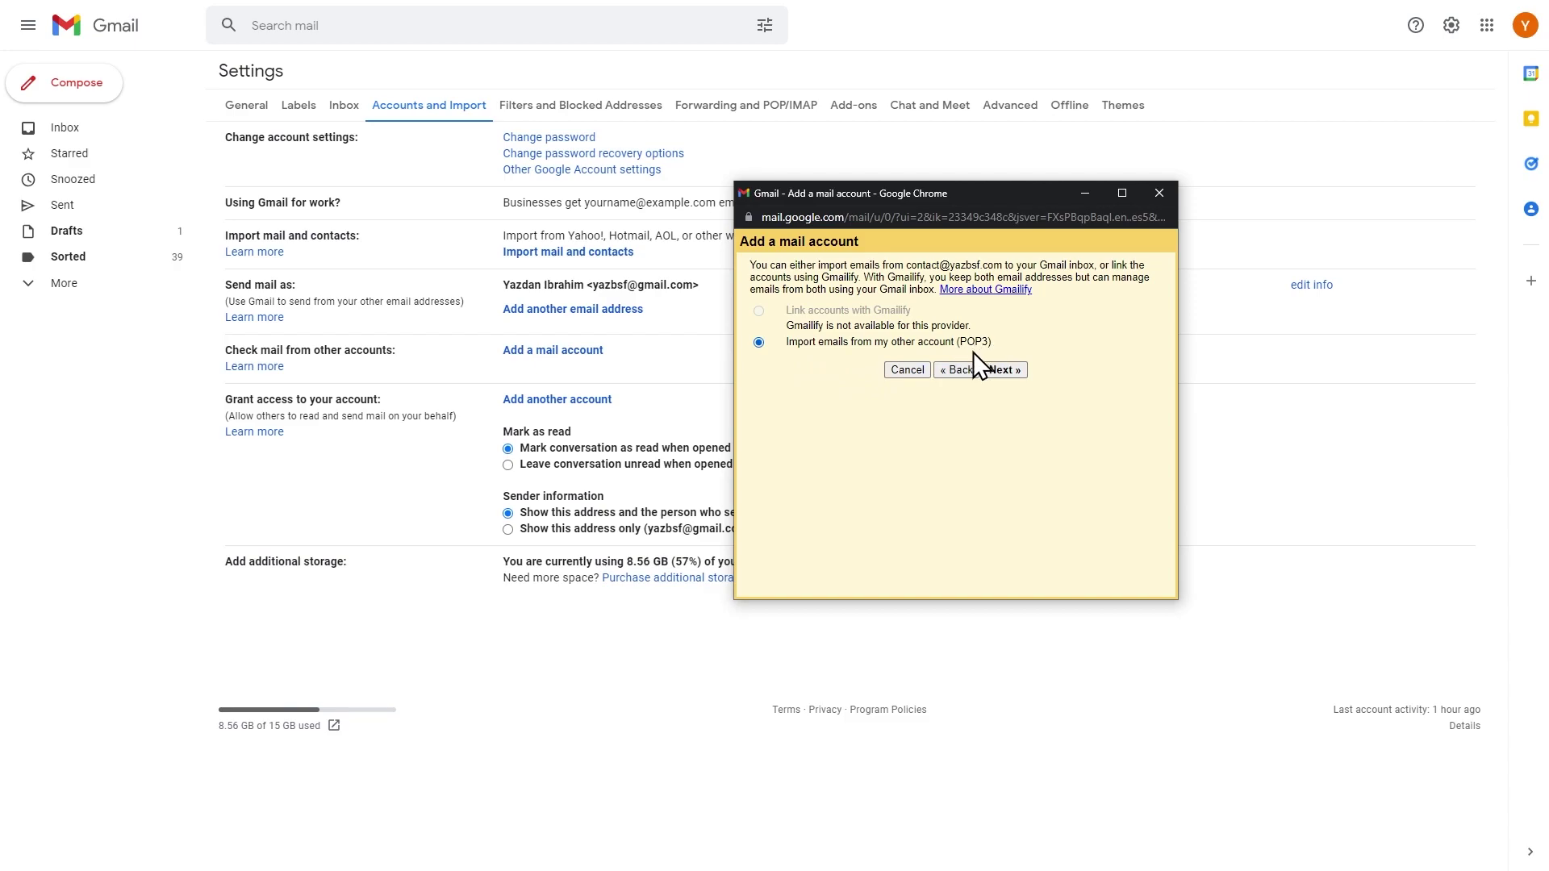
left_click(1010, 374)
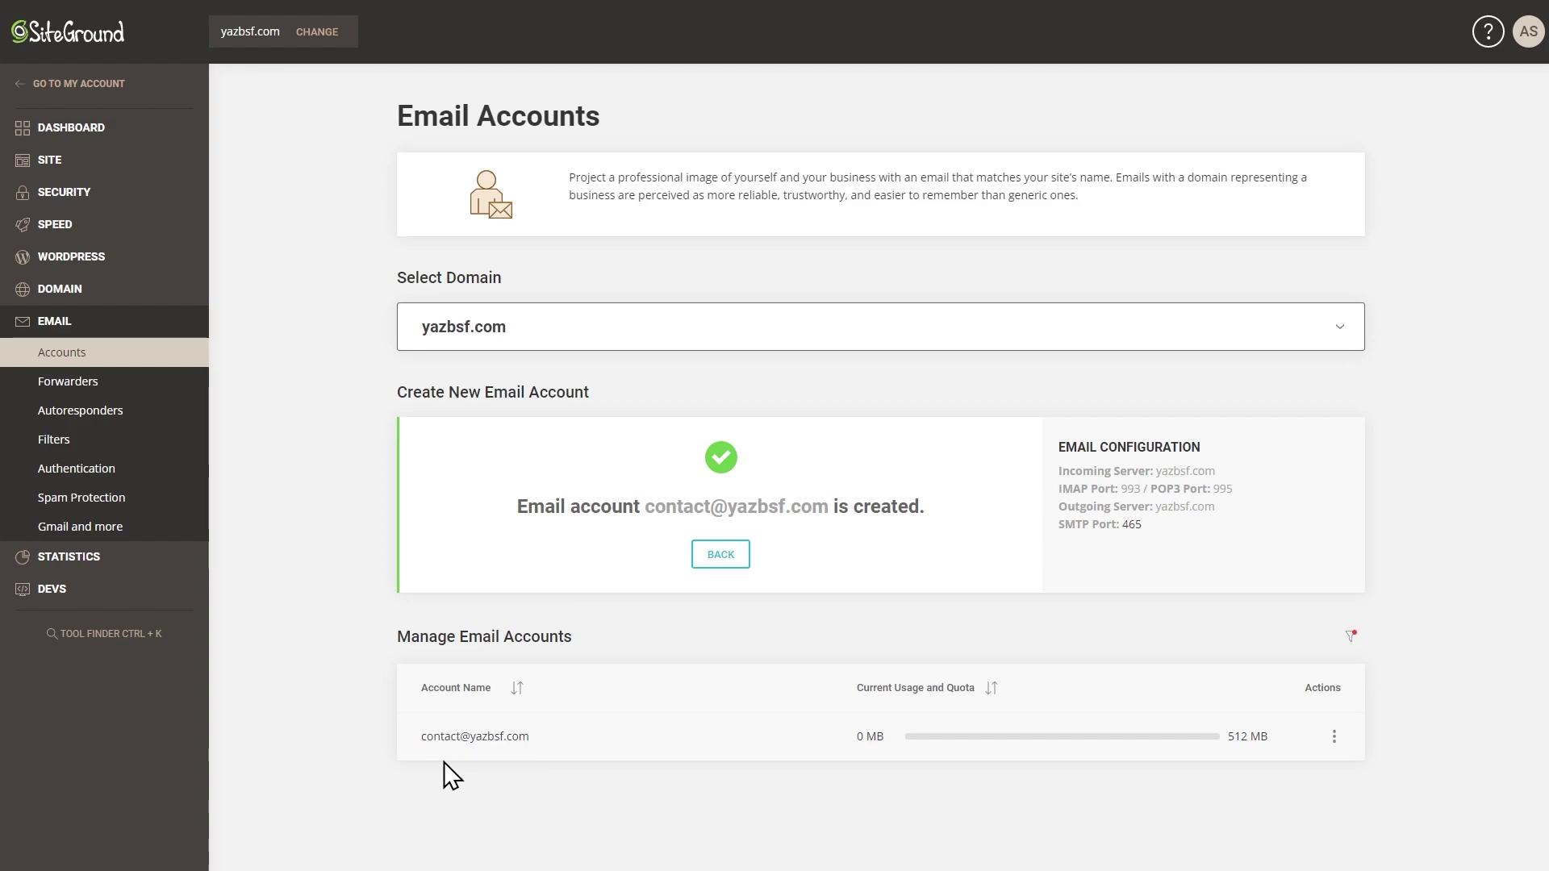
Show the contact account's Mail Configuration manual settings with its server names and ports
left_click(1335, 737)
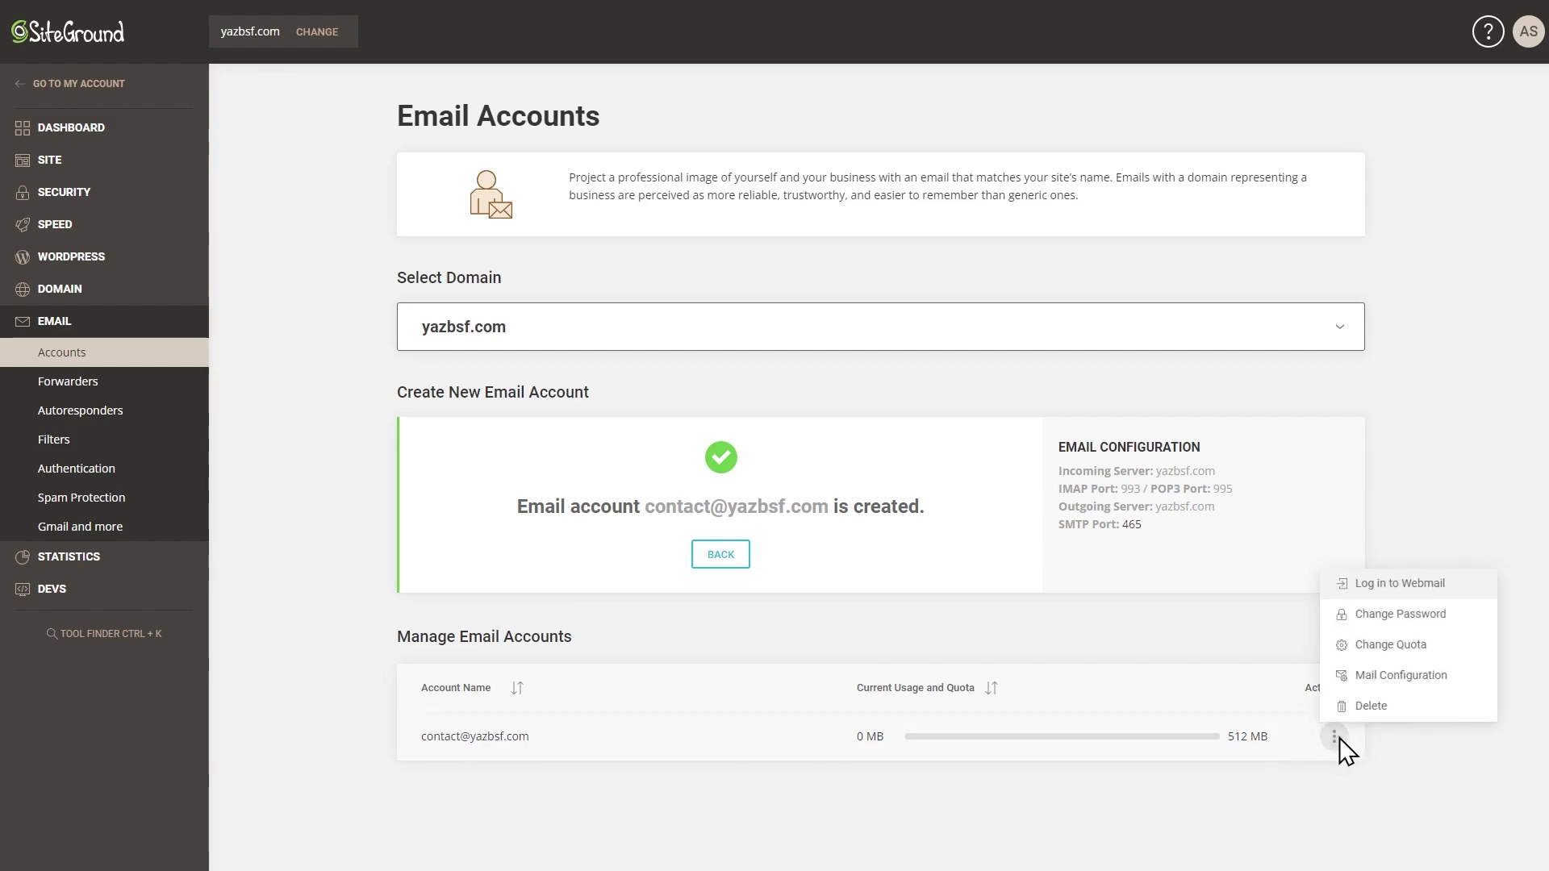
left_click(1363, 676)
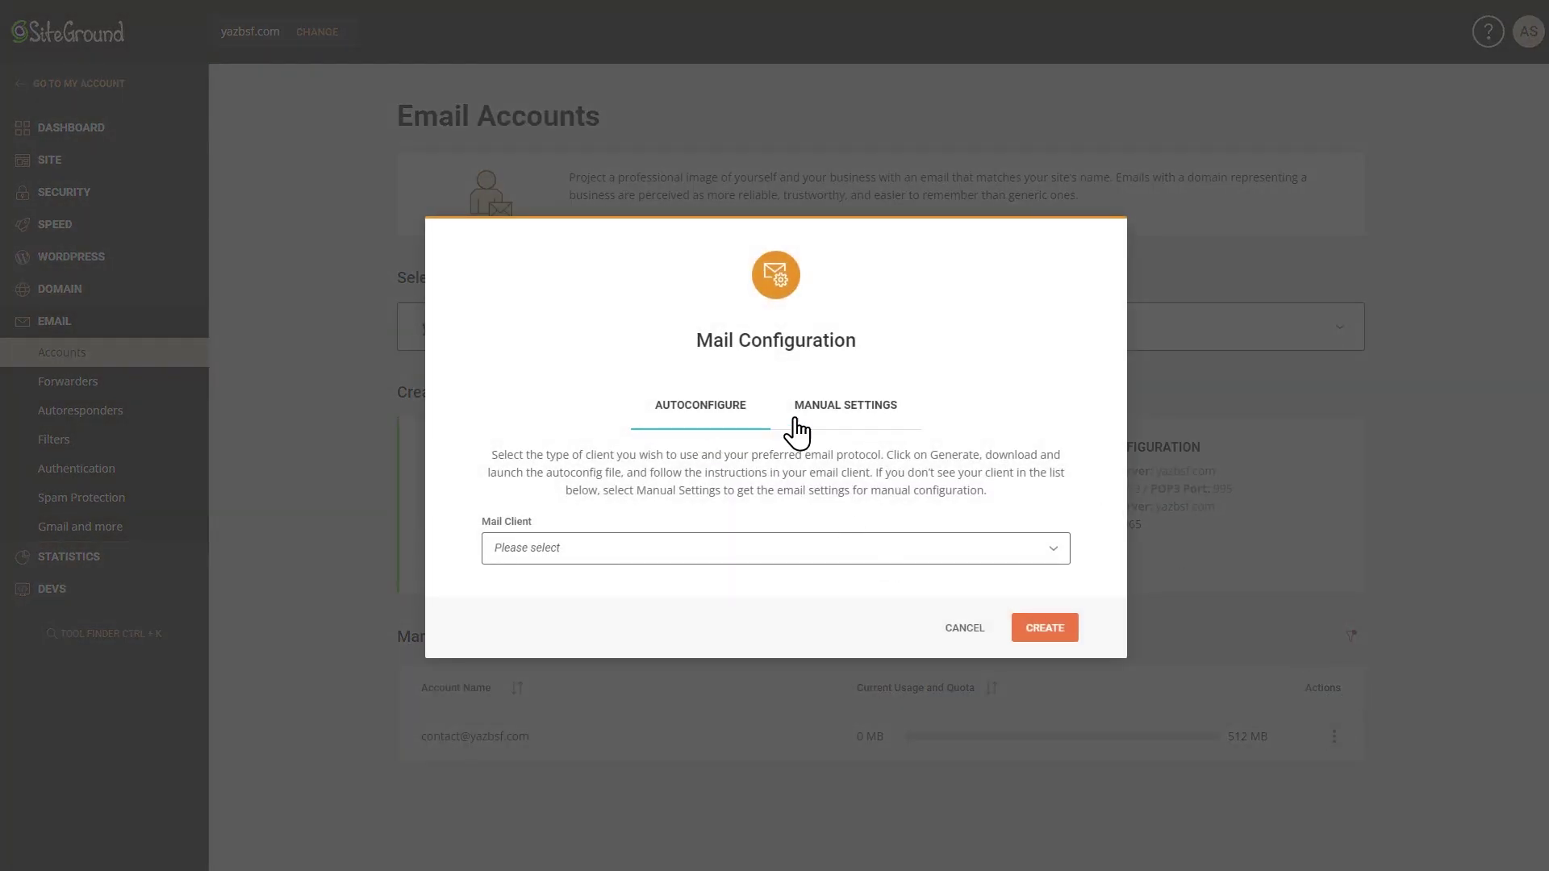
left_click(847, 408)
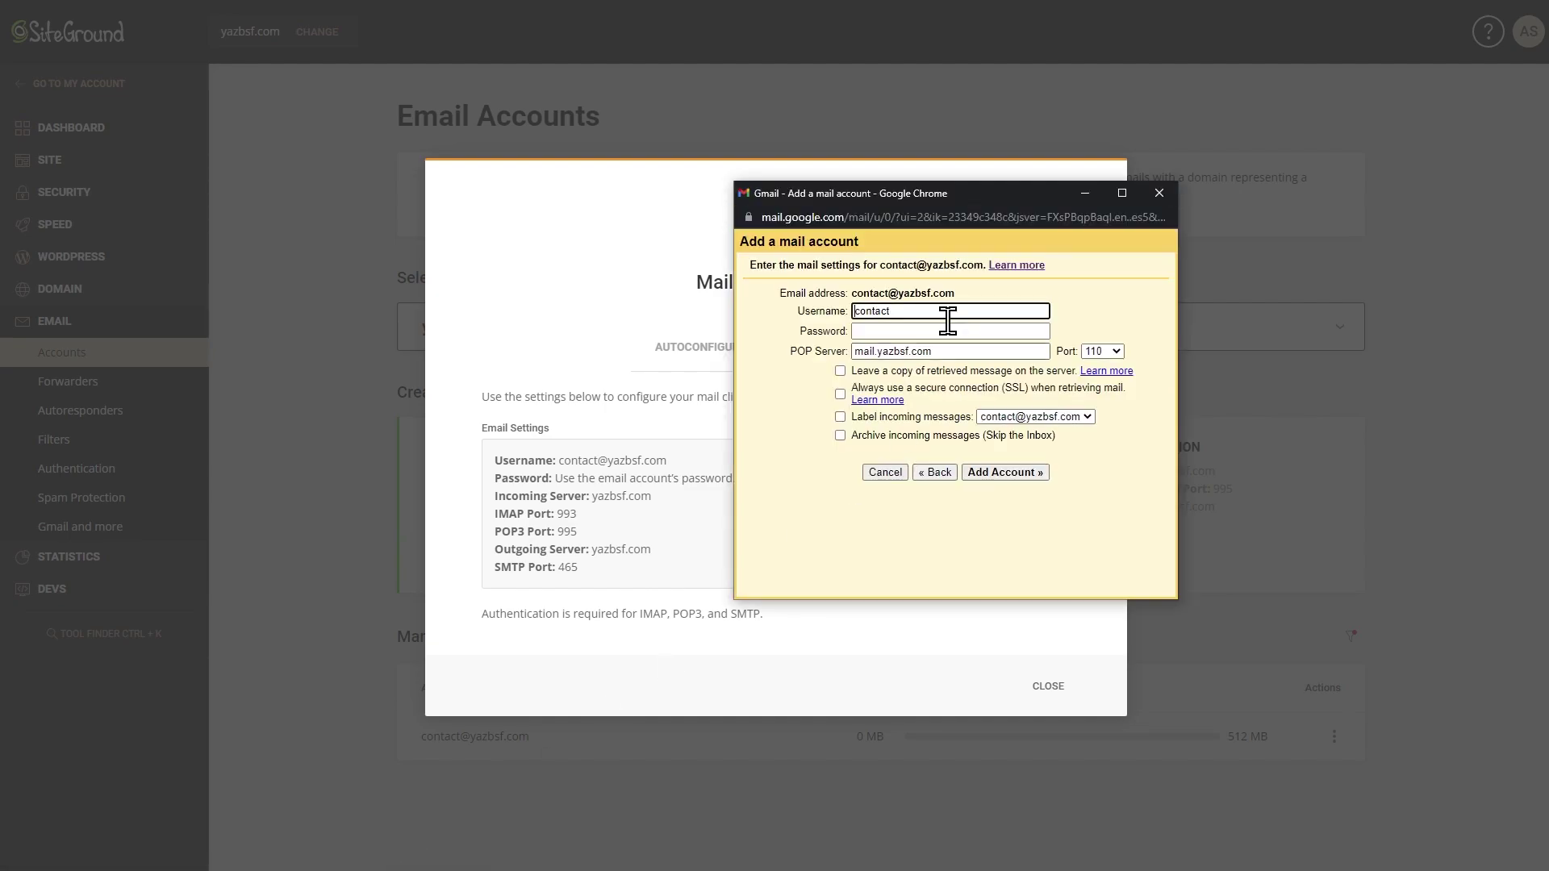
Use the full contact address as the username and enter the account password
left_click_drag(917, 207, 987, 256)
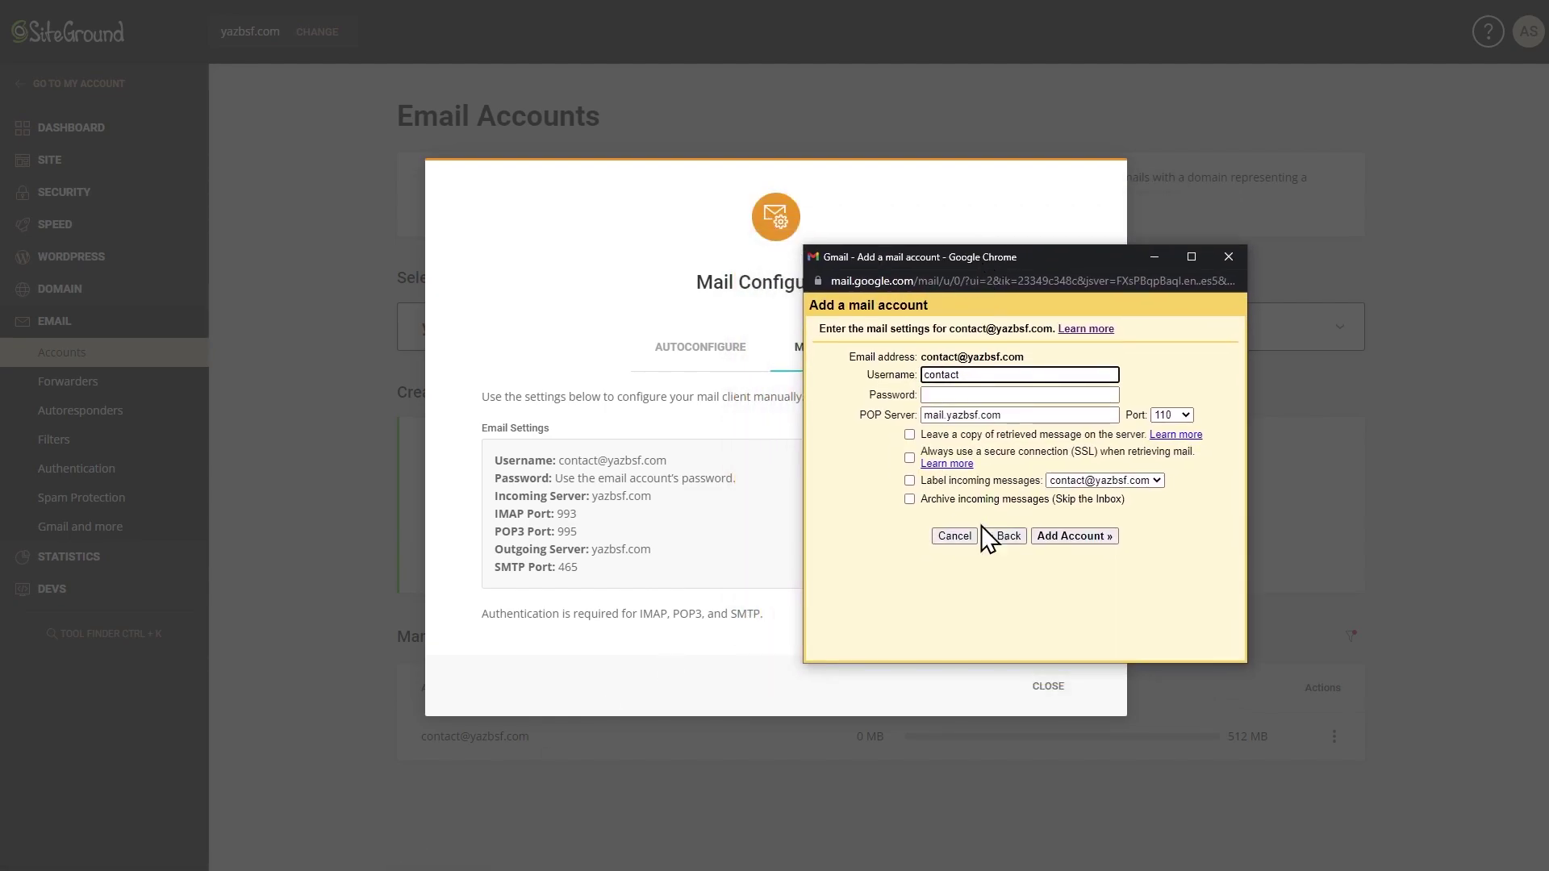
left_click(987, 376)
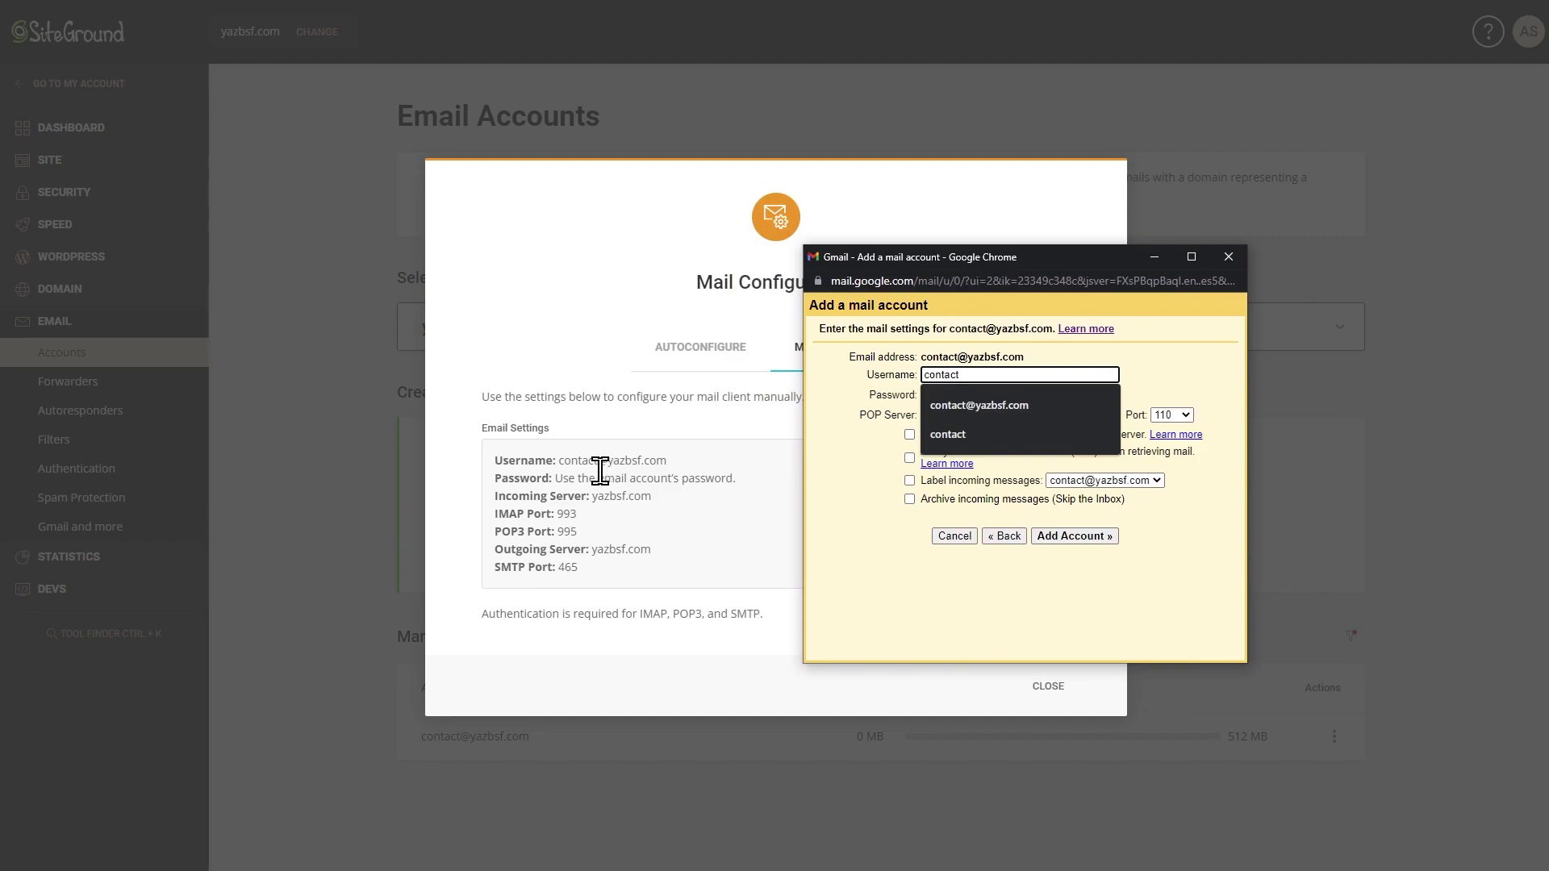
left_click(987, 404)
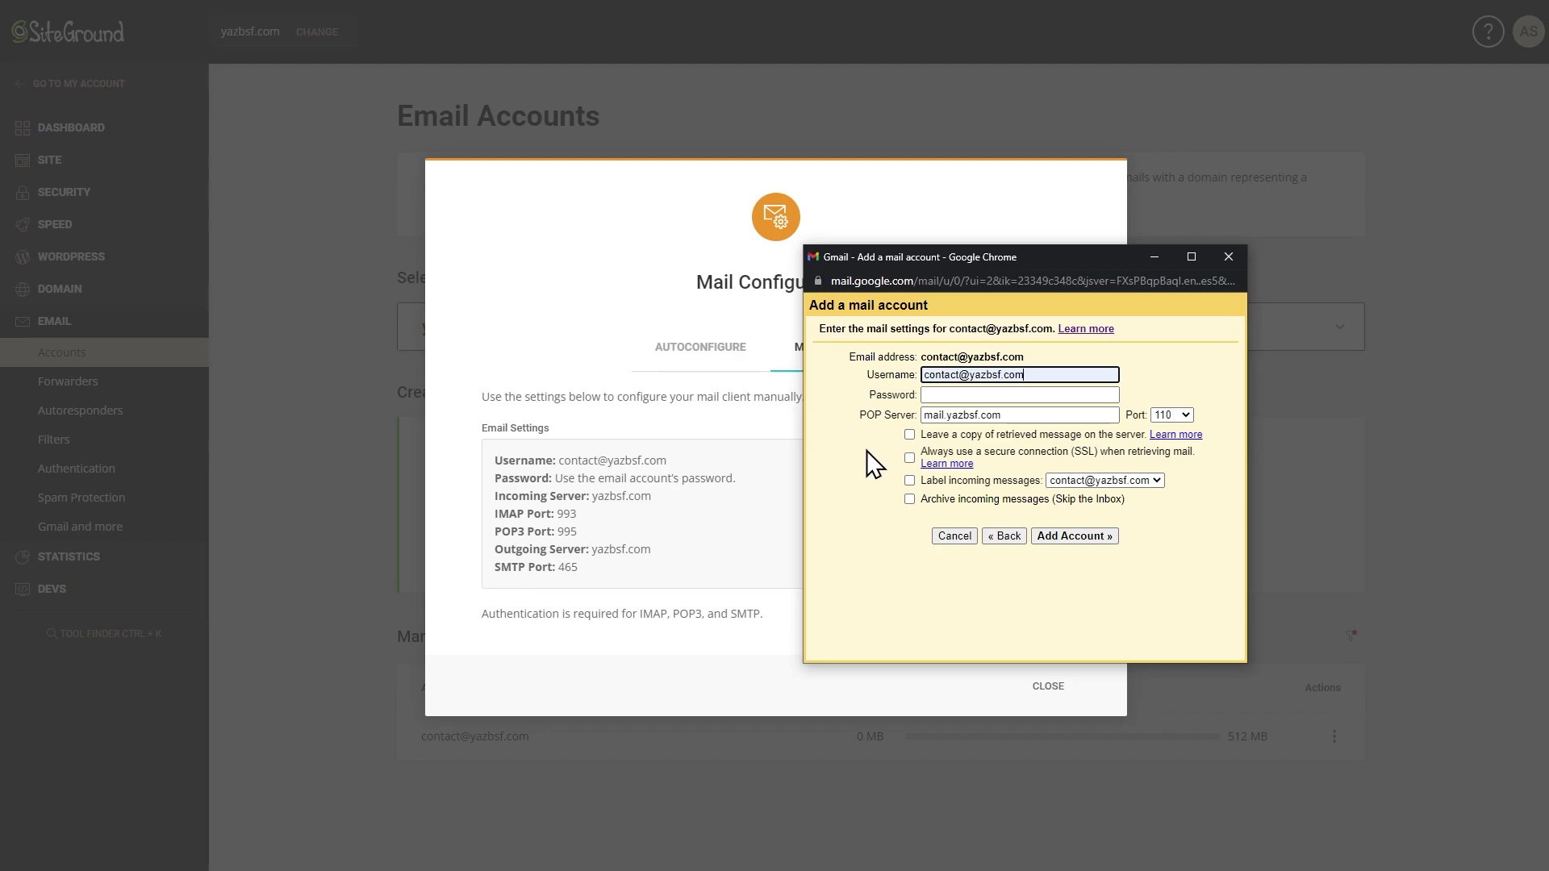
left_click(964, 395)
type("********")
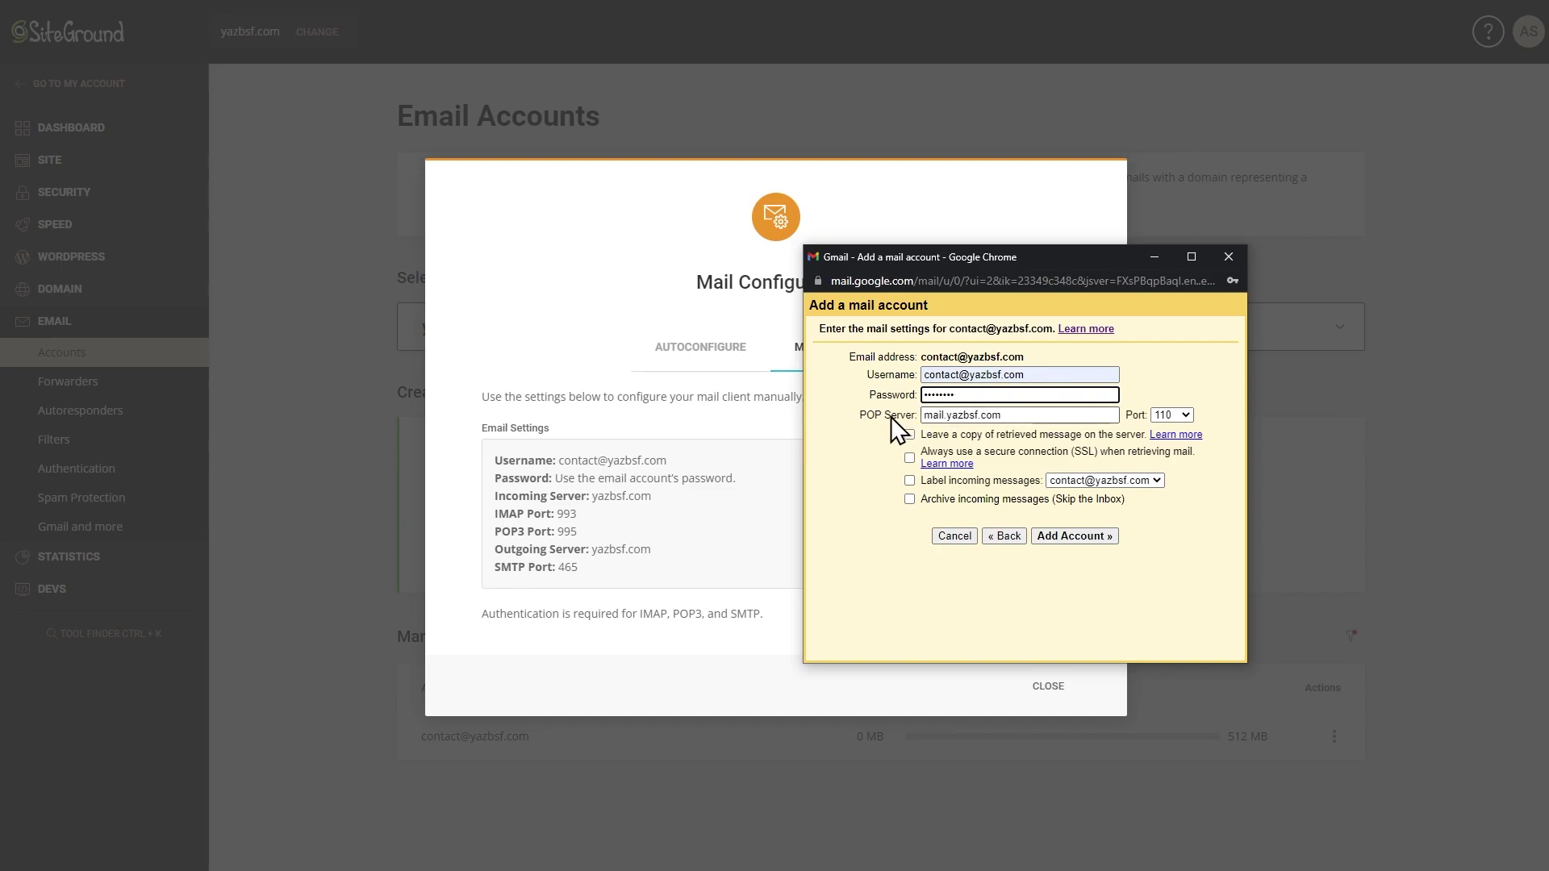
Set the POP server to yazbsf.com, port 995, always use SSL, and add the account
left_click_drag(950, 414, 926, 416)
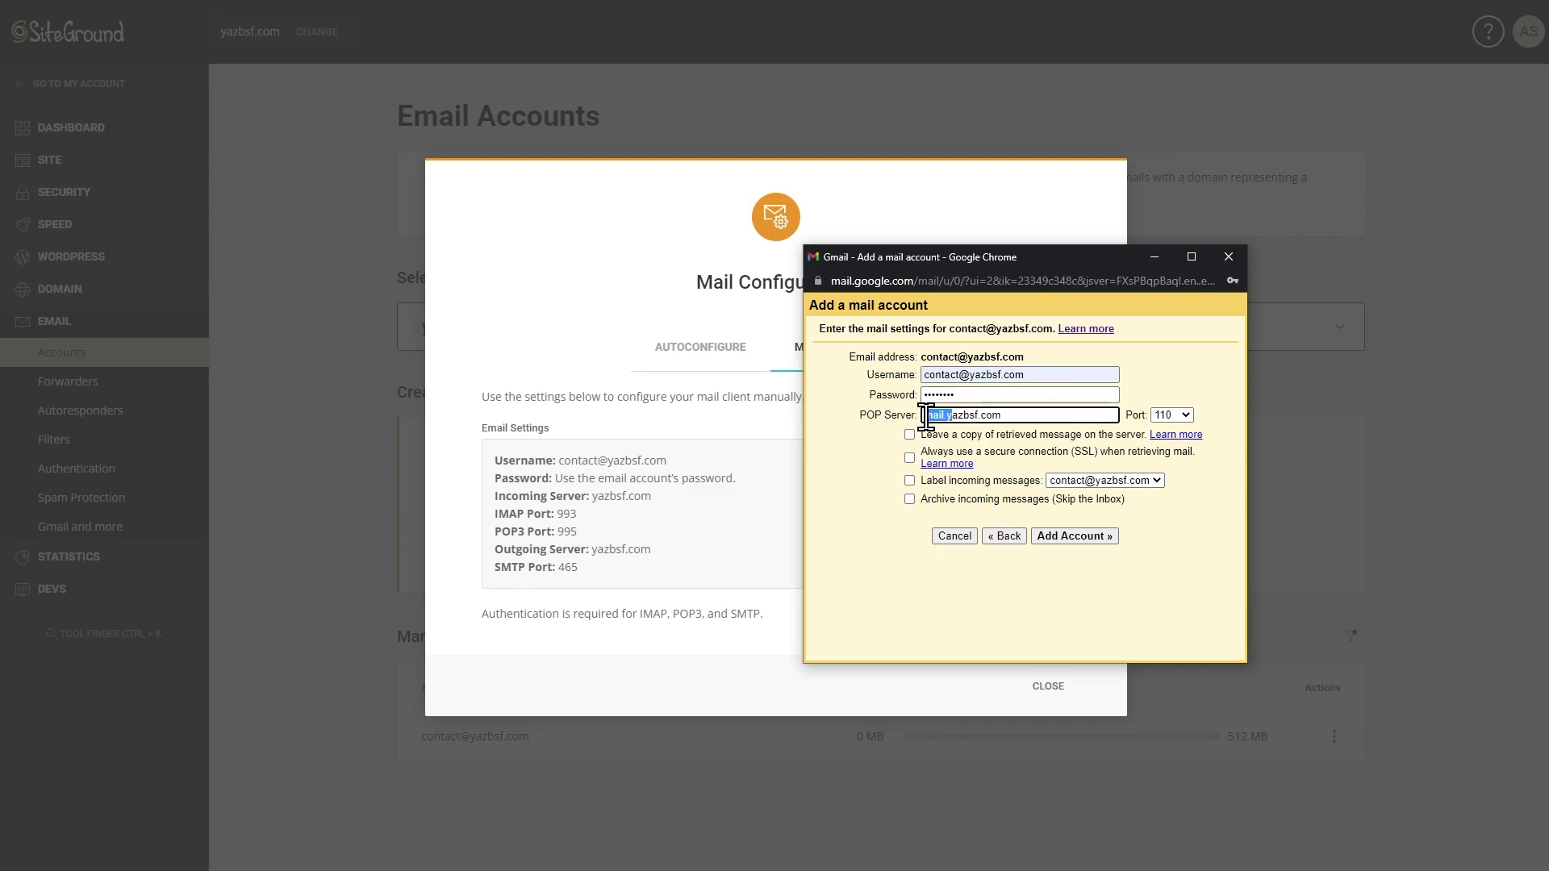
key("BackSpace")
left_click(1176, 416)
left_click(1168, 469)
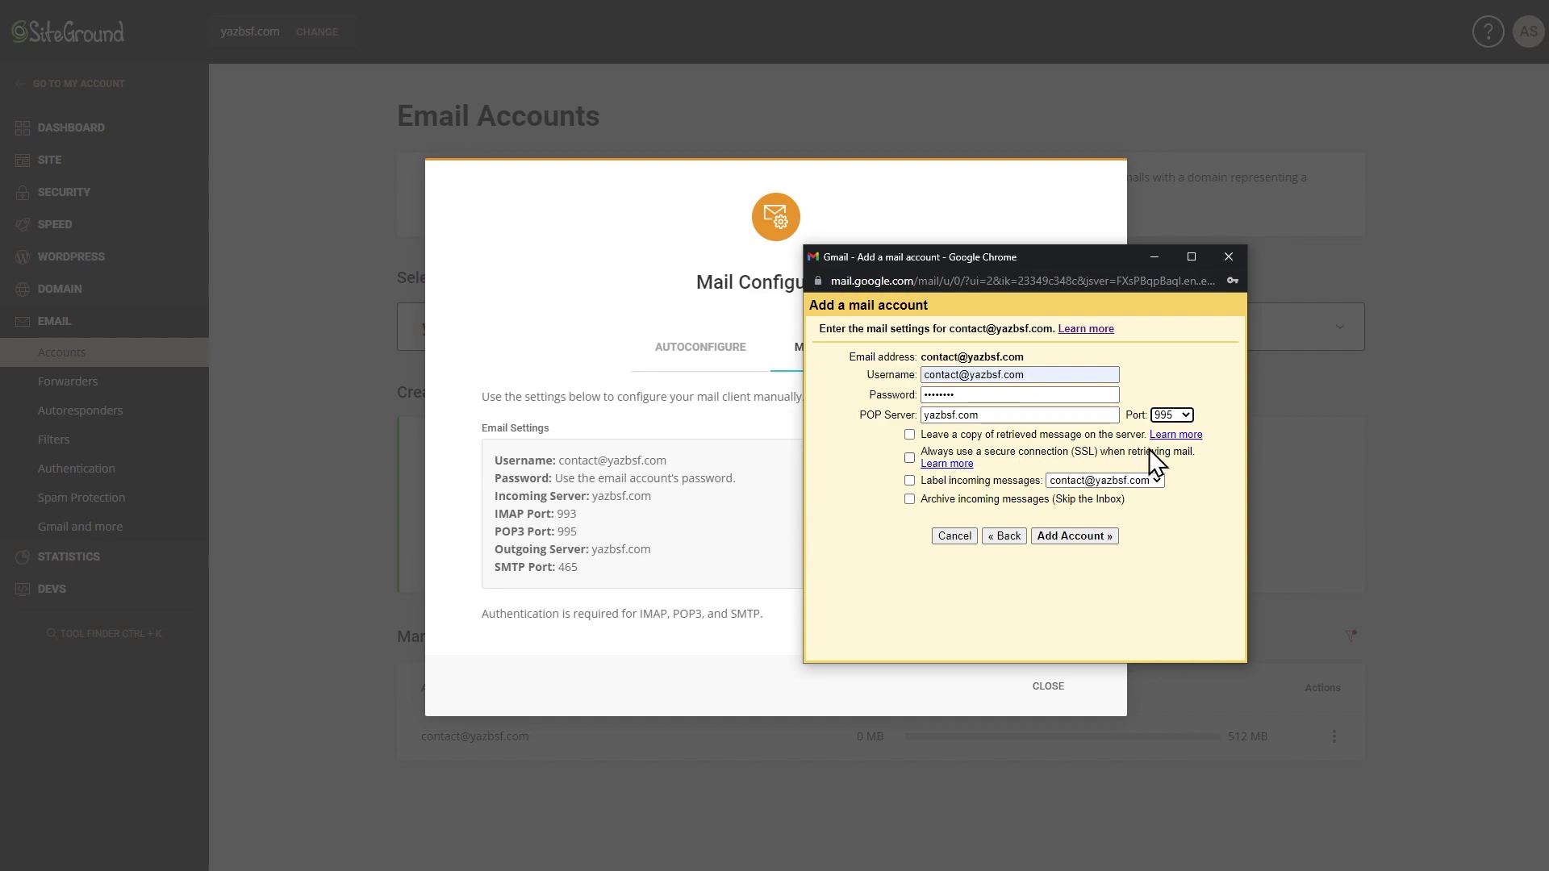
left_click(909, 456)
left_click(1073, 535)
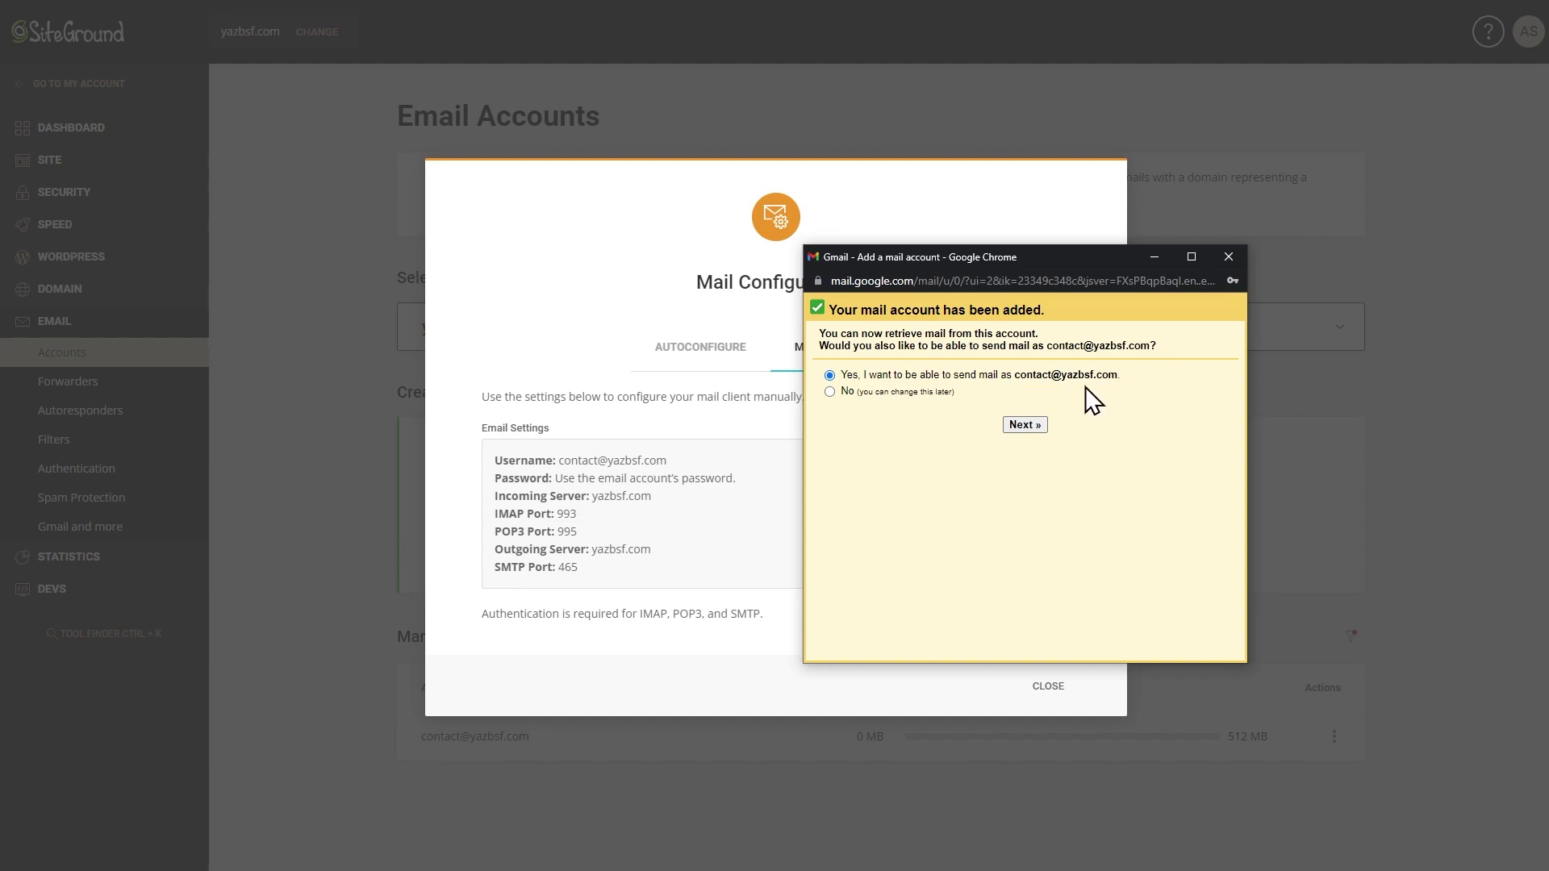
Keep 'send mail as' selected and the default sender name, advancing to SMTP settings
left_click(1025, 425)
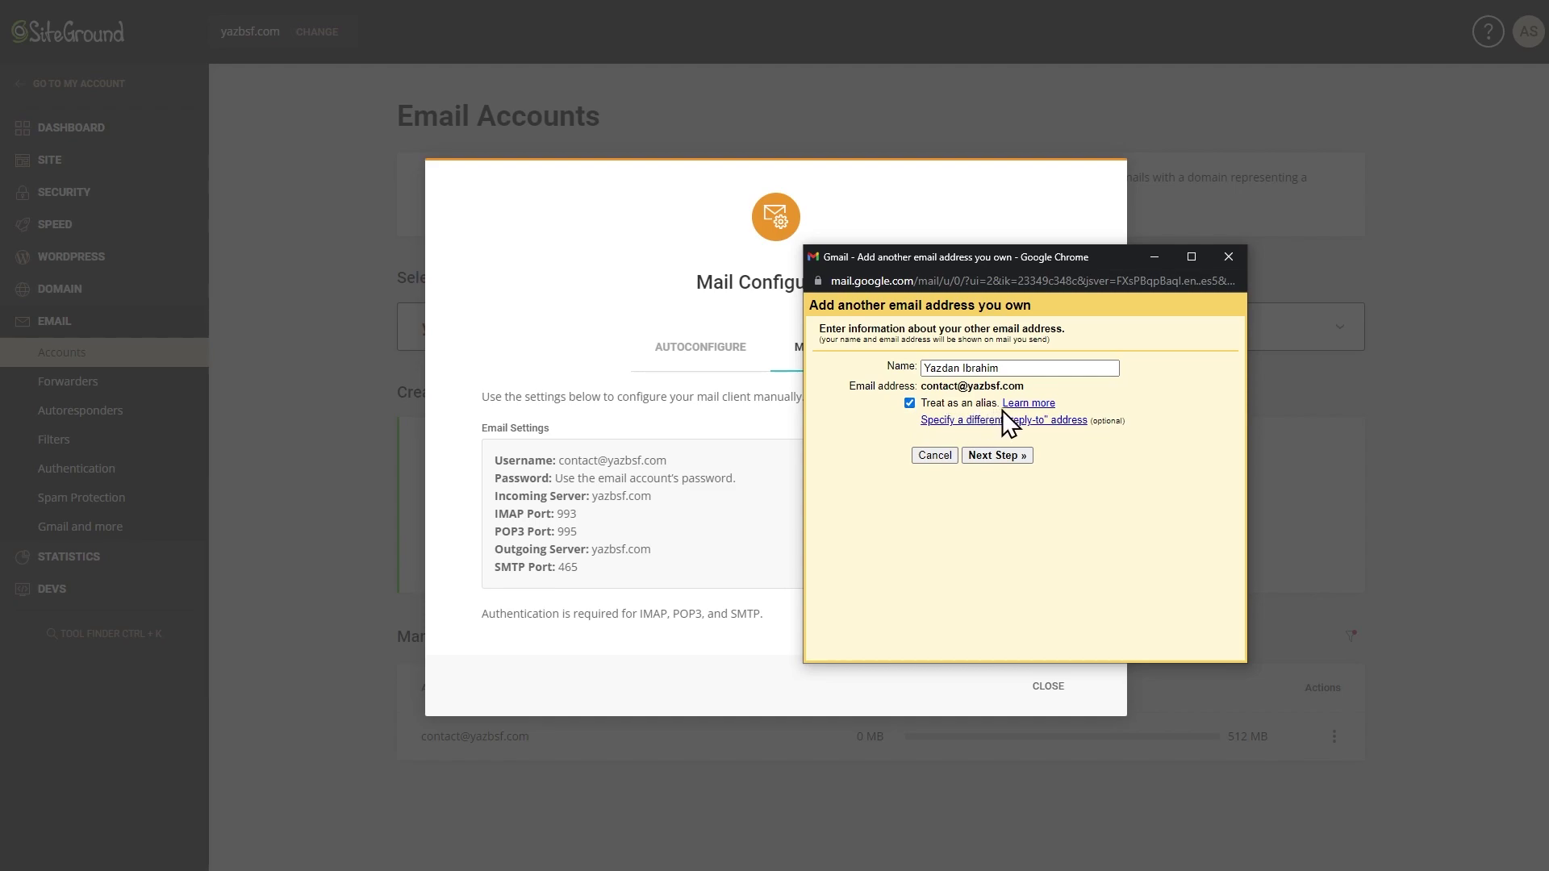
left_click(1004, 457)
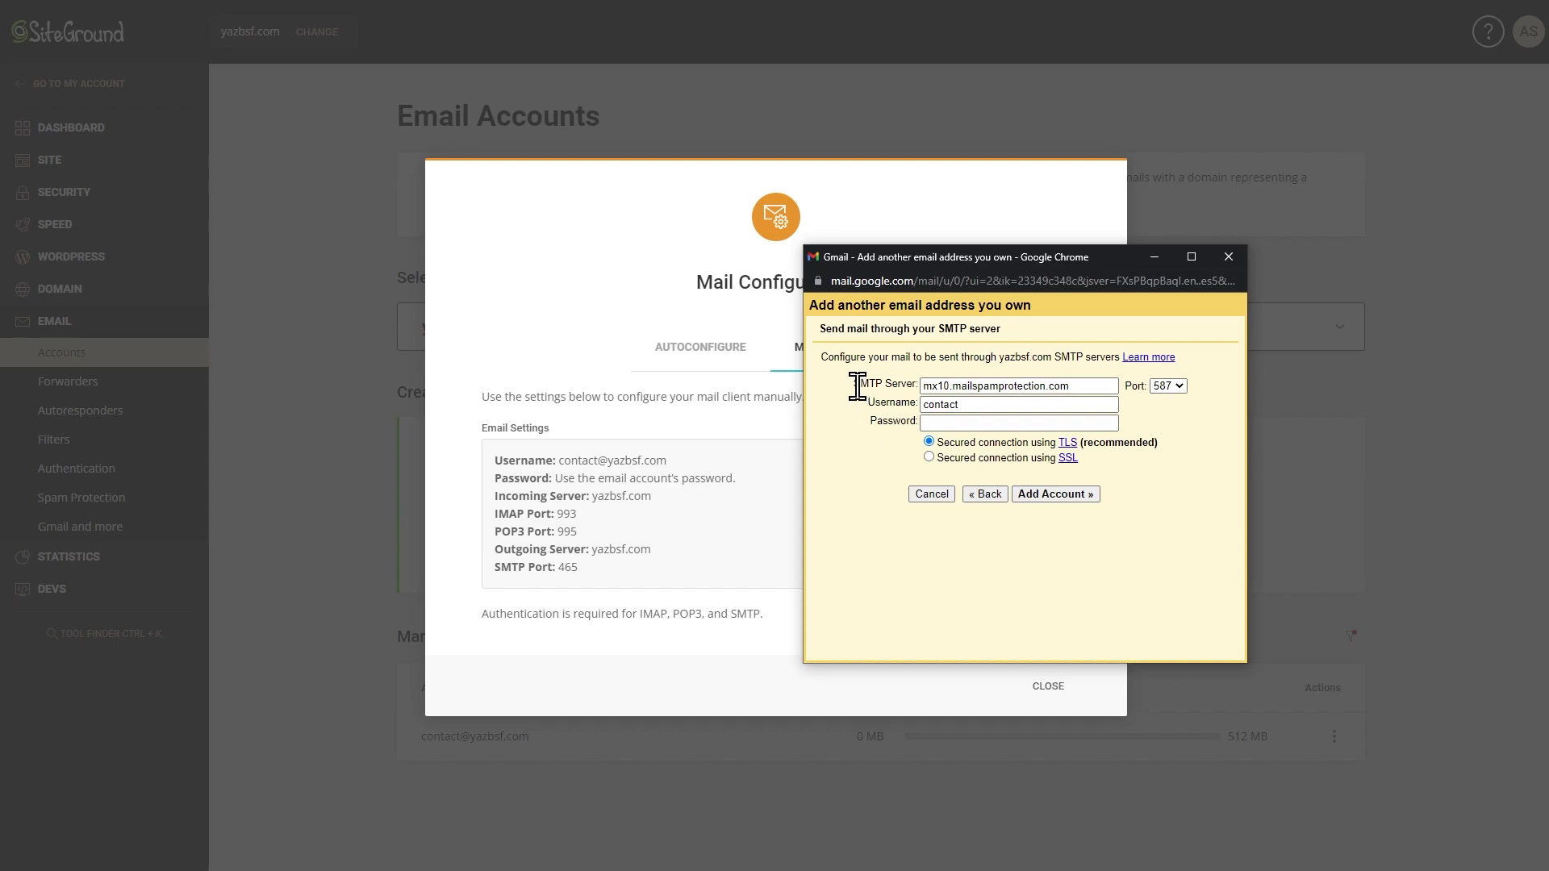
Replace the SMTP server with yazbsf.com and pick the contact address as username
left_click_drag(1081, 386, 901, 381)
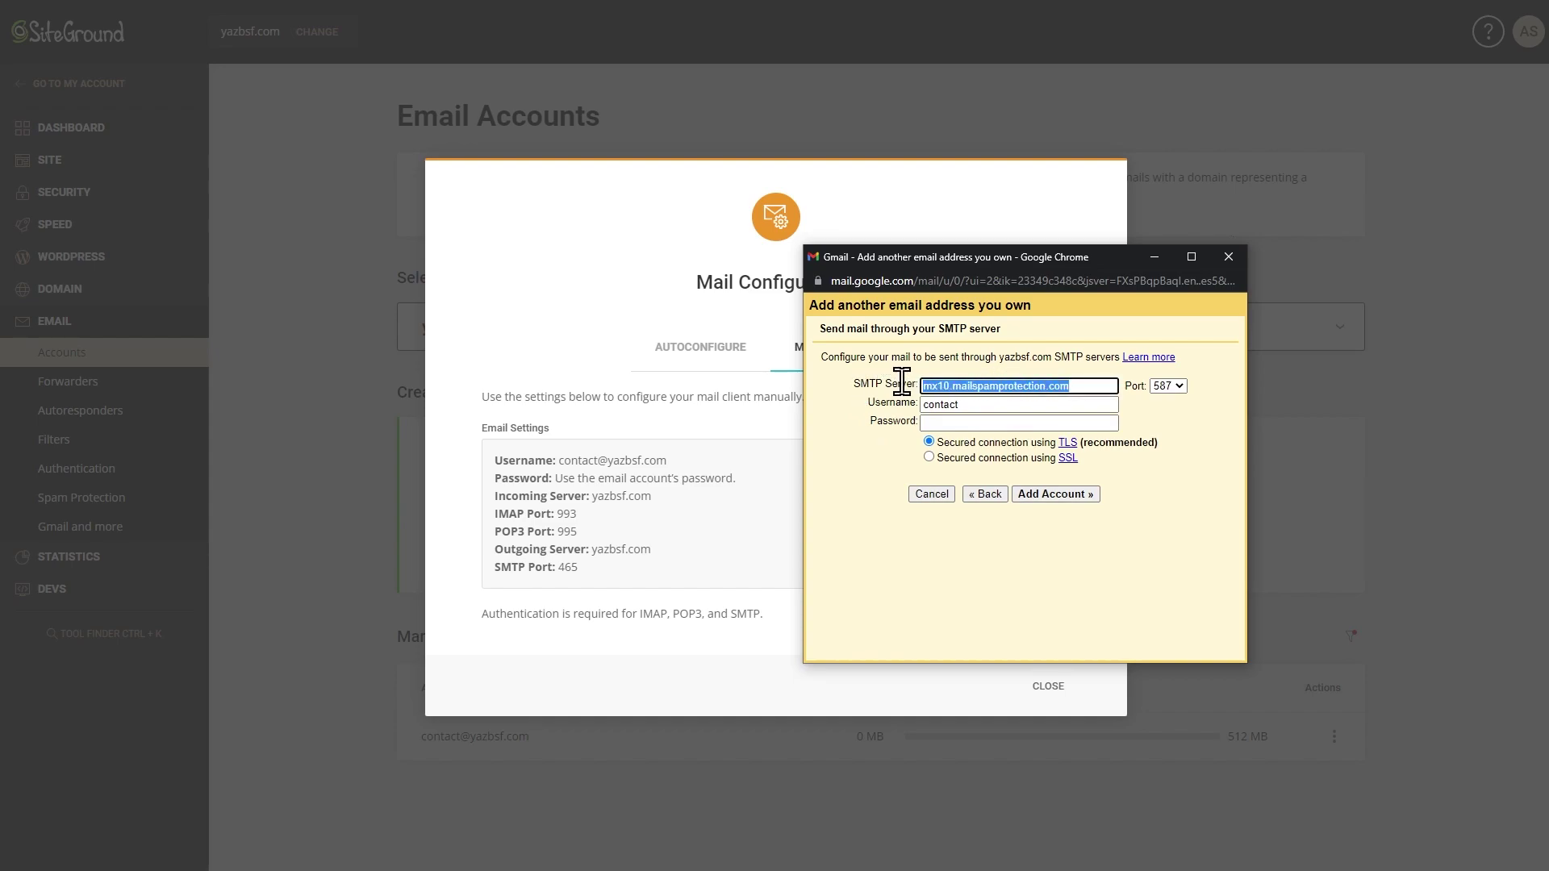
type("yazbsf.com")
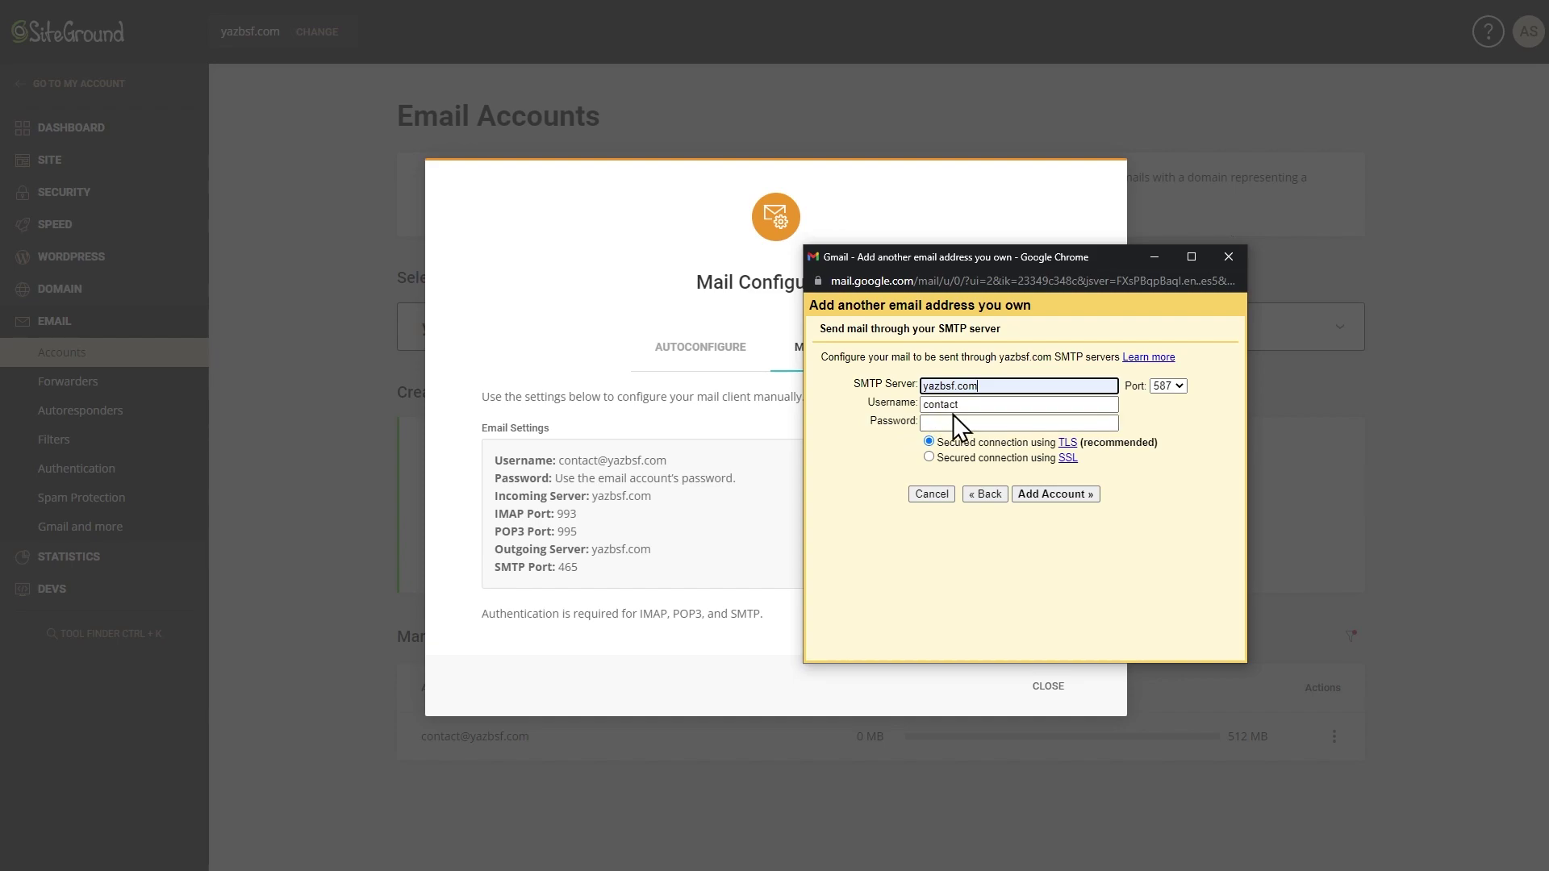
key("Tab")
type("cont")
key("Down")
key("Return")
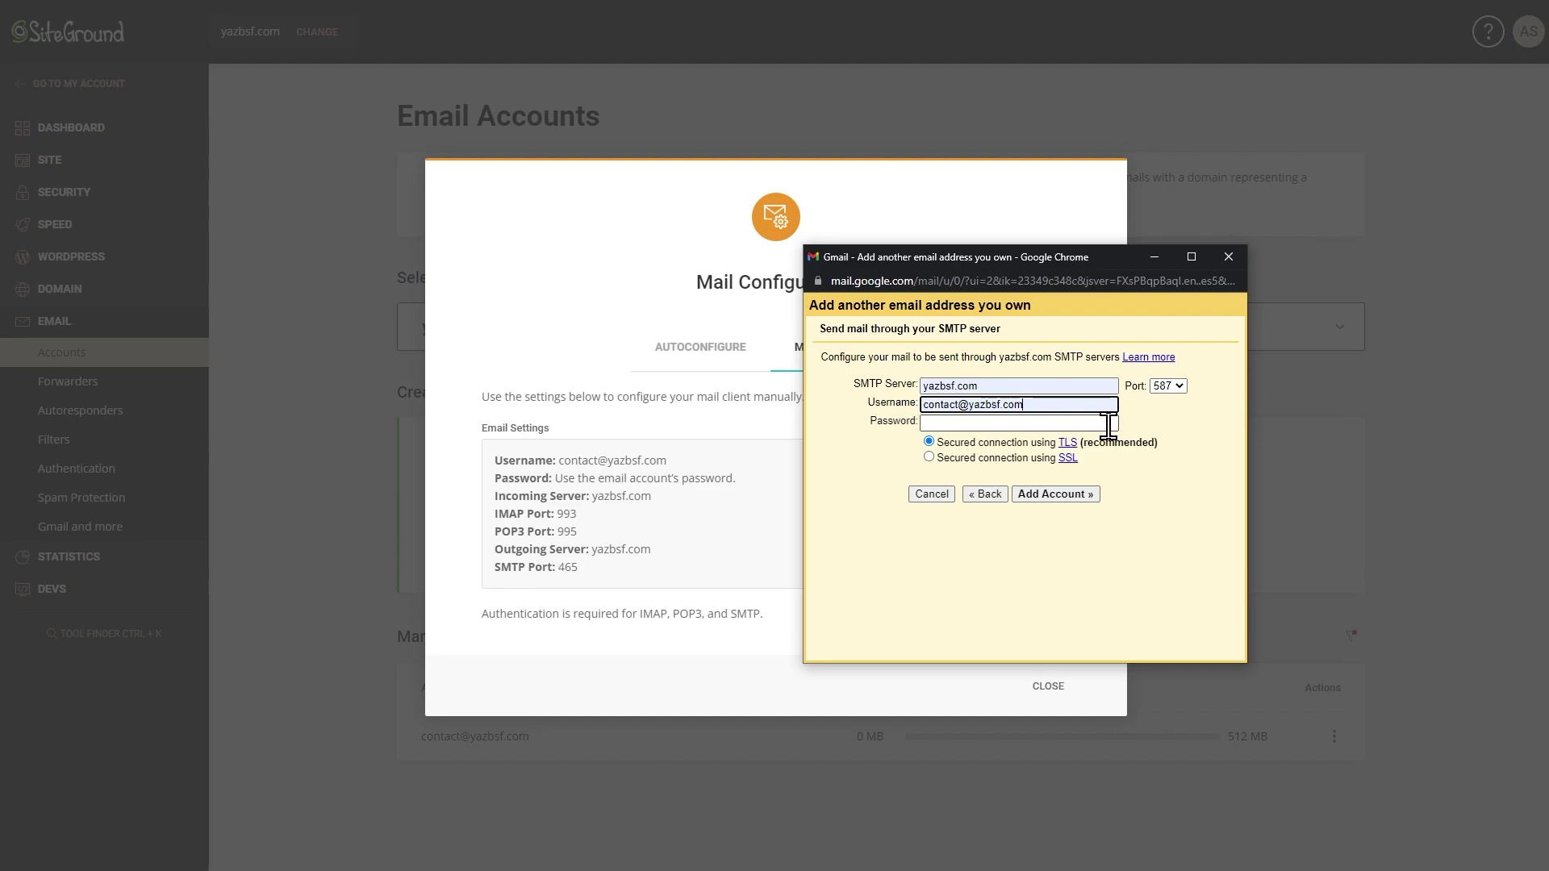
Paste the password, choose port 465 with SSL, and add the send-as account
left_click(994, 423)
key("ctrl+v")
left_click(1170, 408)
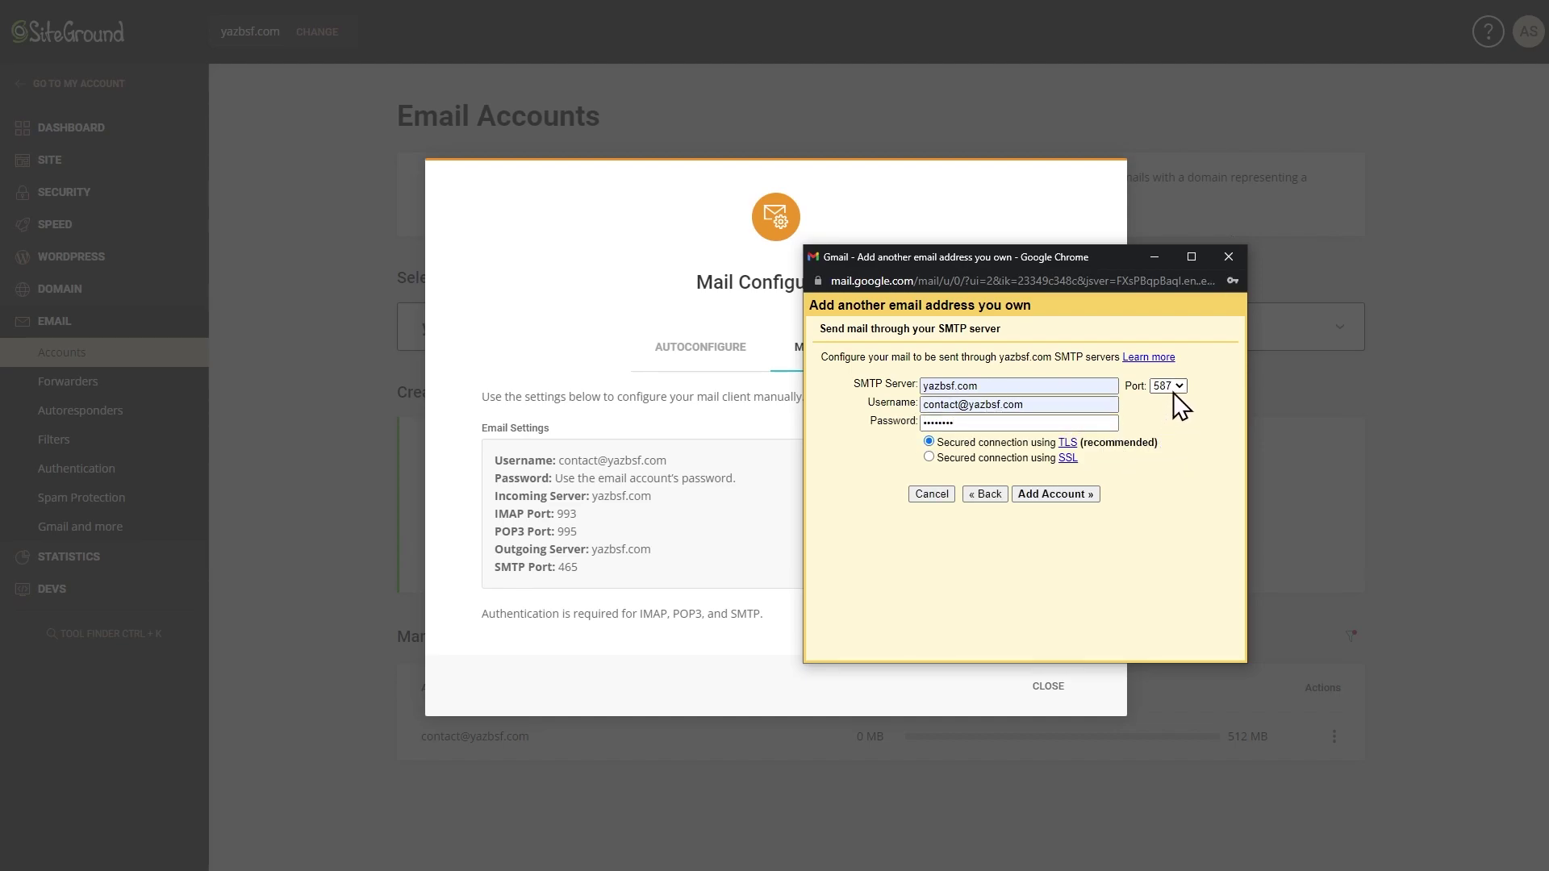
left_click(1165, 388)
left_click(1162, 414)
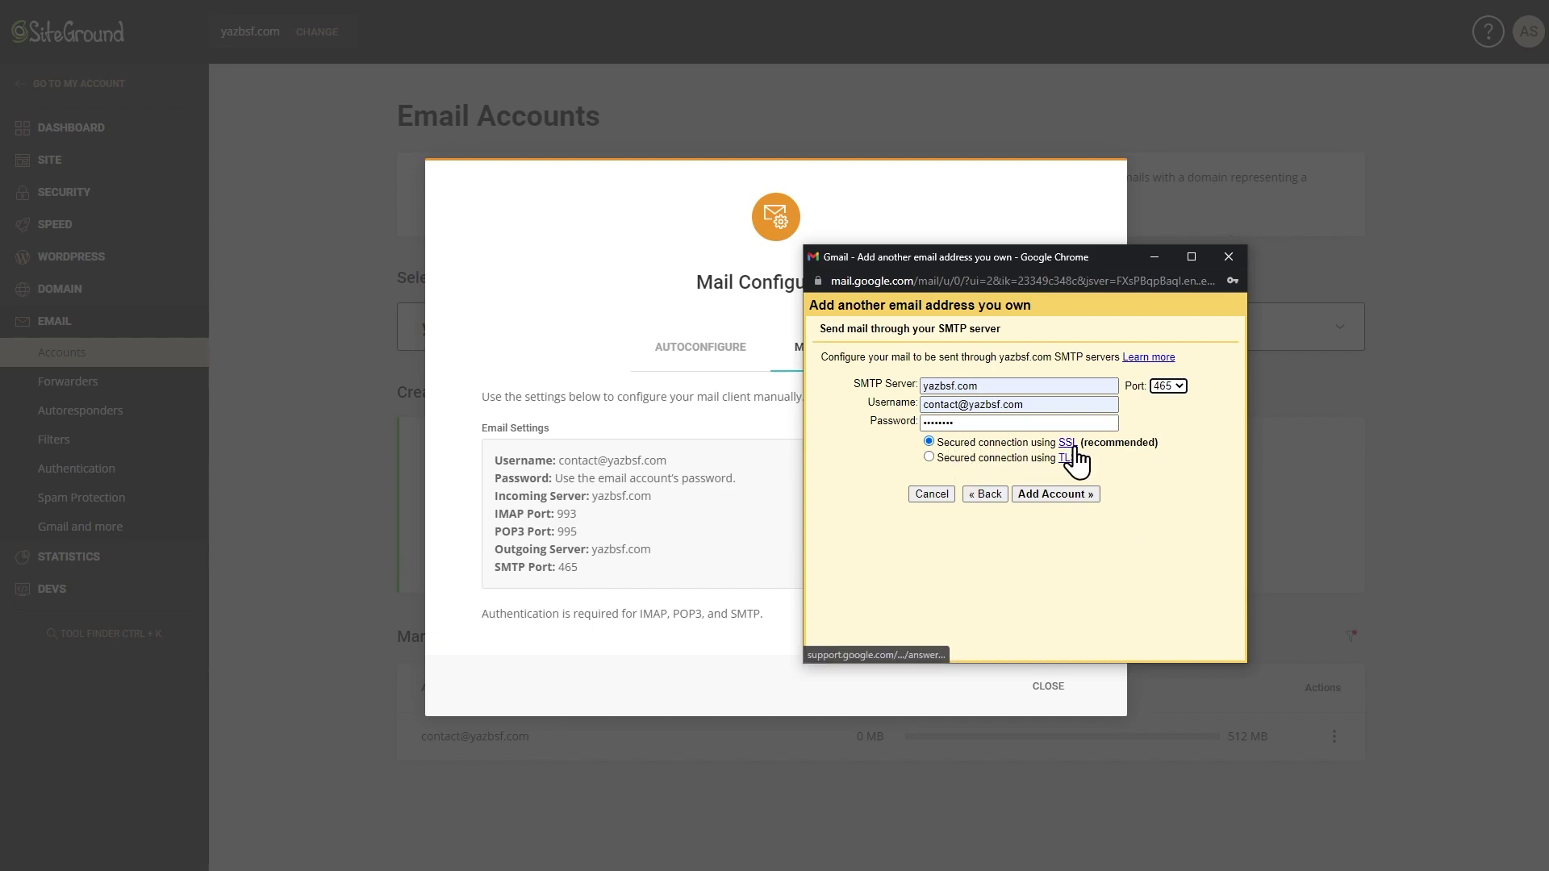
left_click(1055, 495)
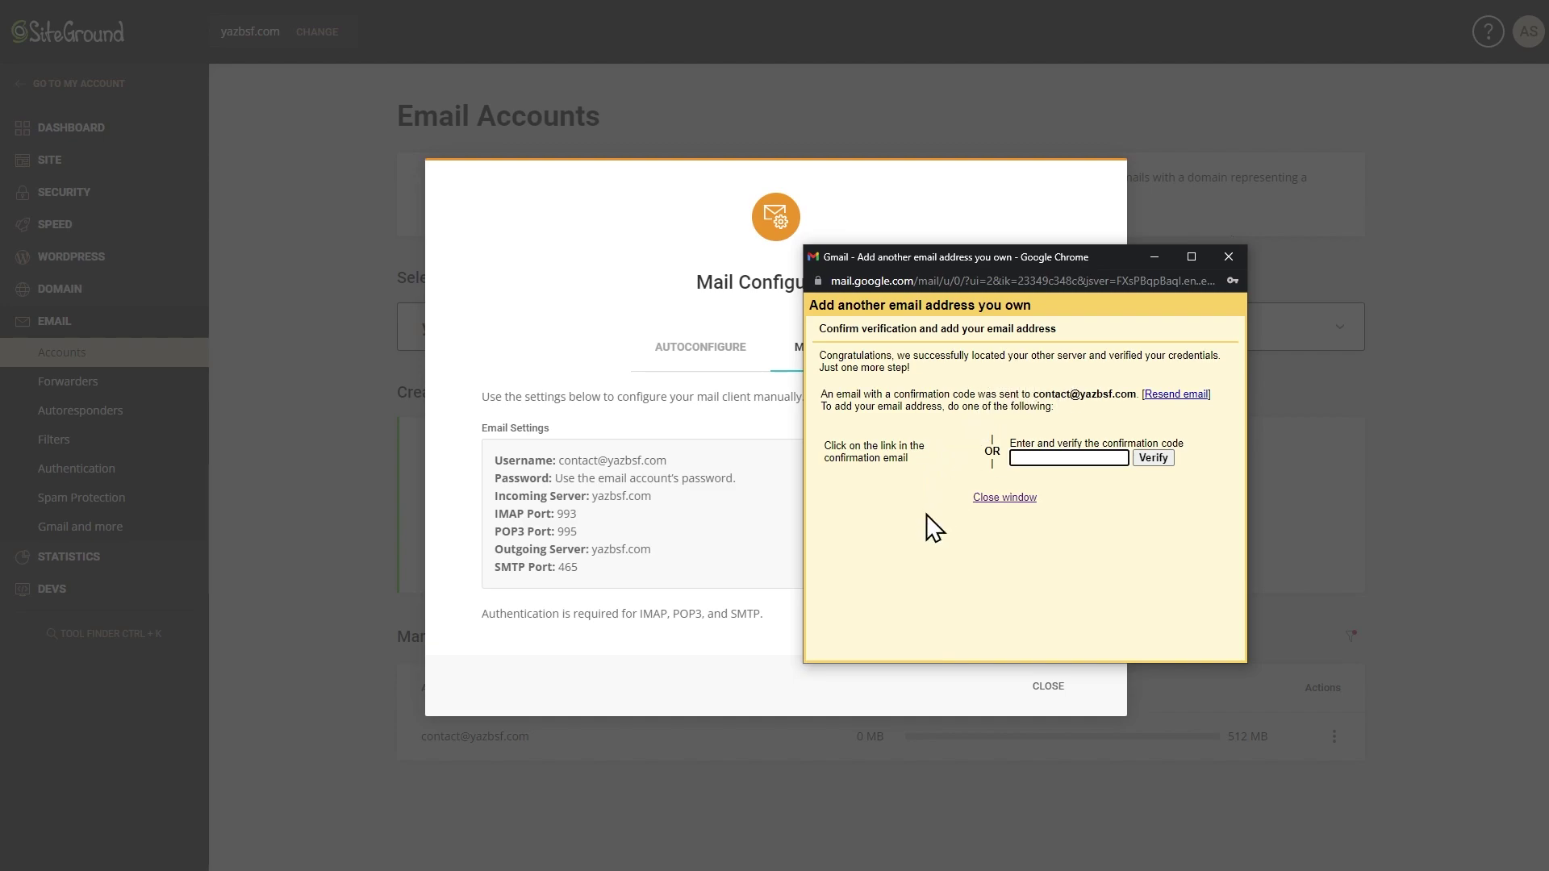
Close SiteGround's mail configuration and log in to the contact account's webmail
left_click(759, 651)
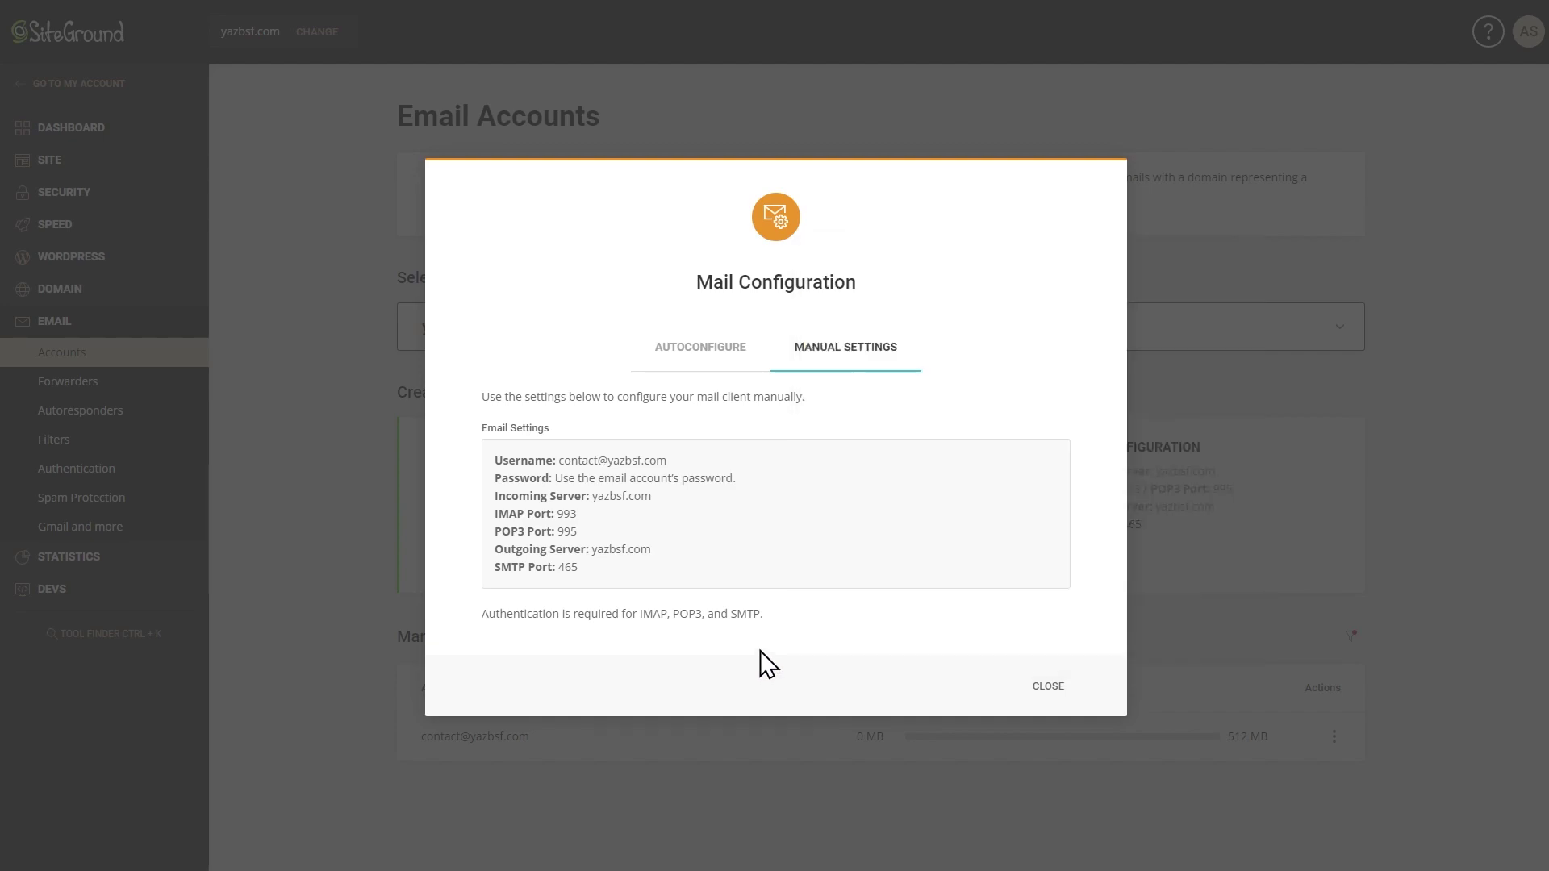
left_click(1048, 690)
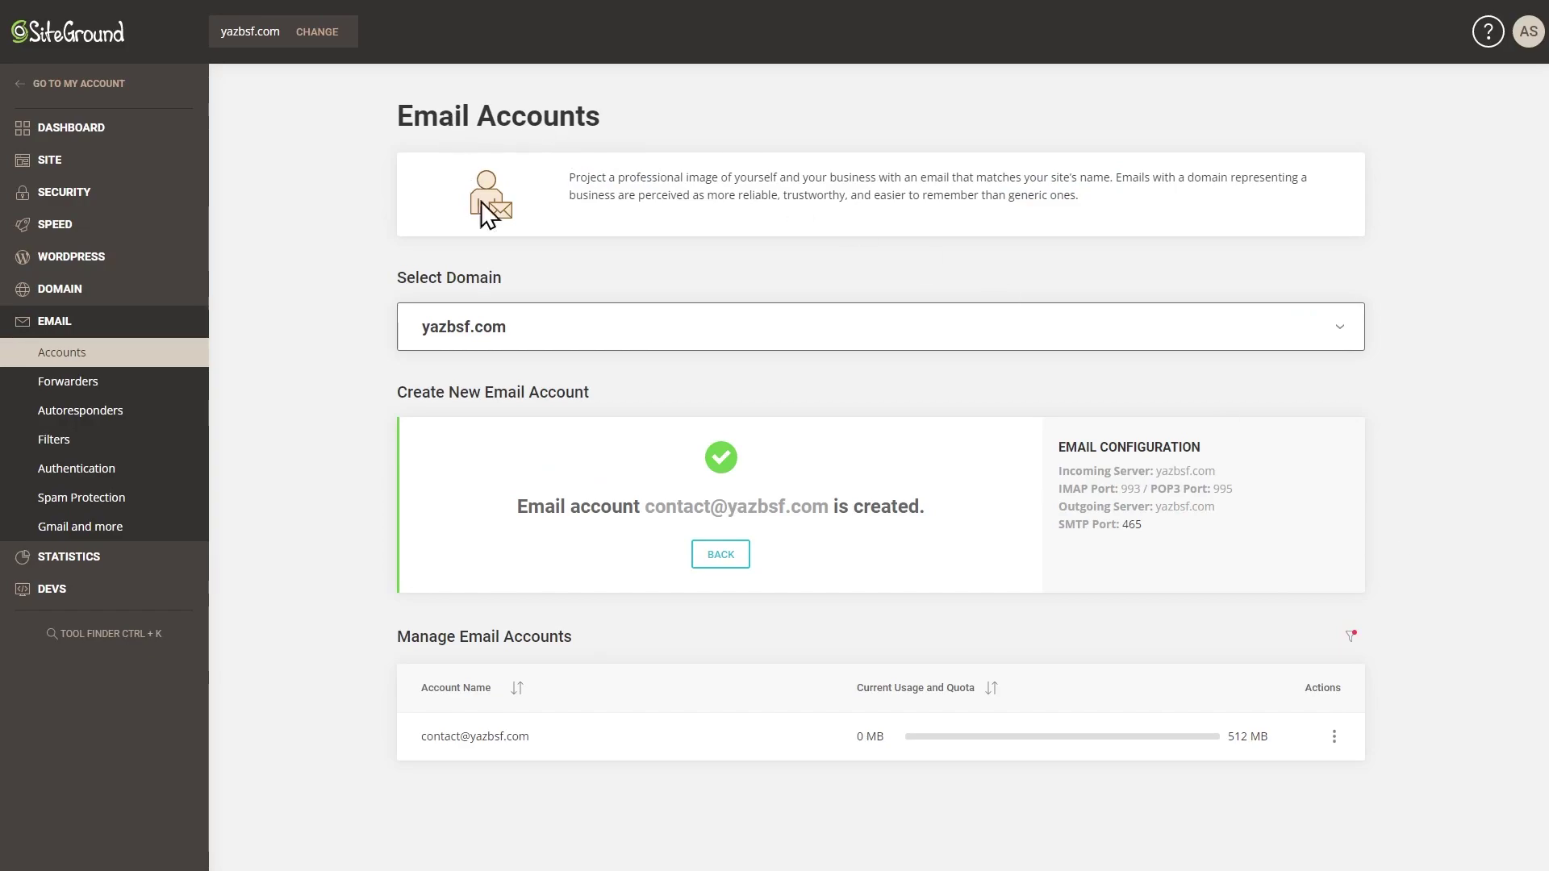
left_click(1334, 737)
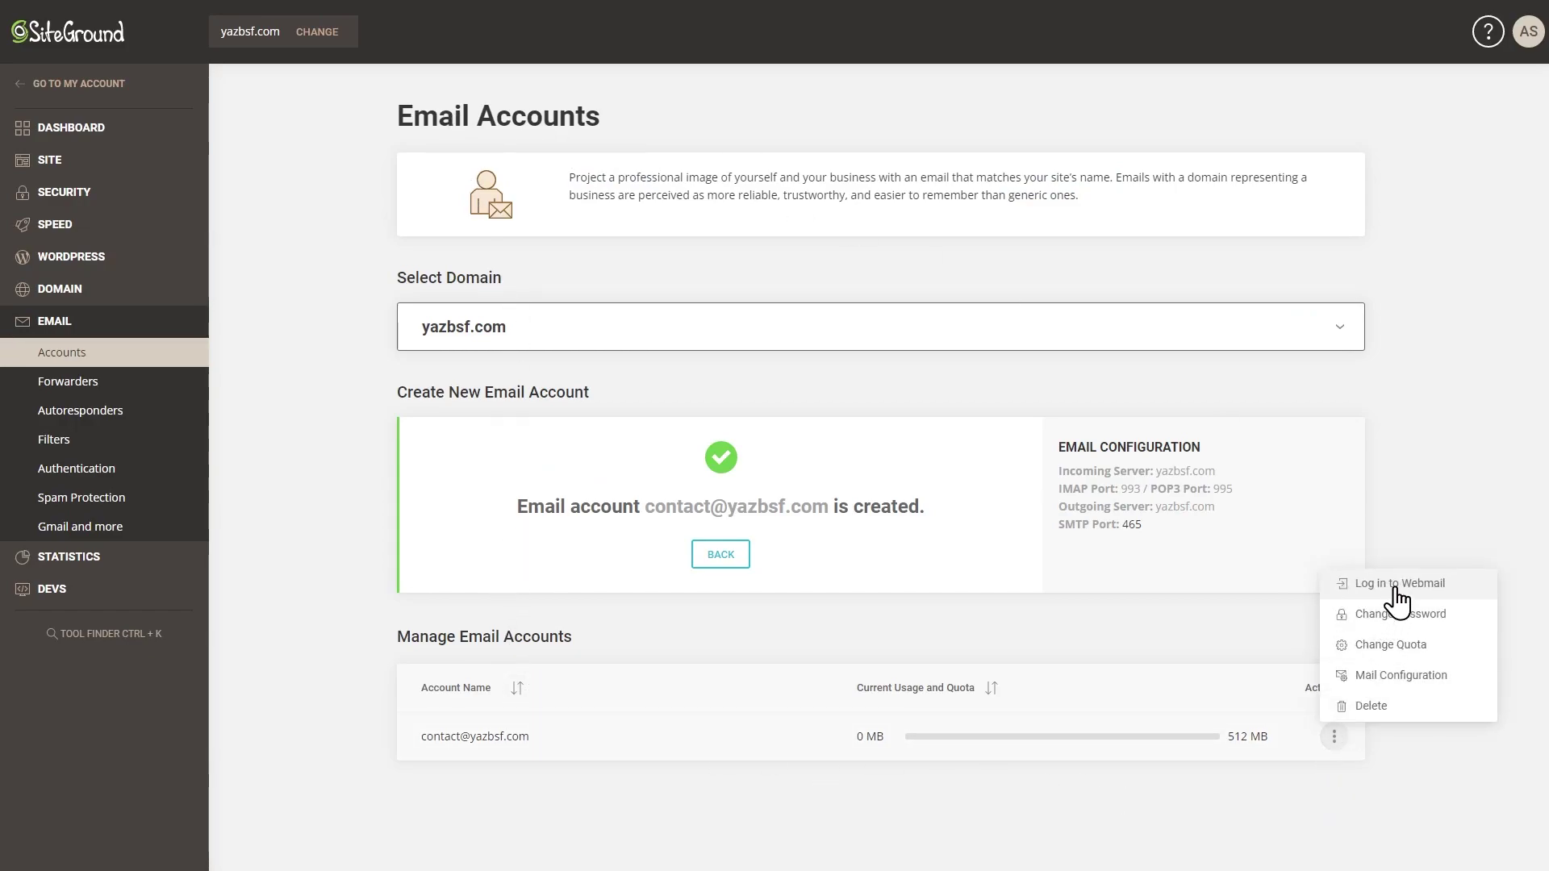
left_click(1343, 584)
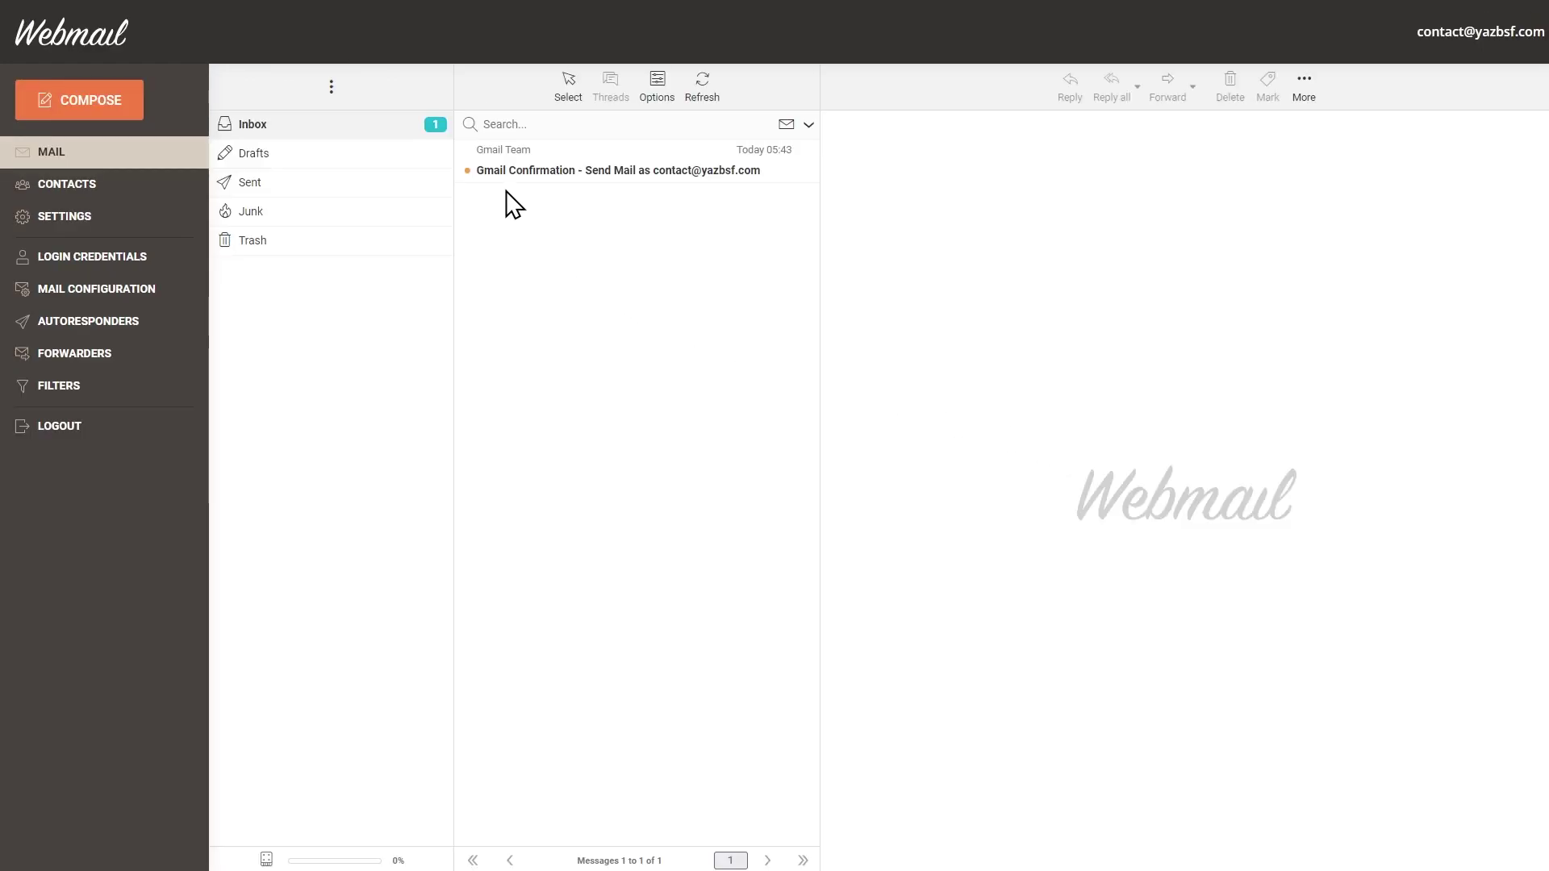
Open the Gmail Confirmation email, copy its code, and follow the confirmation link
double_click(605, 164)
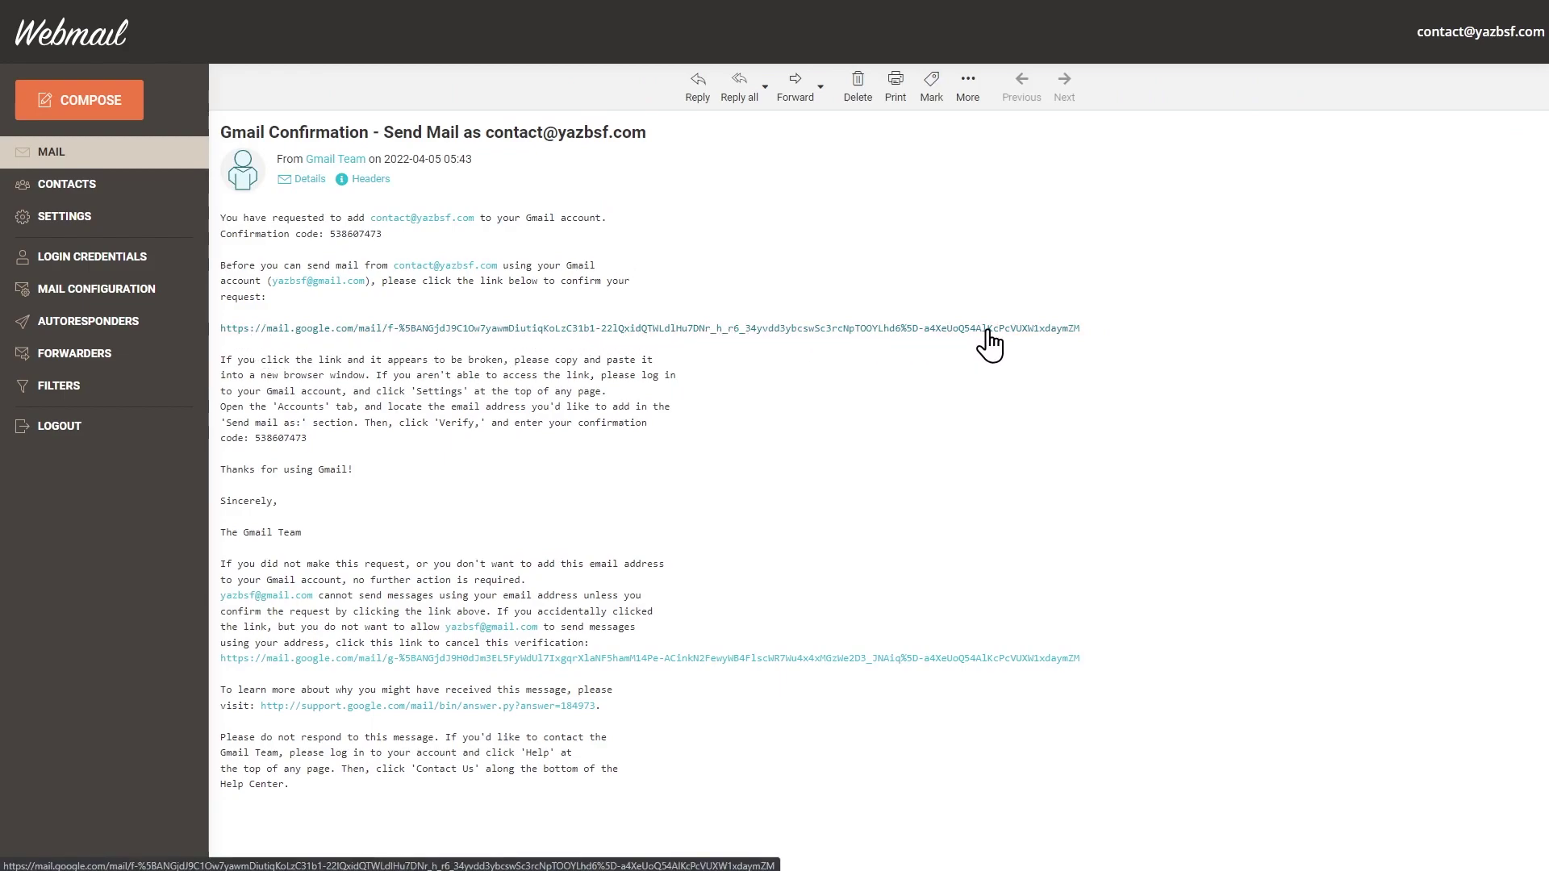
left_click_drag(278, 438, 253, 438)
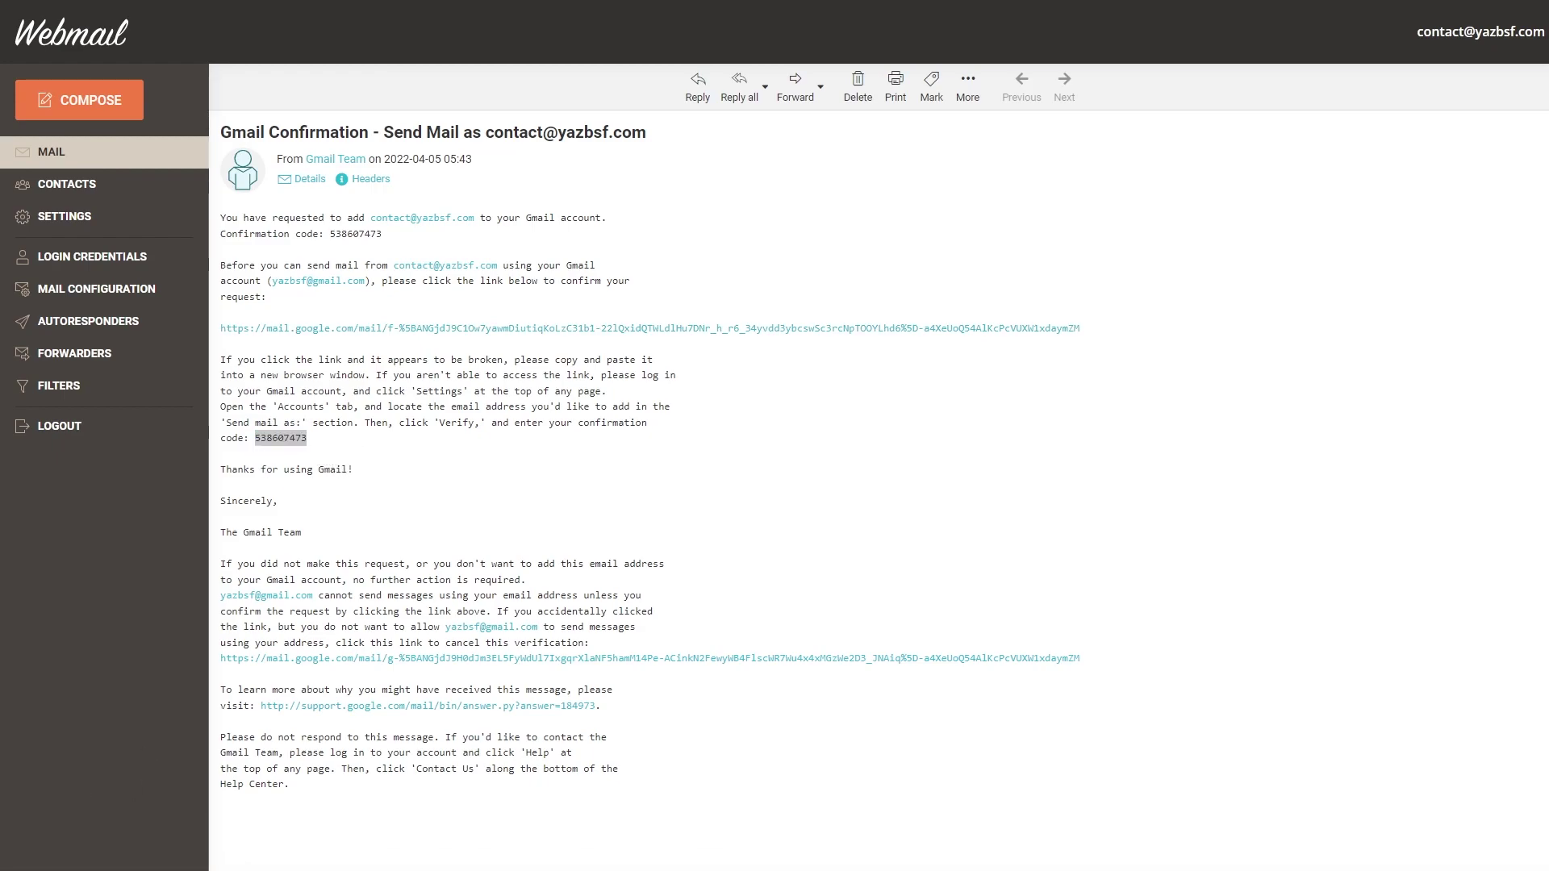
key("alt+Tab")
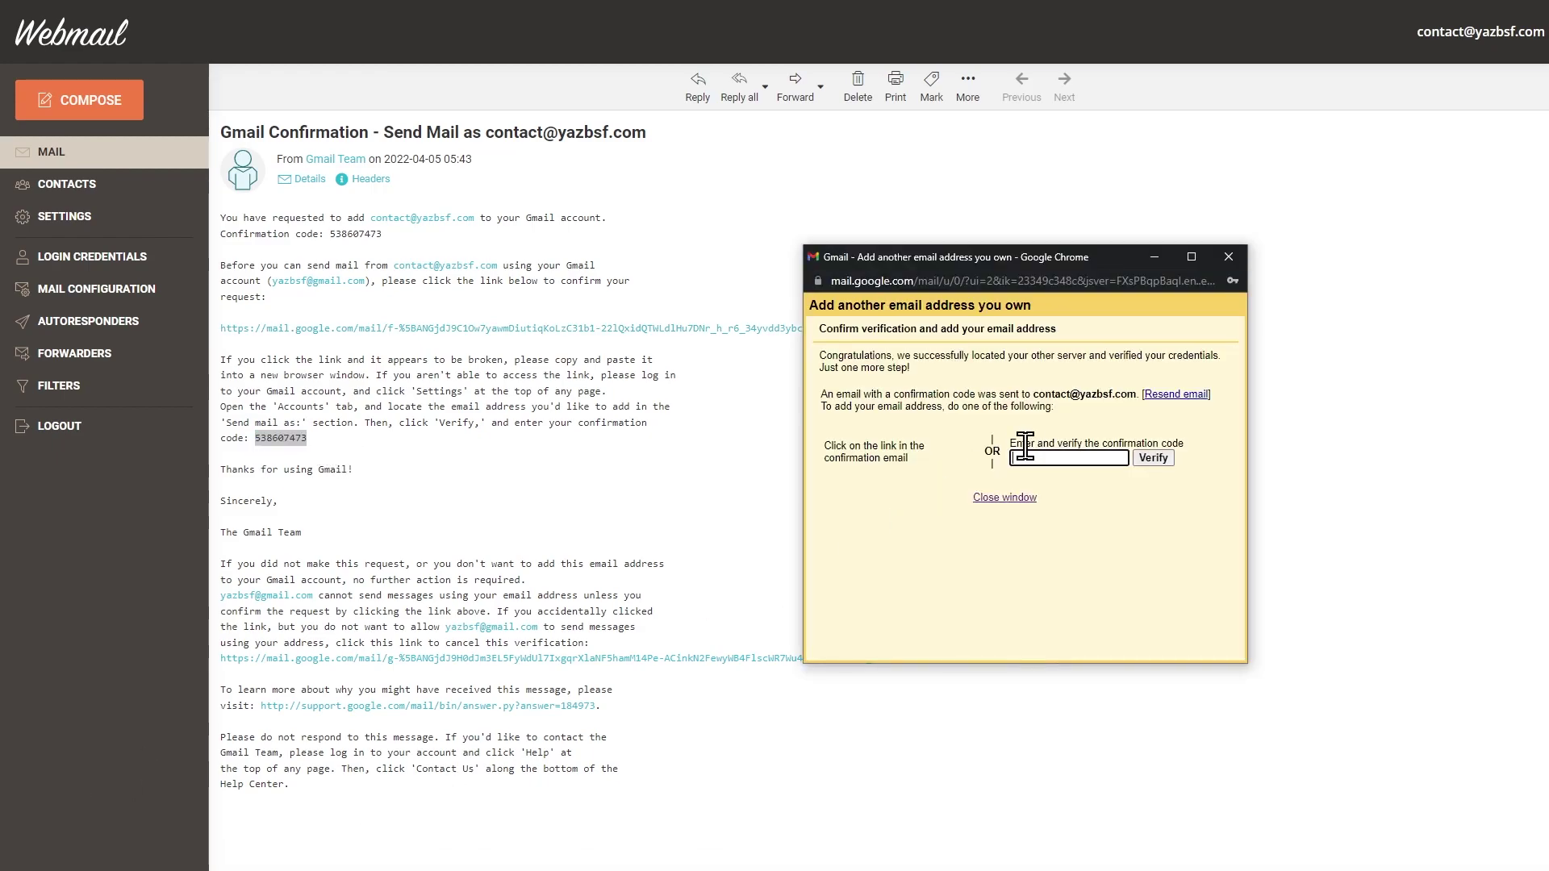
left_click(428, 350)
left_click(675, 329)
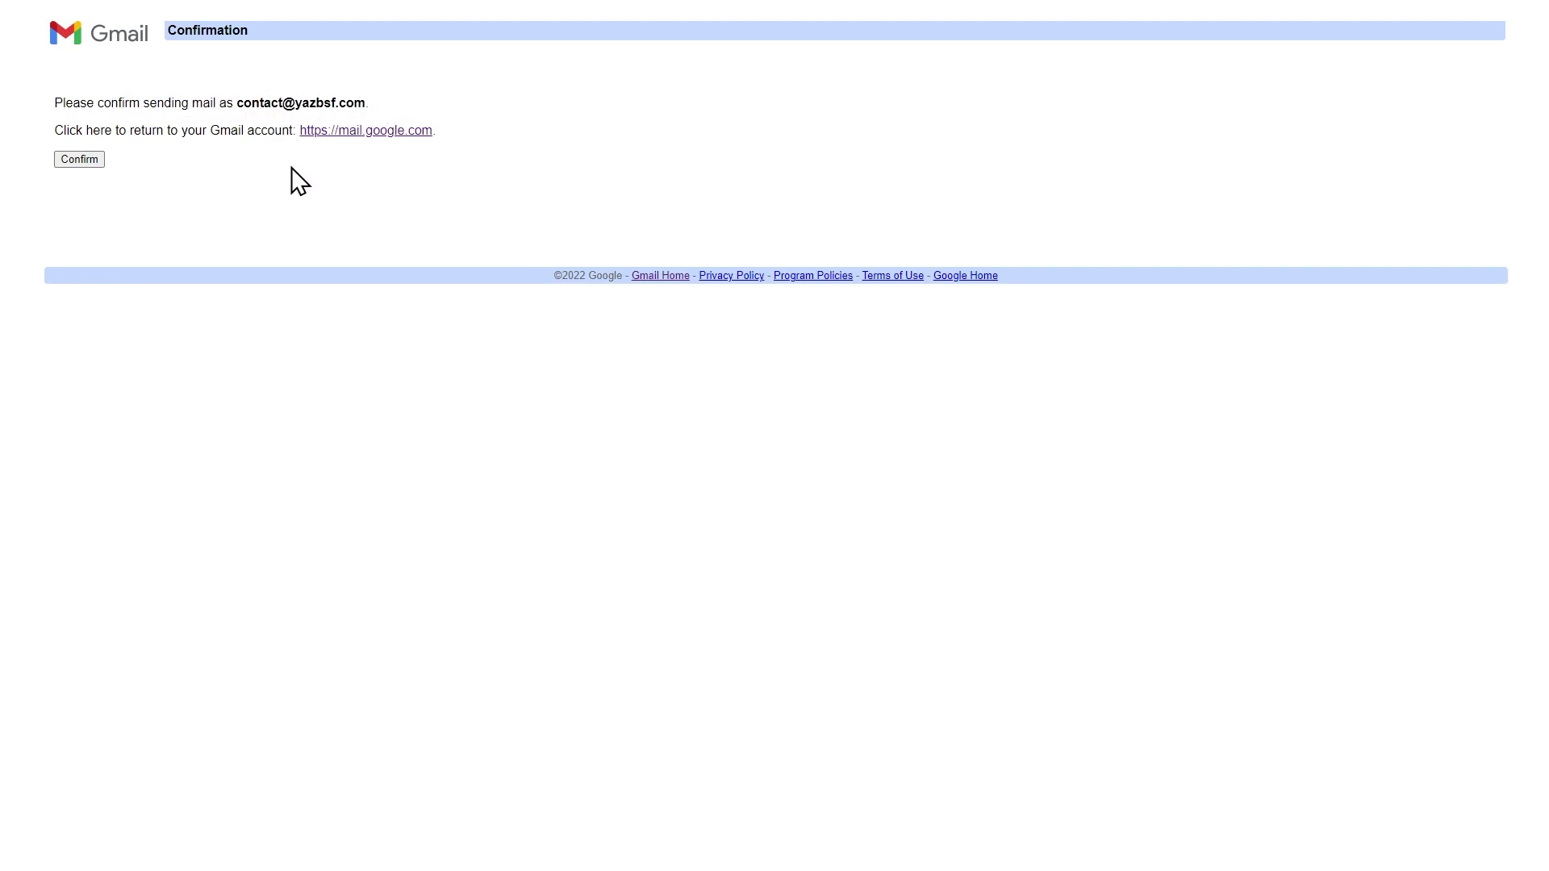
Confirm the domain contact address as a Send mail as address, verify it in Accounts and Import, then go to the inbox
left_click(90, 160)
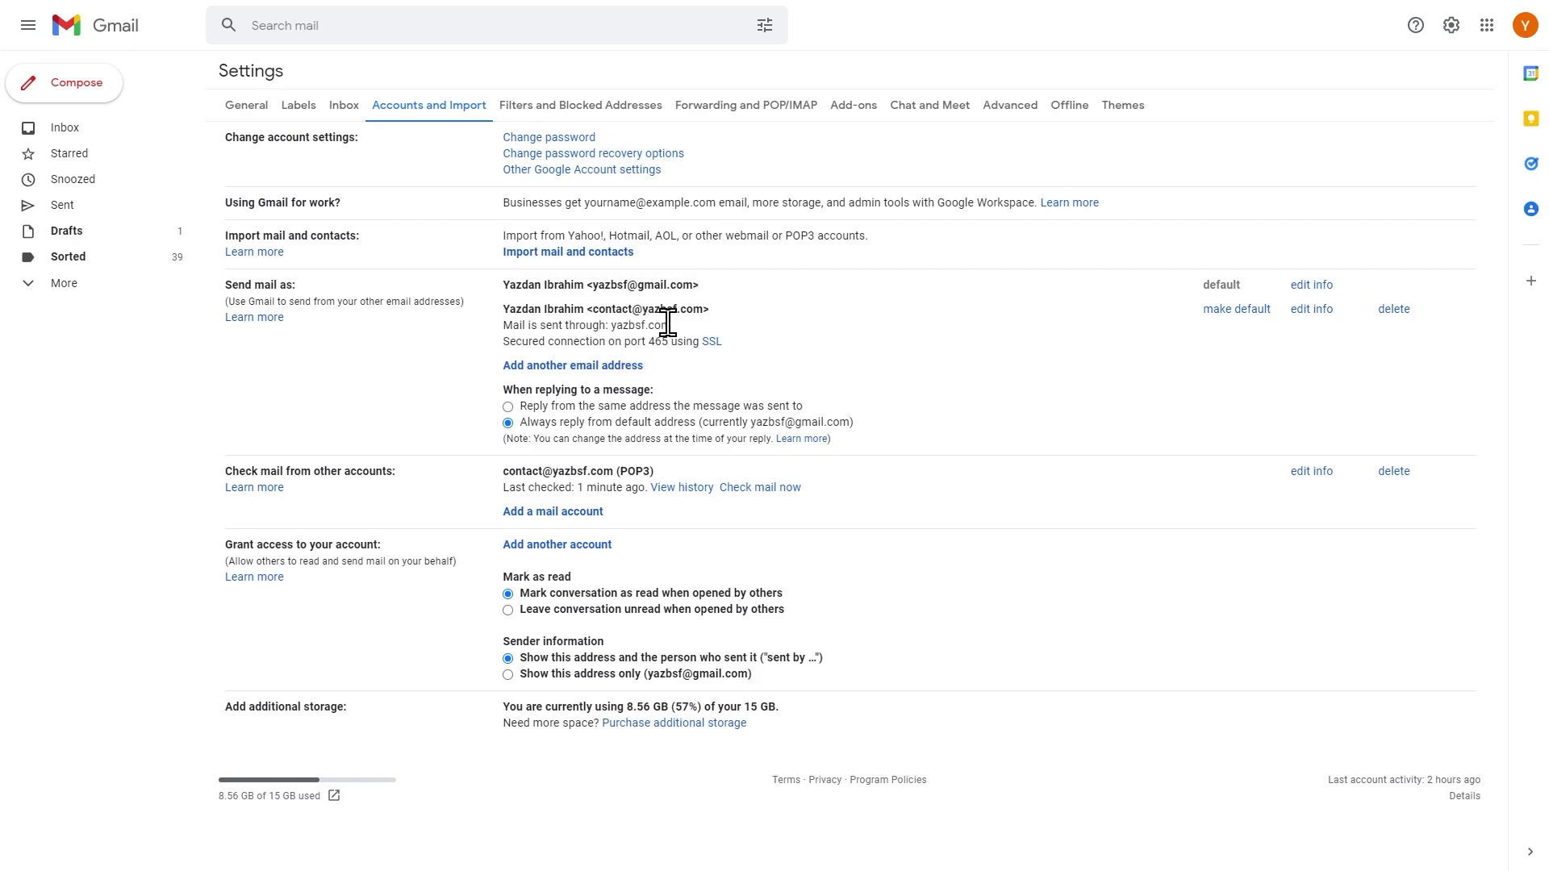
left_click_drag(713, 308, 589, 308)
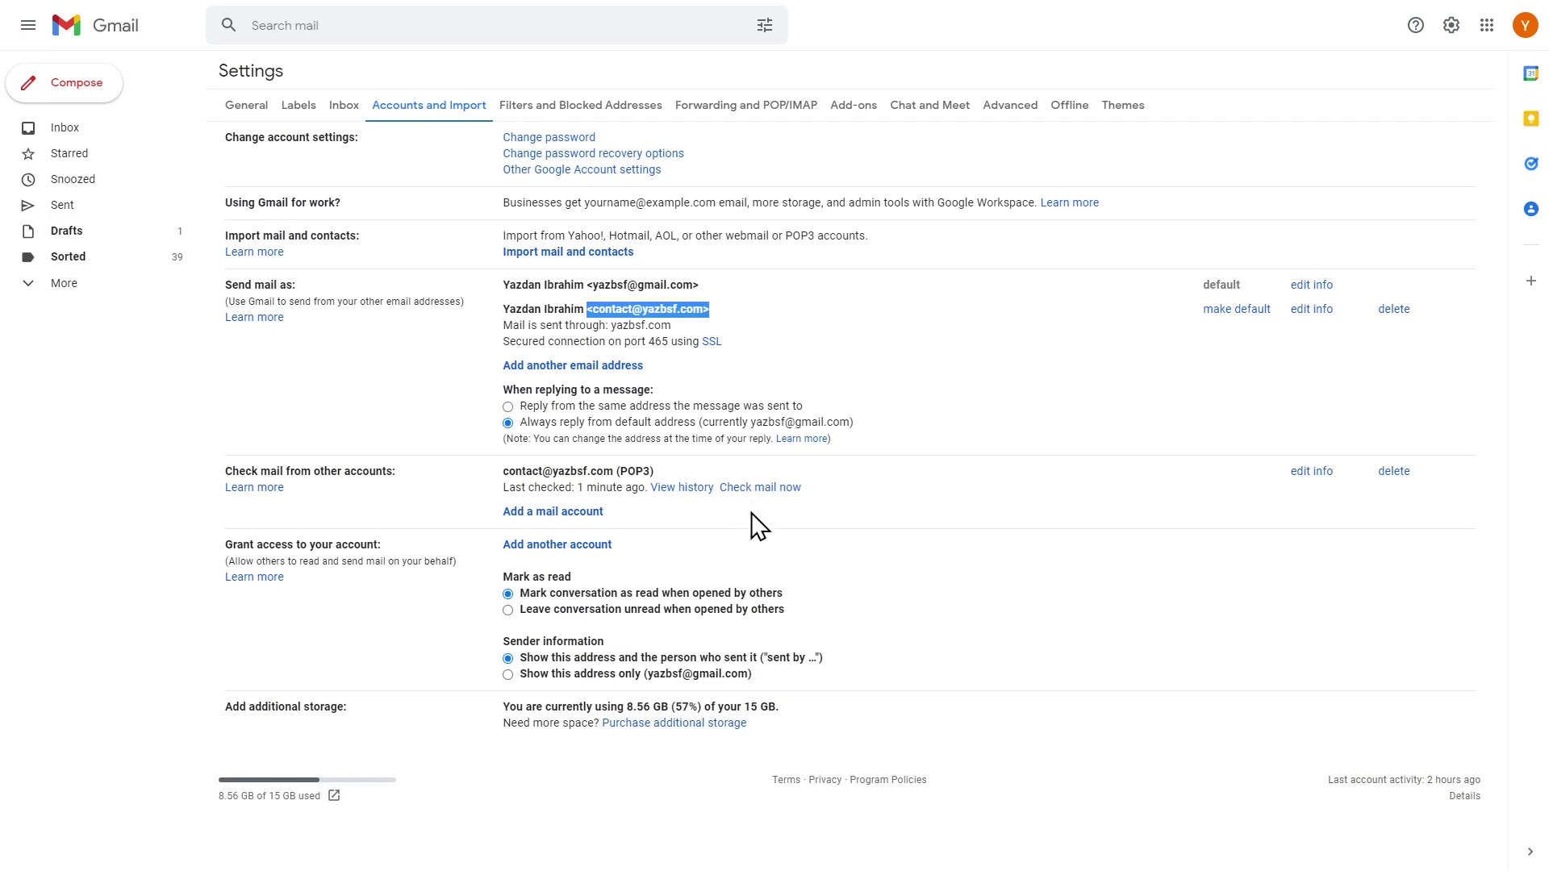
left_click_drag(655, 471, 493, 480)
left_click(479, 495)
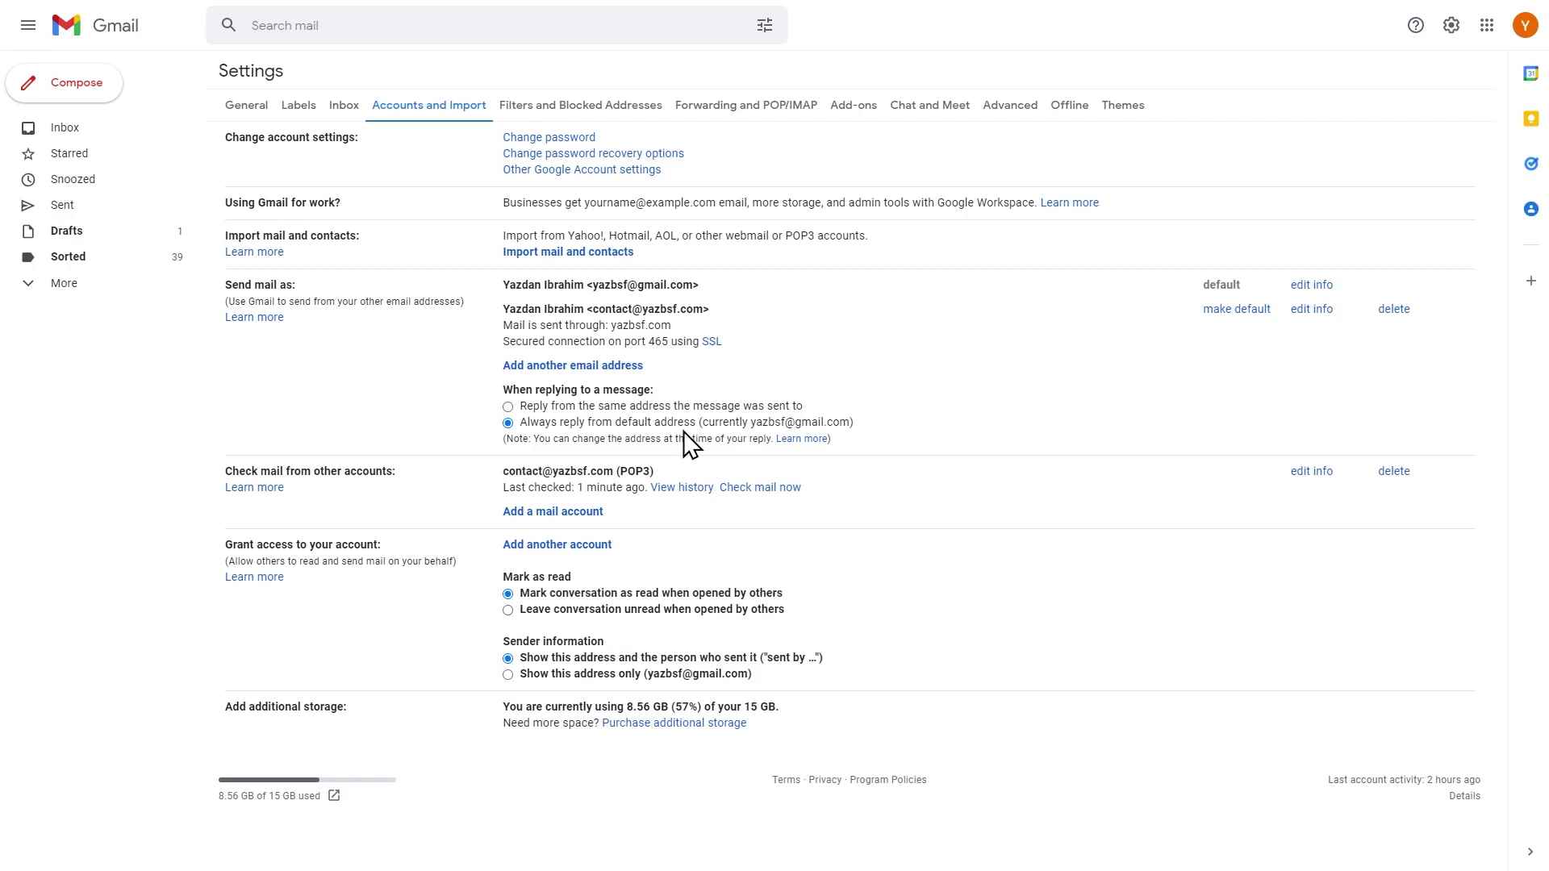
left_click(111, 145)
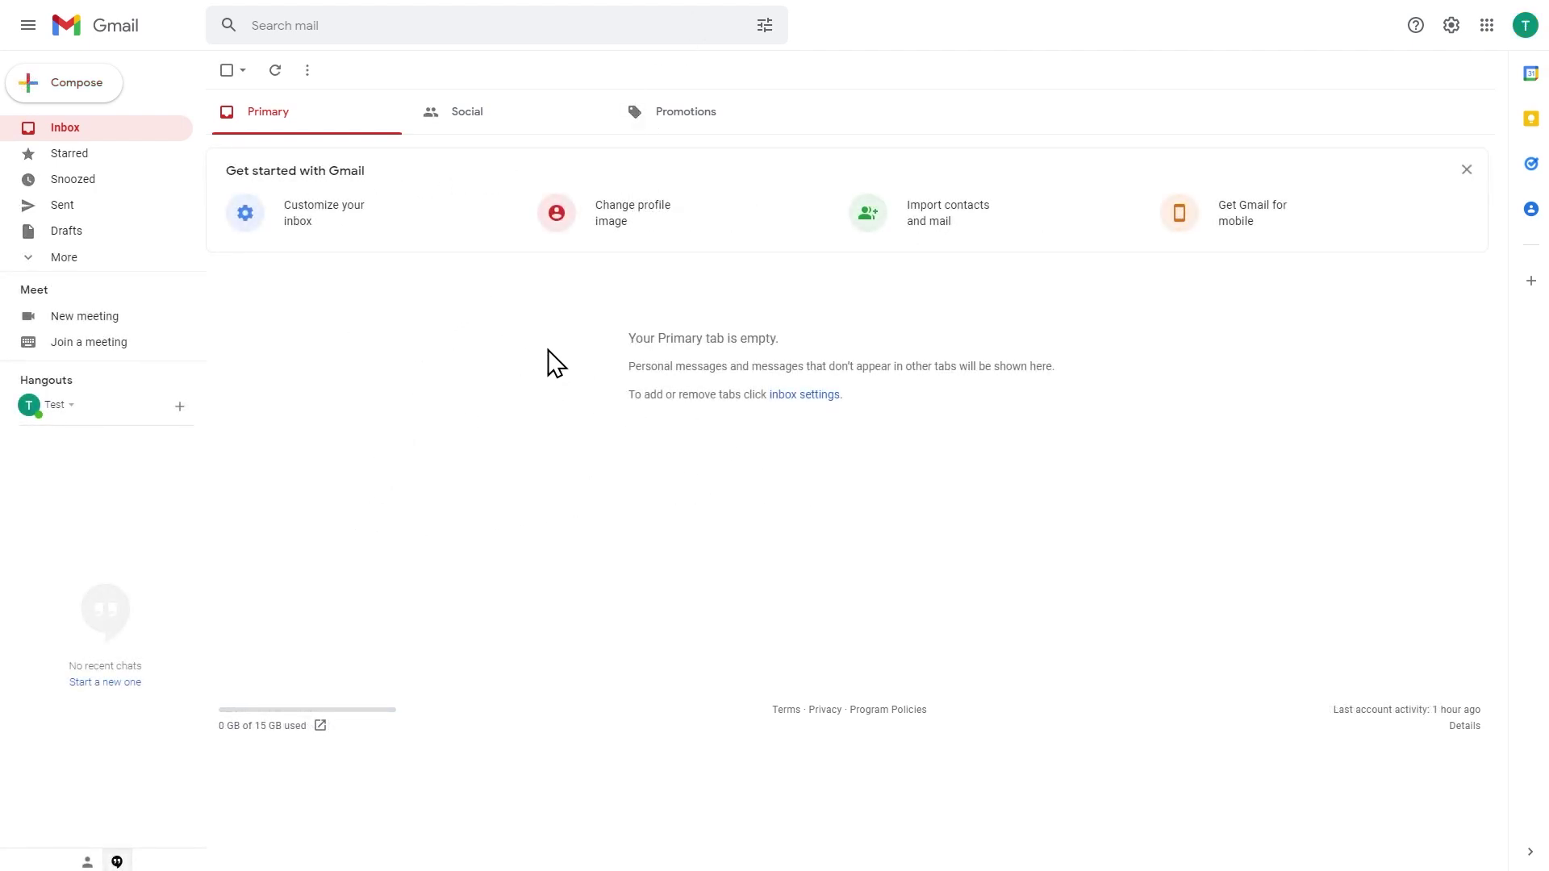
Email the domain contact address with subject 'Hello' and body 'This is a test'
left_click(93, 85)
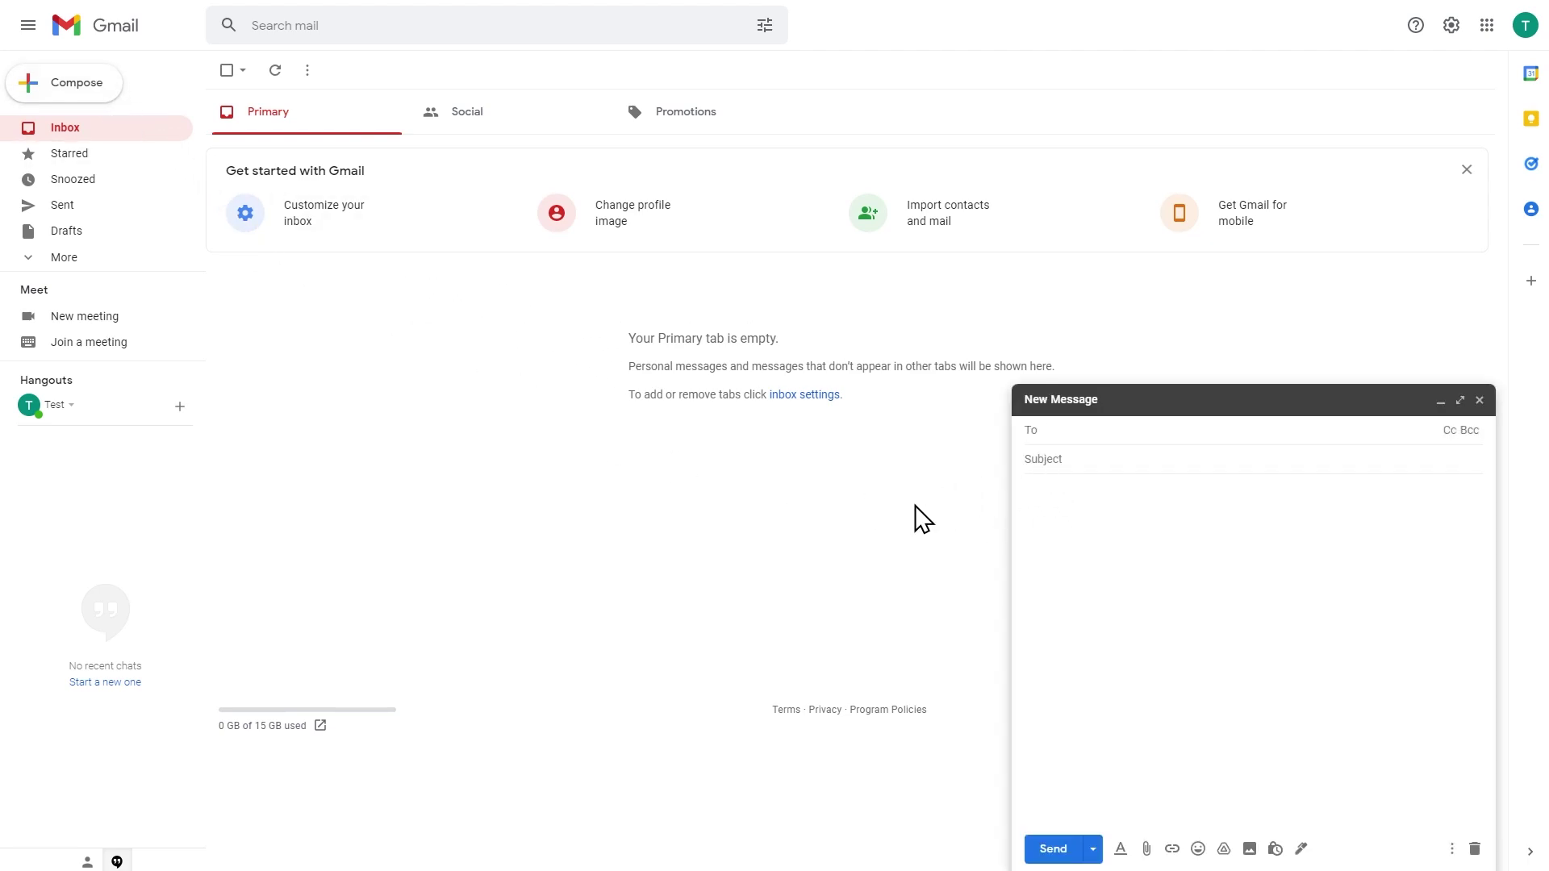
type("con")
key("Return")
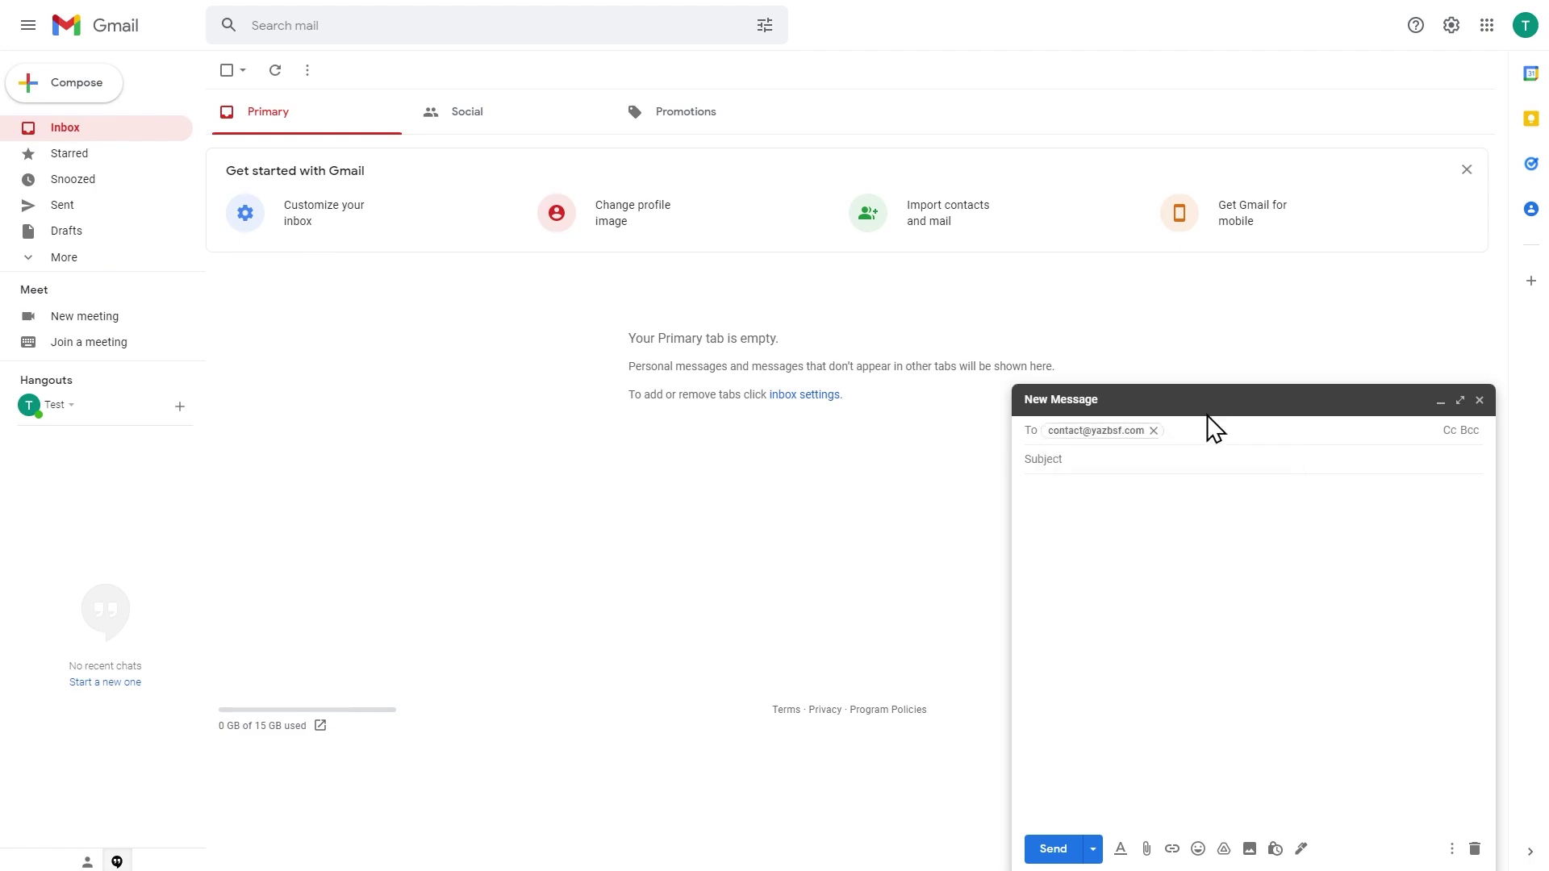
left_click(1165, 457)
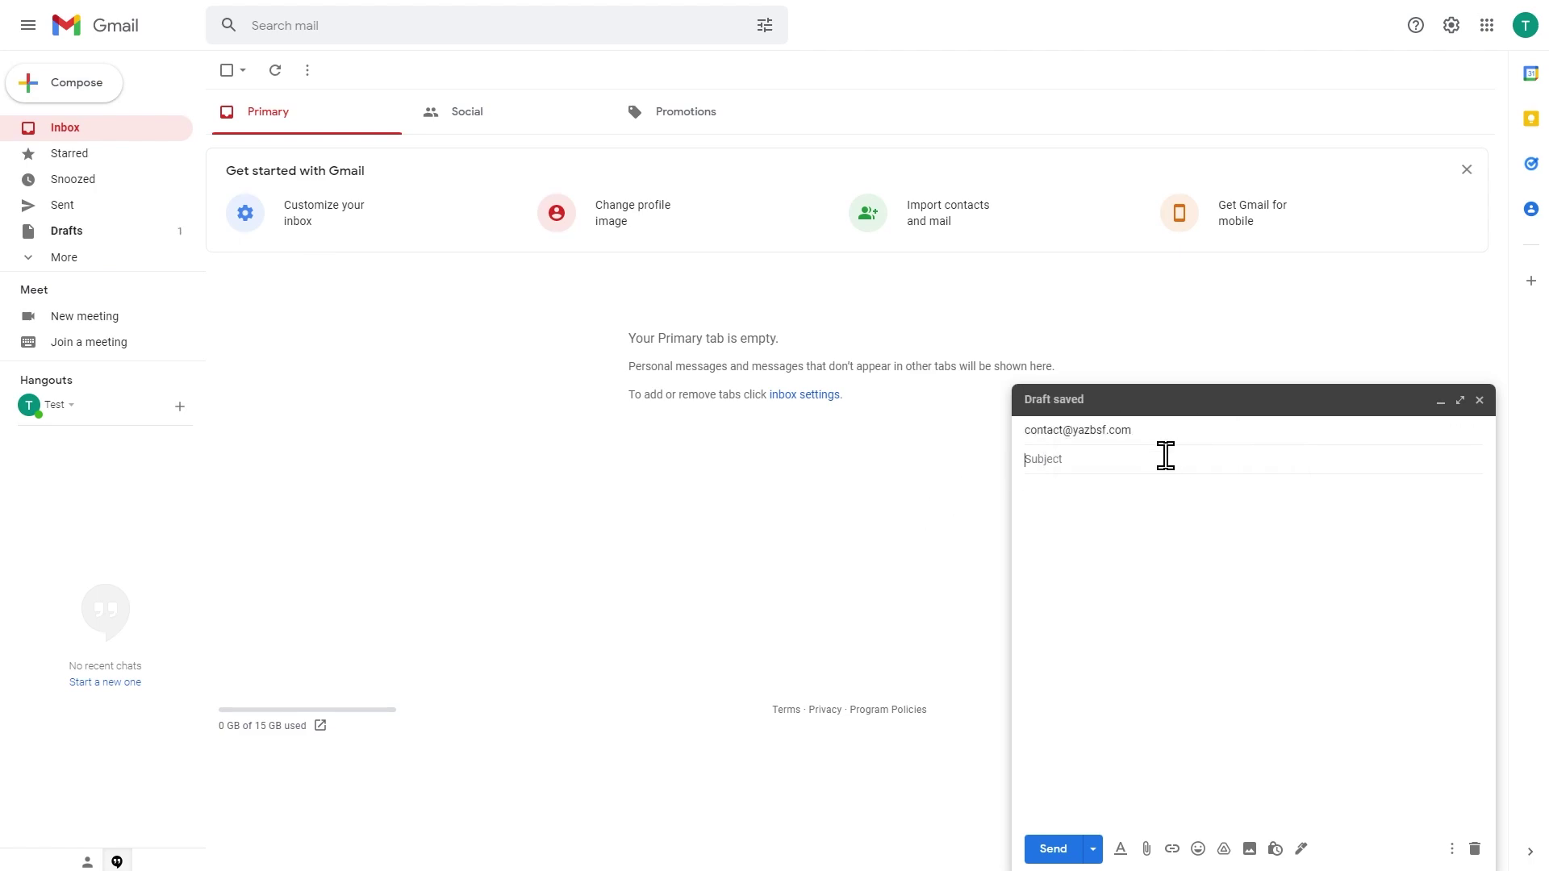
type("Hello")
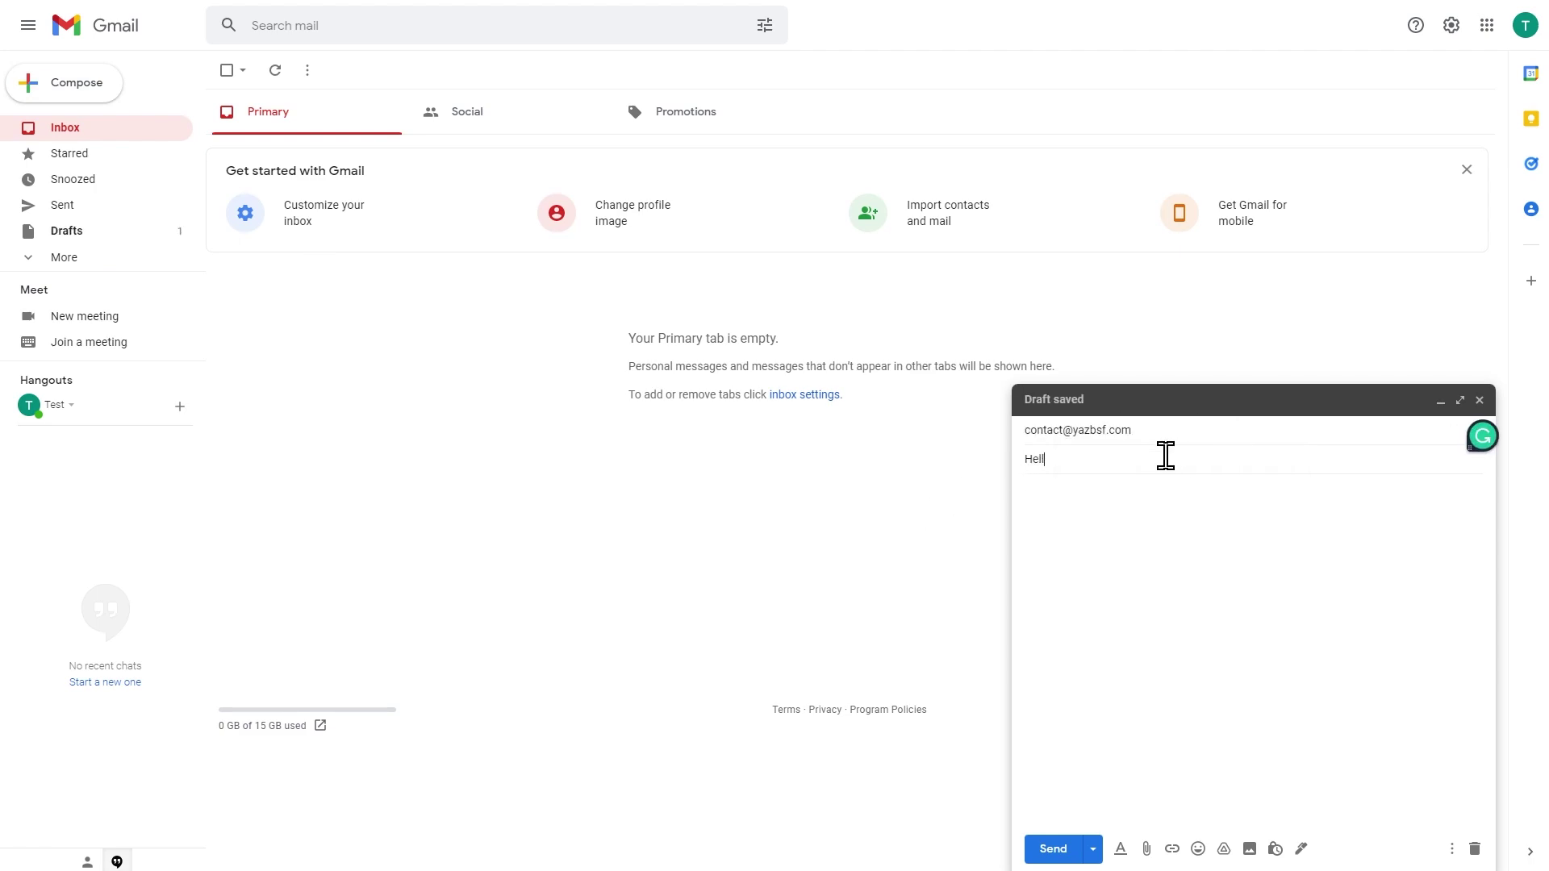
key("Tab")
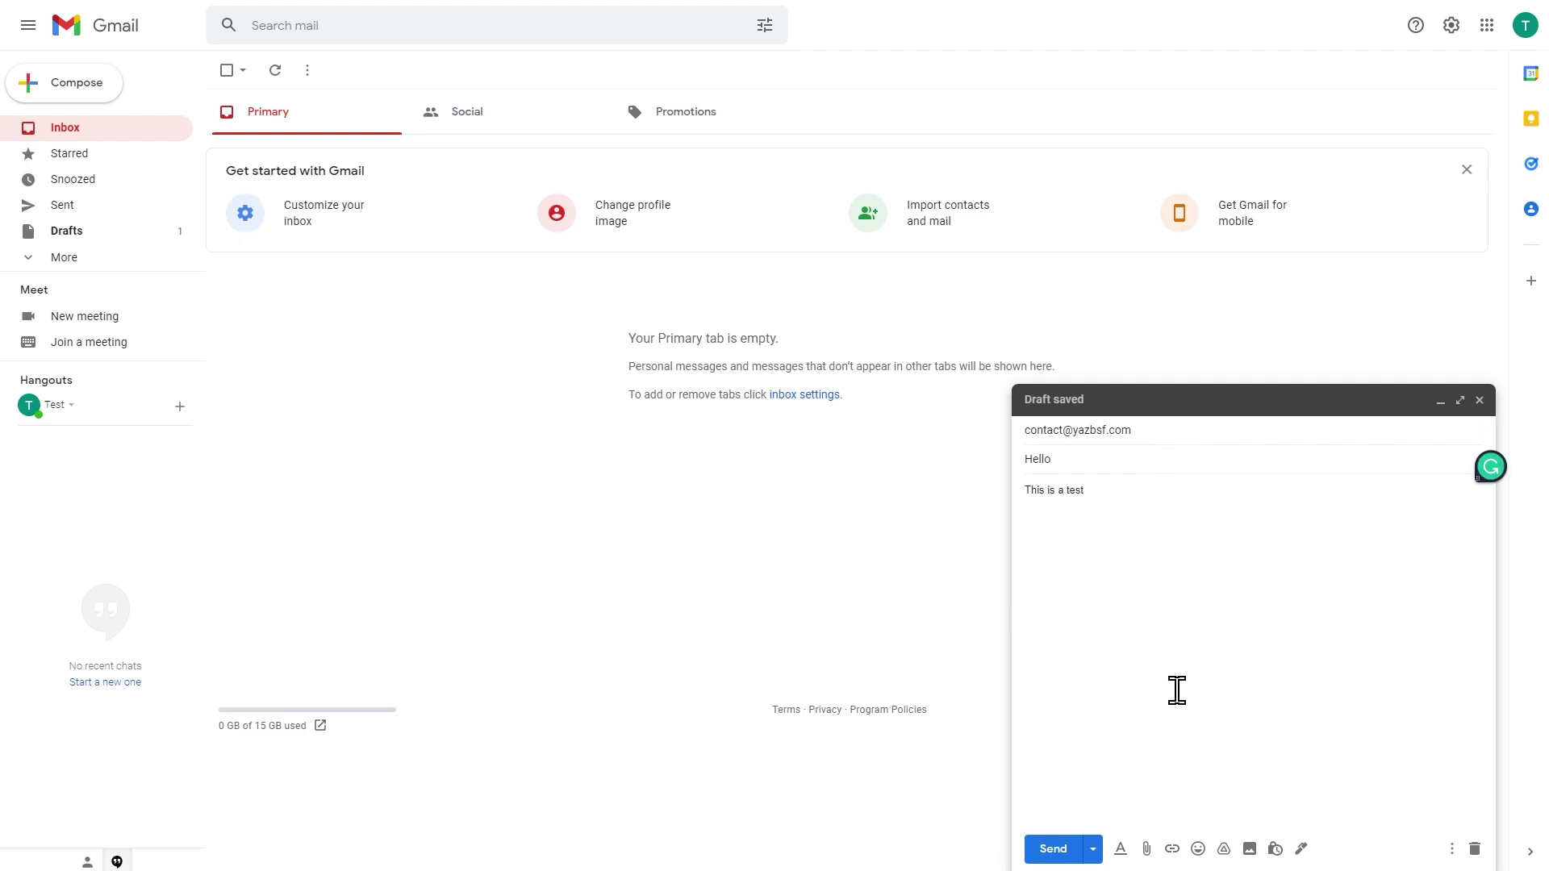
left_click(1051, 849)
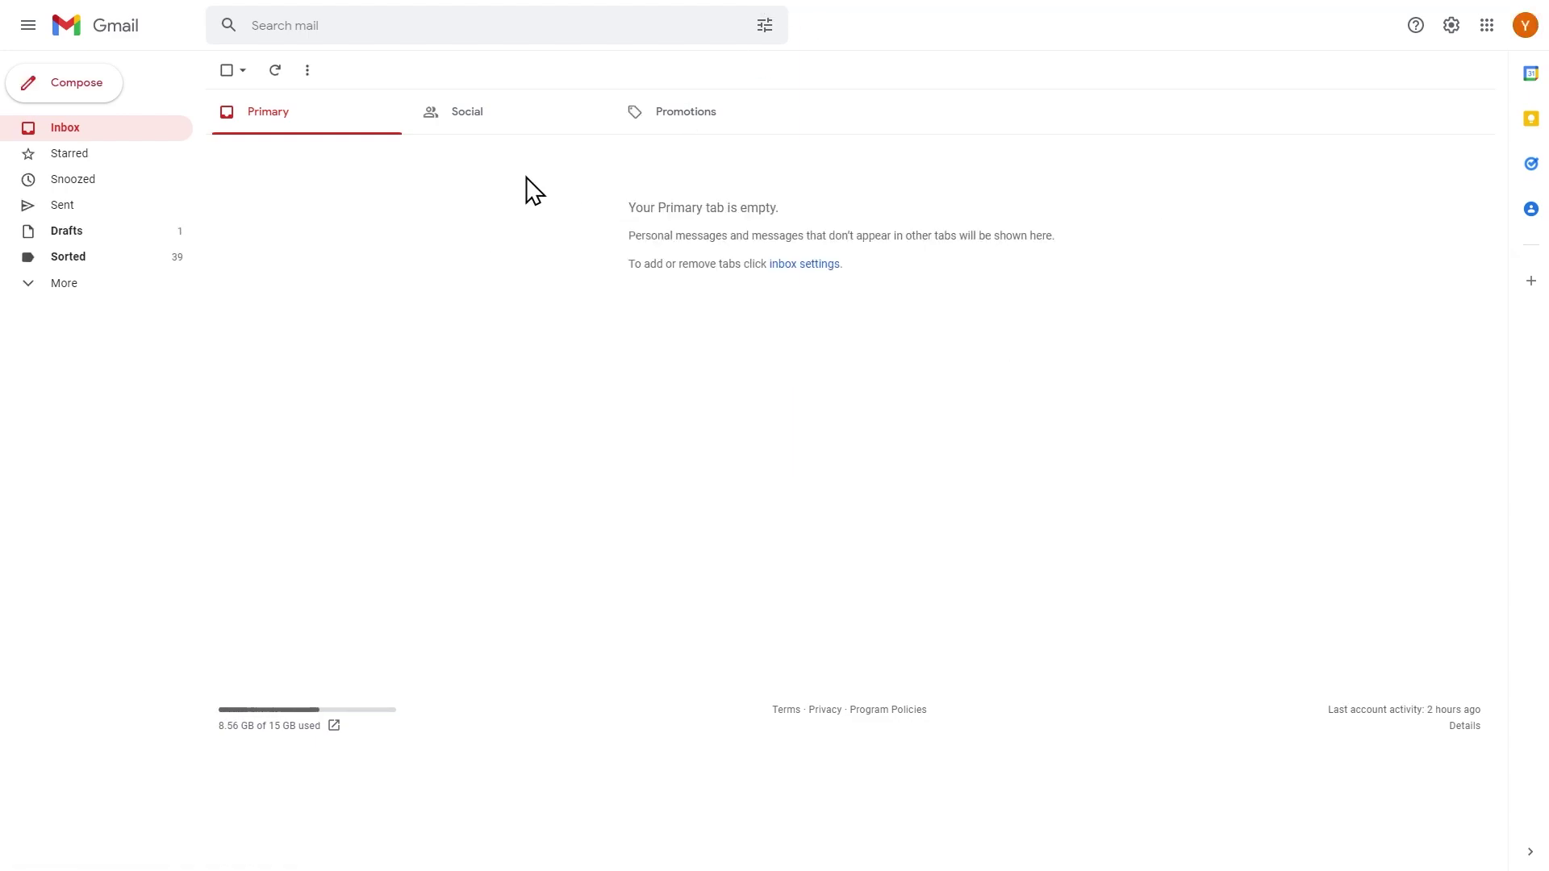
Reload Gmail and check which account's email address is signed in
left_click(71, 7)
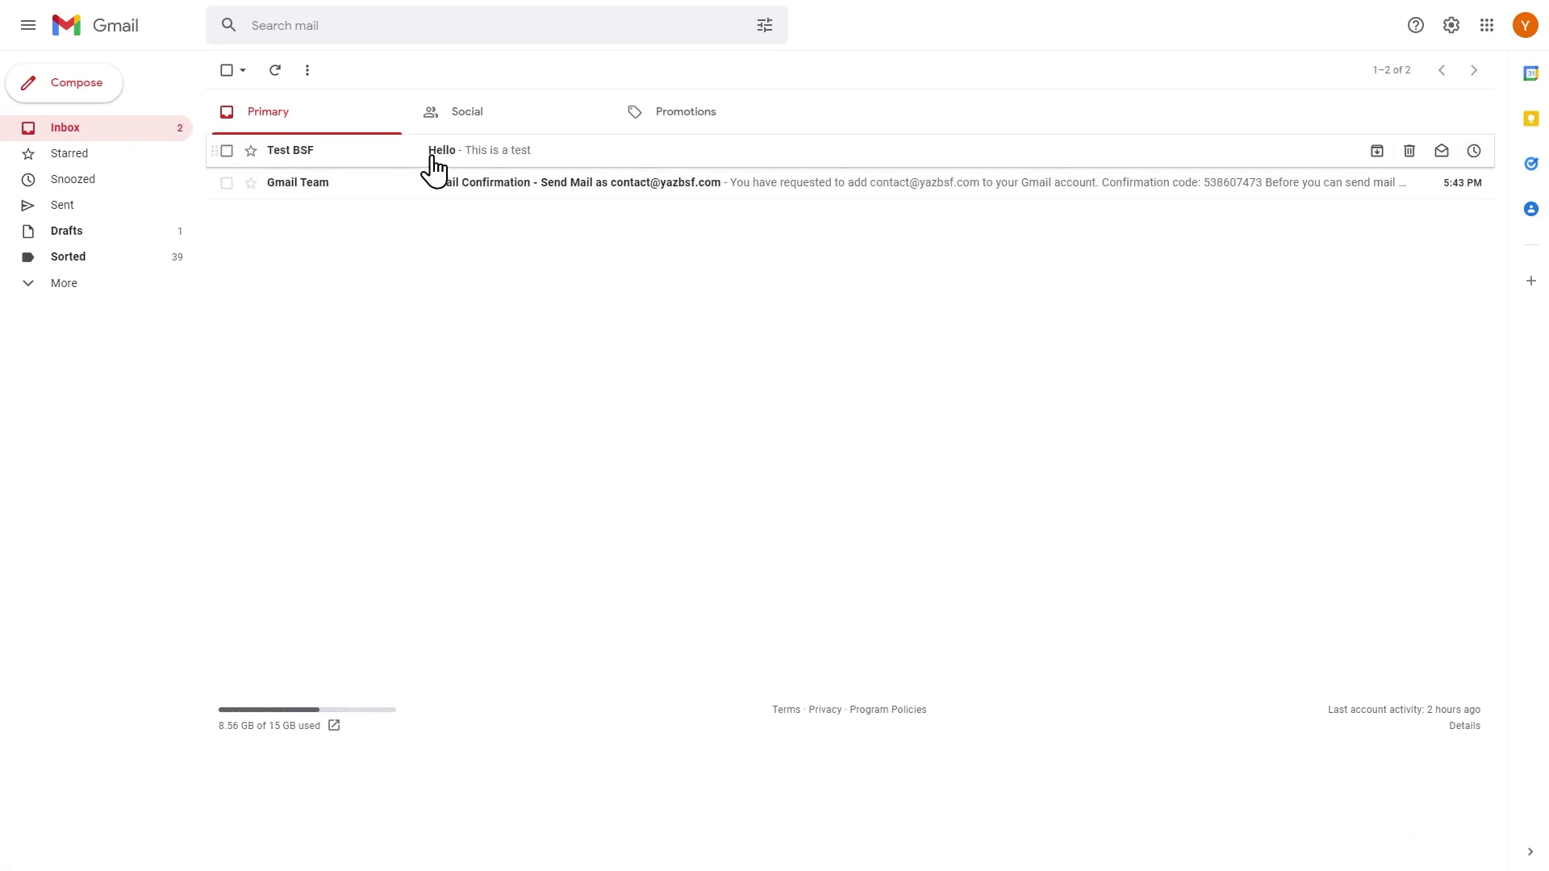
left_click(1526, 29)
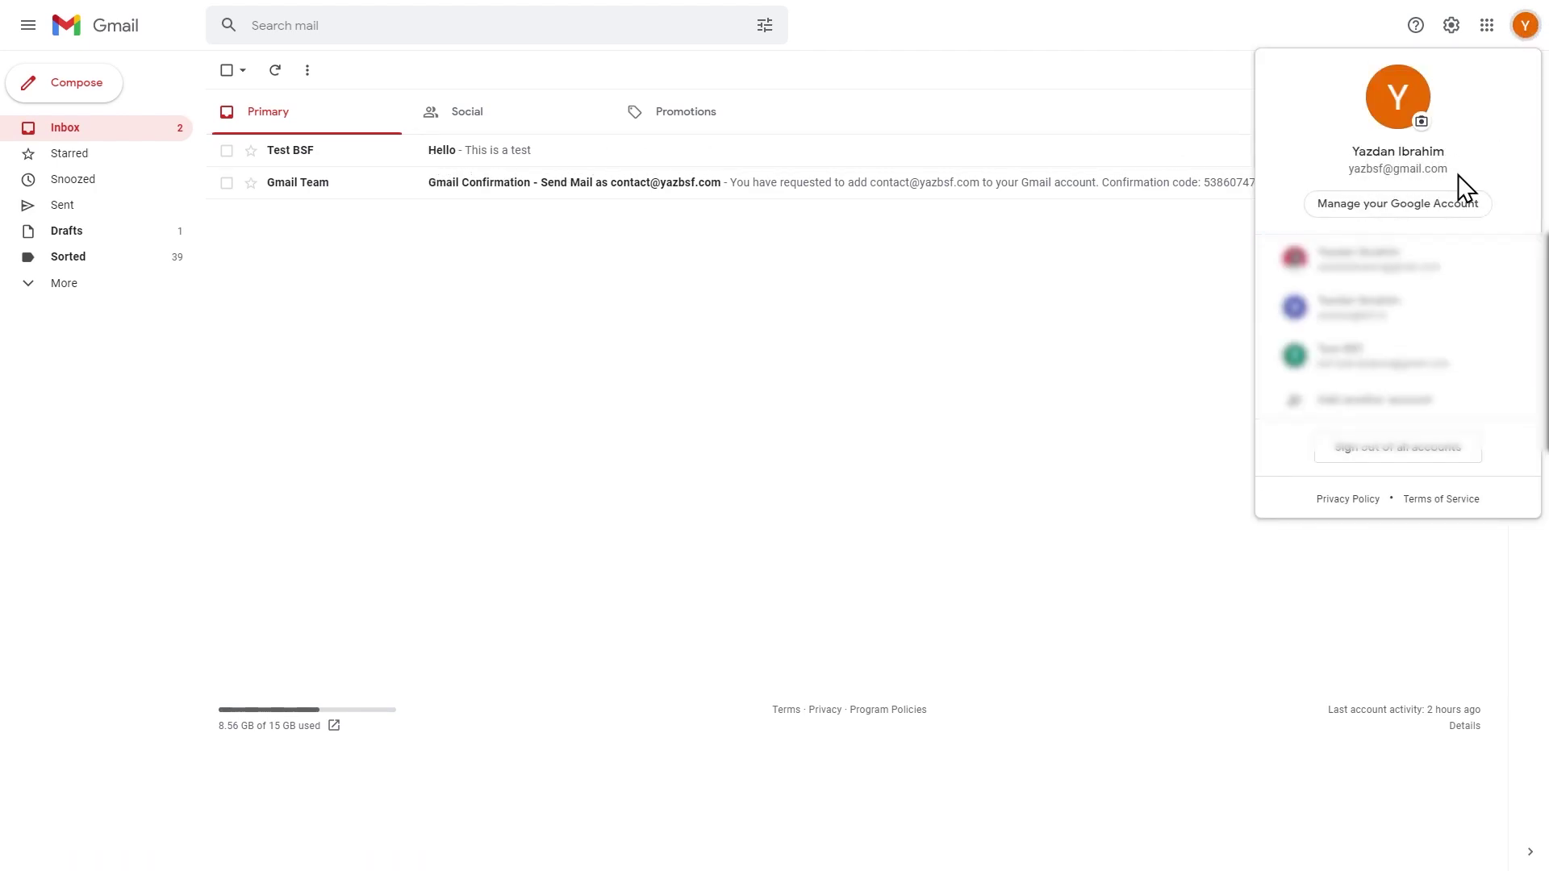
left_click_drag(1455, 175, 1363, 173)
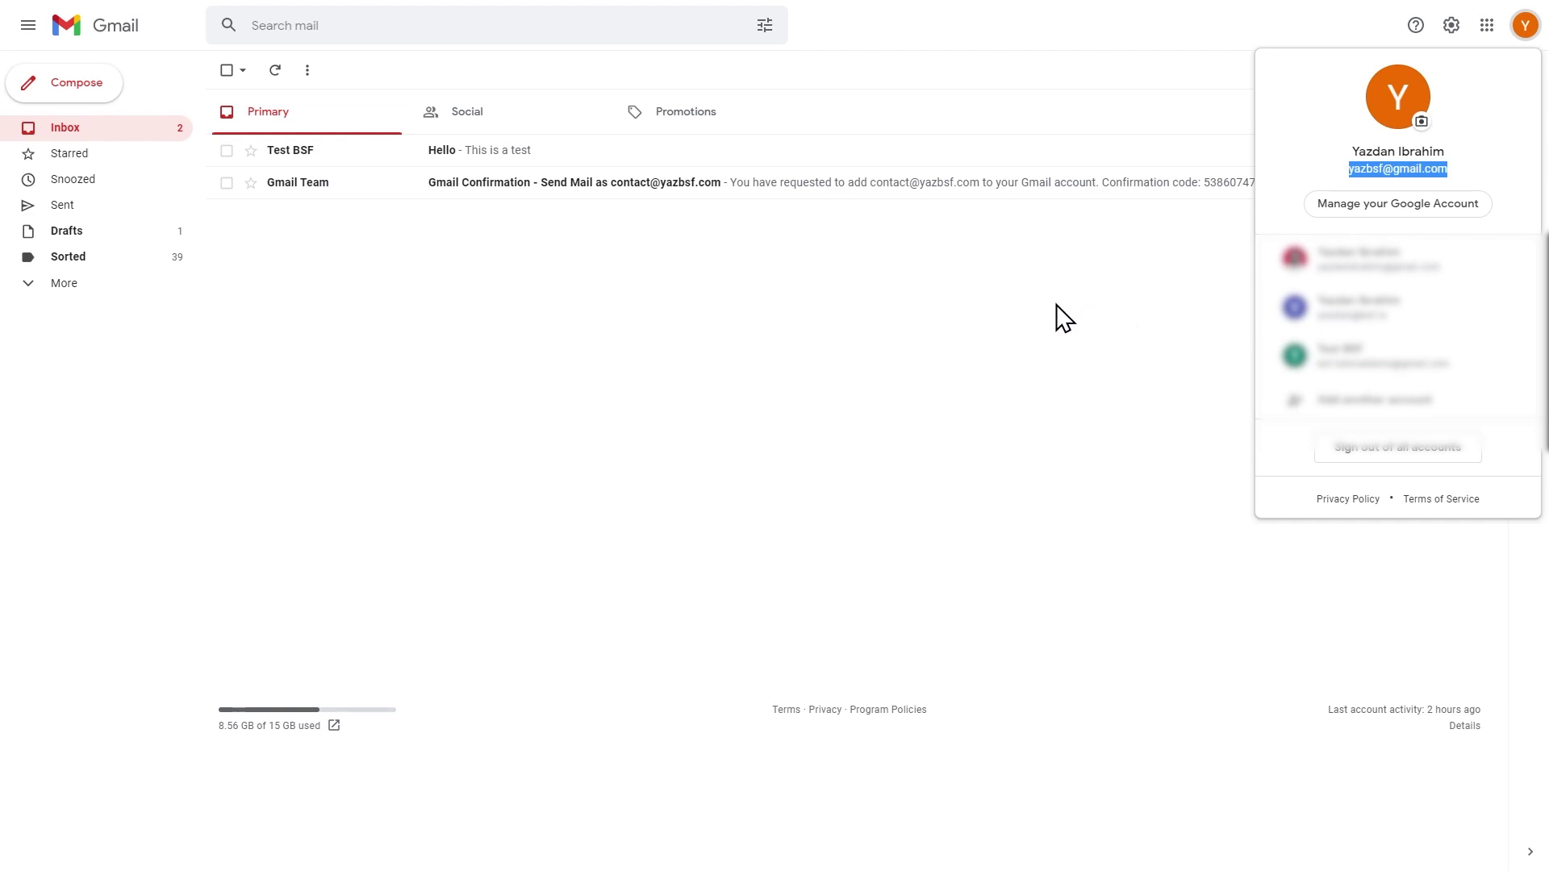
left_click(1028, 327)
Open the Hello email, confirm it was delivered to the contact address, and reset zoom
left_click(441, 153)
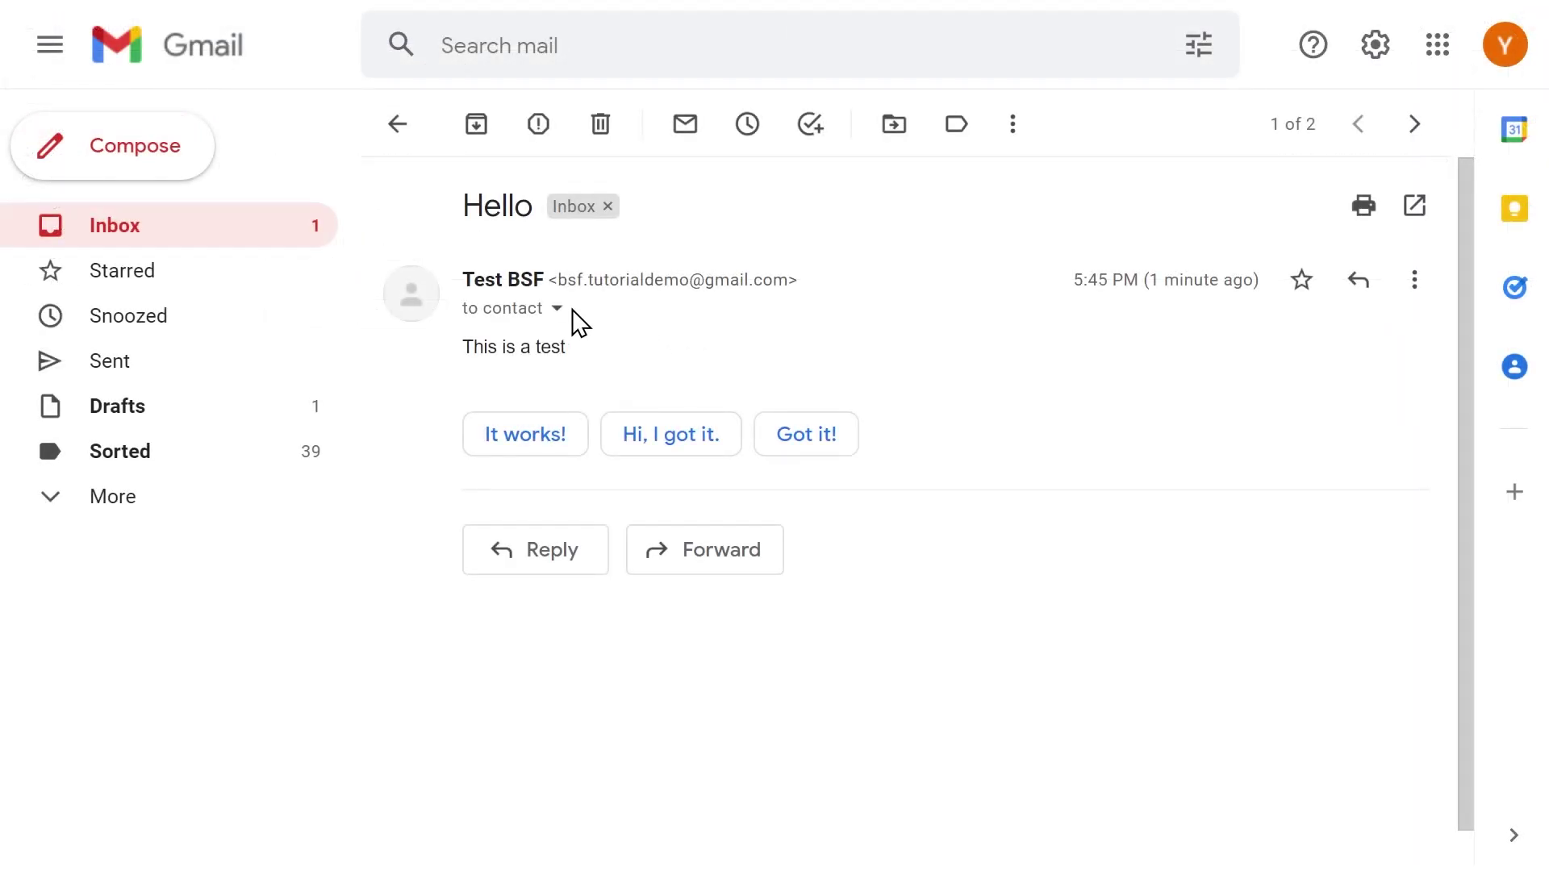
left_click(557, 308)
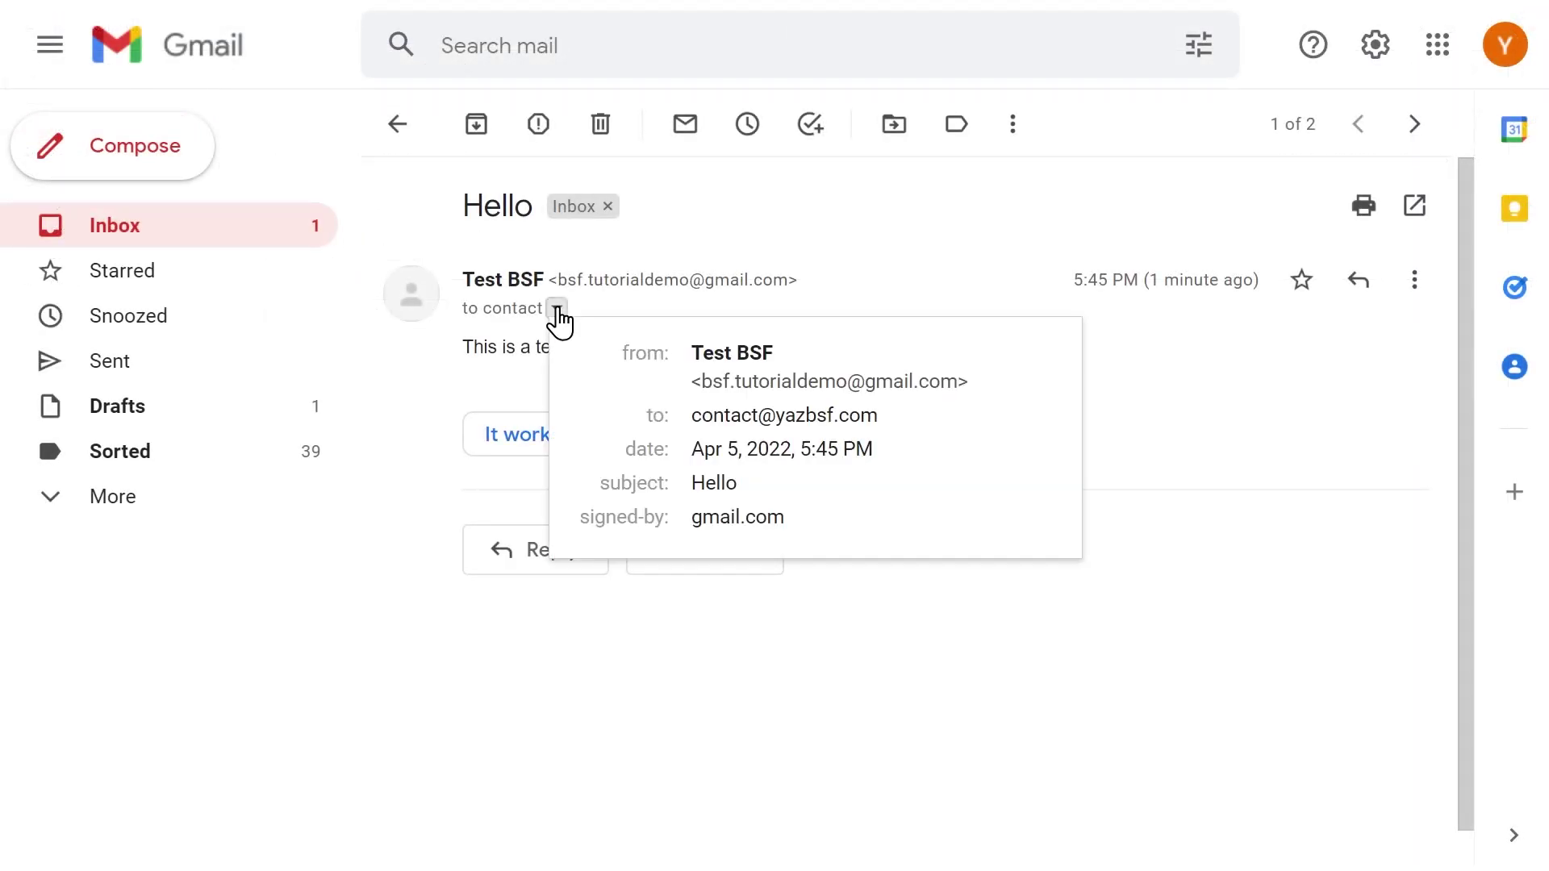
left_click_drag(886, 421, 688, 415)
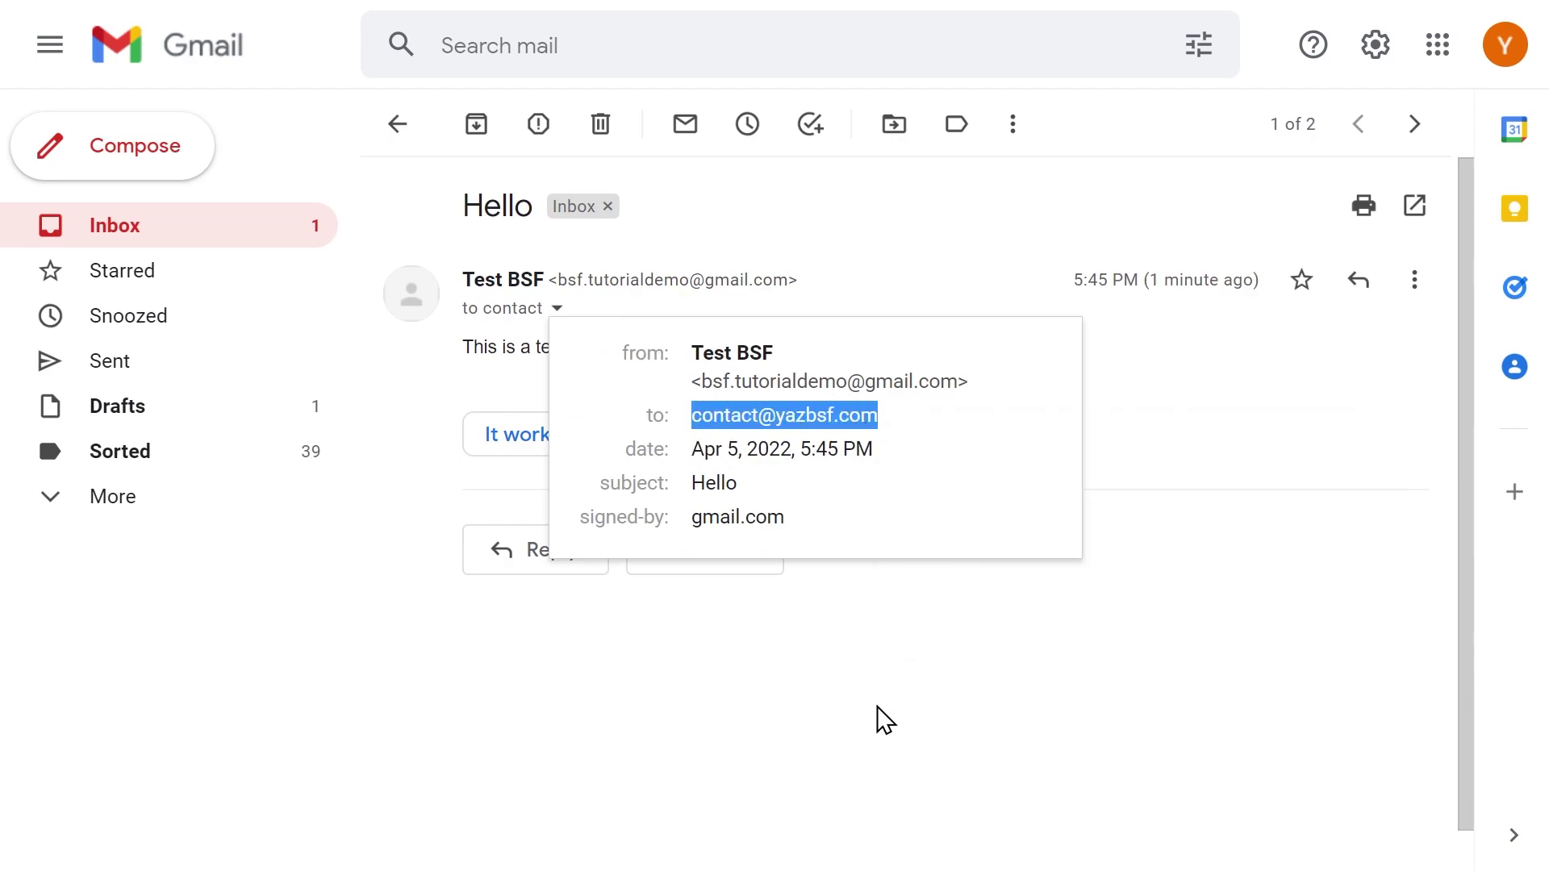
left_click(845, 703)
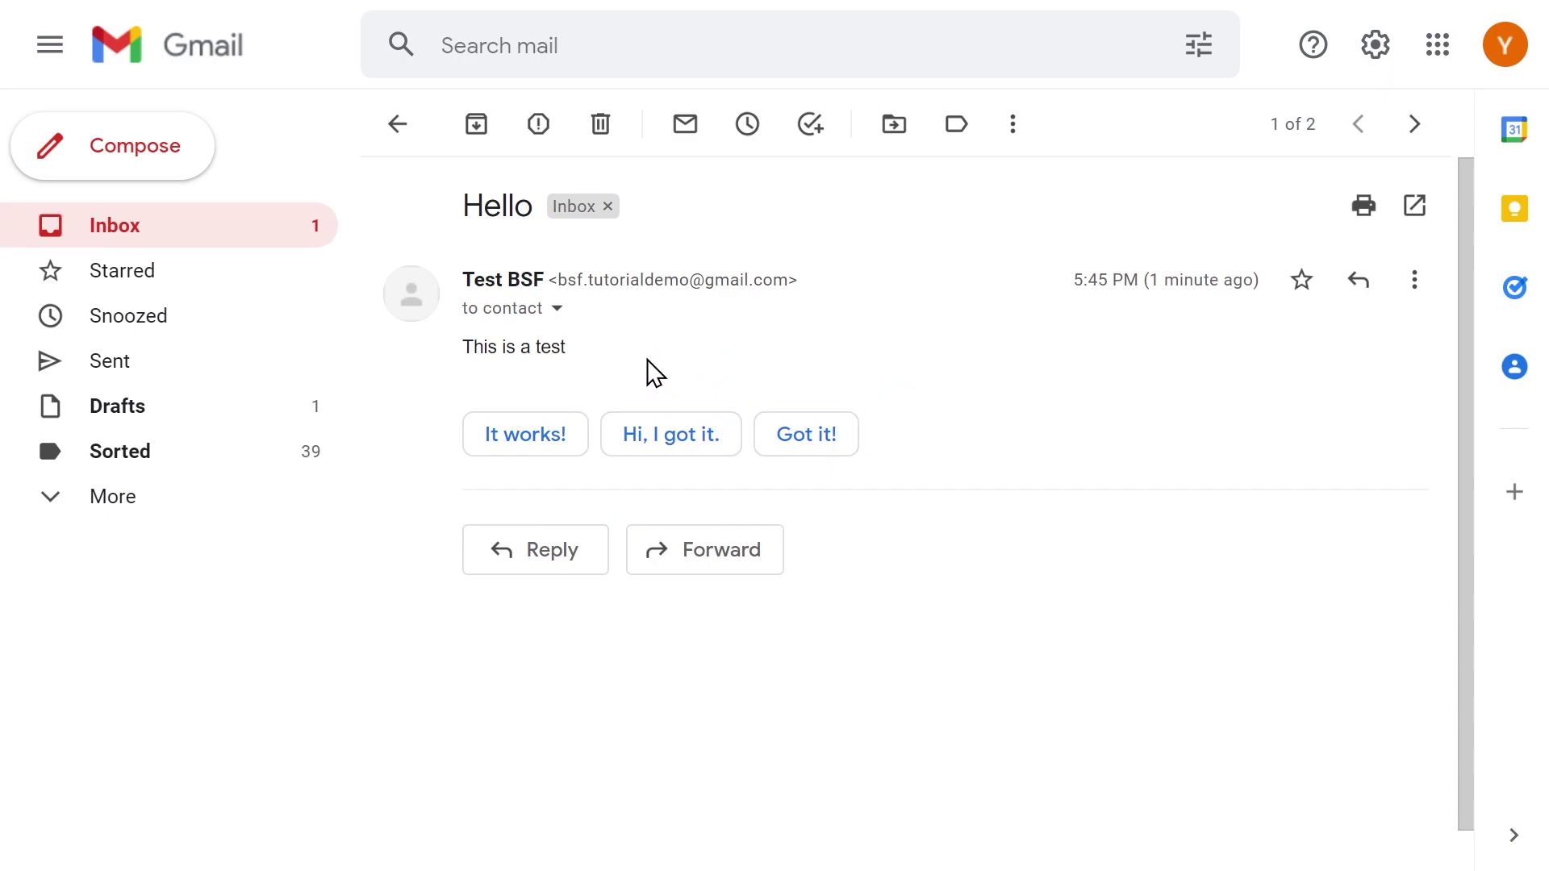
key("ctrl+minus")
key("ctrl+minus")
key("ctrl+minus")
key("ctrl+minus")
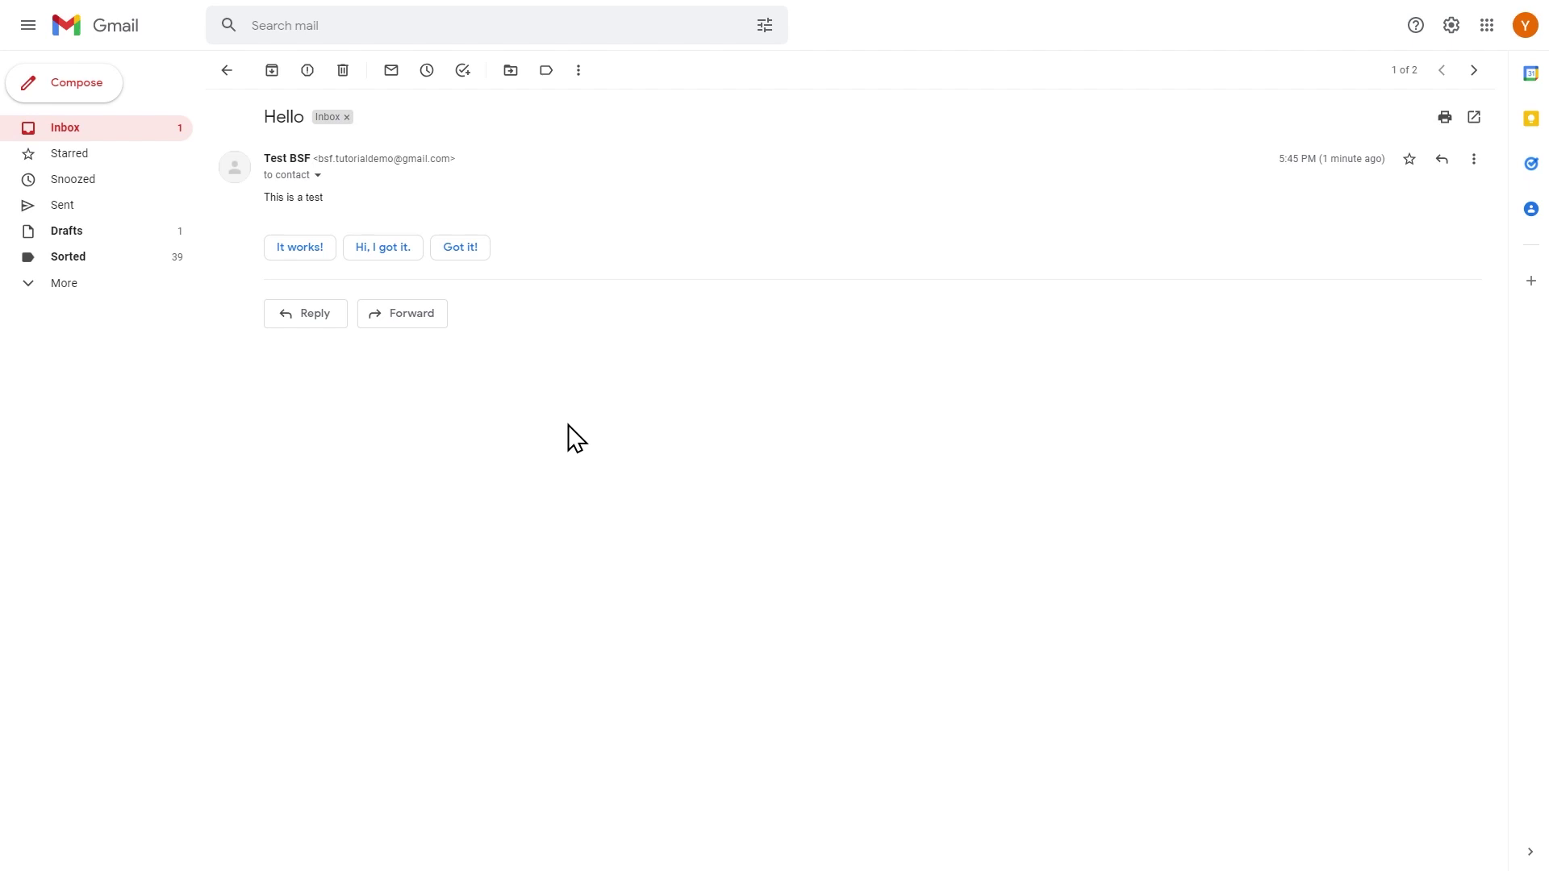
Start a new email sent from the domain contact address
left_click(85, 98)
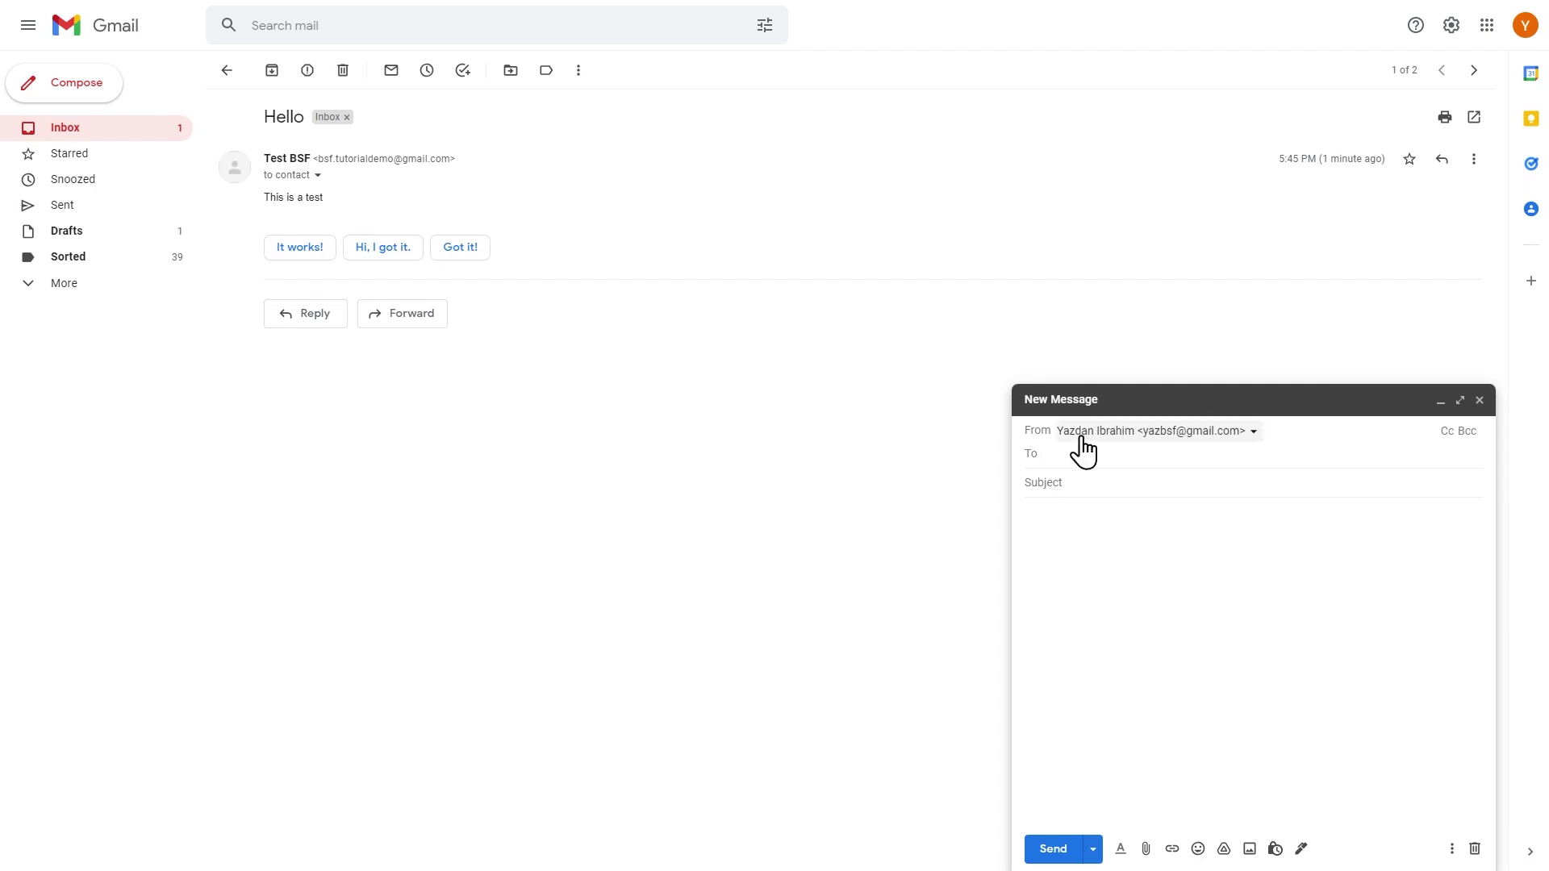
left_click(1255, 436)
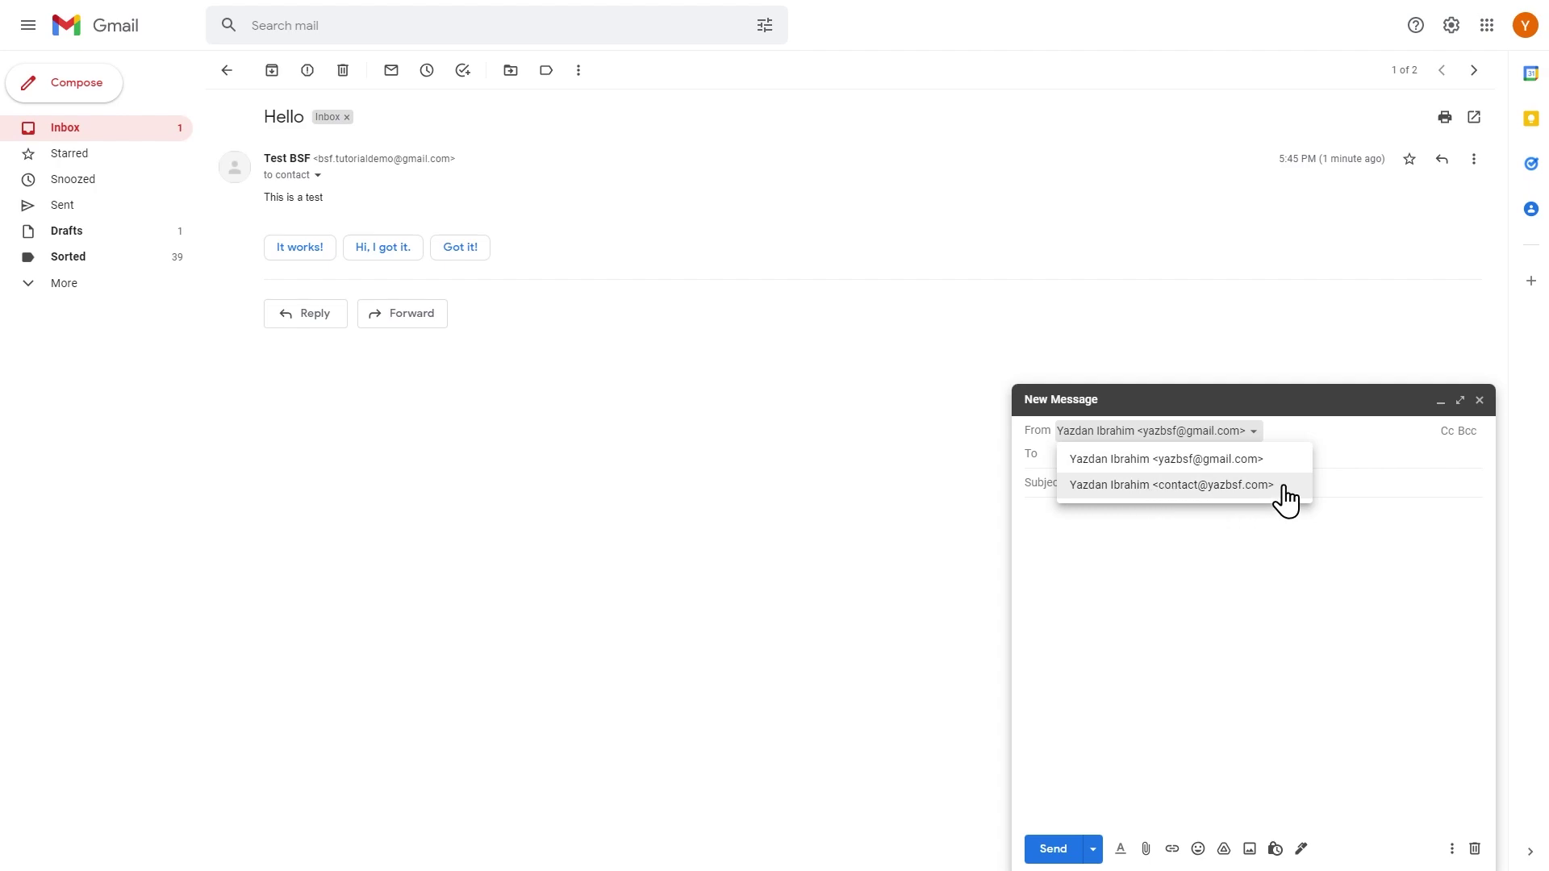
left_click(1094, 486)
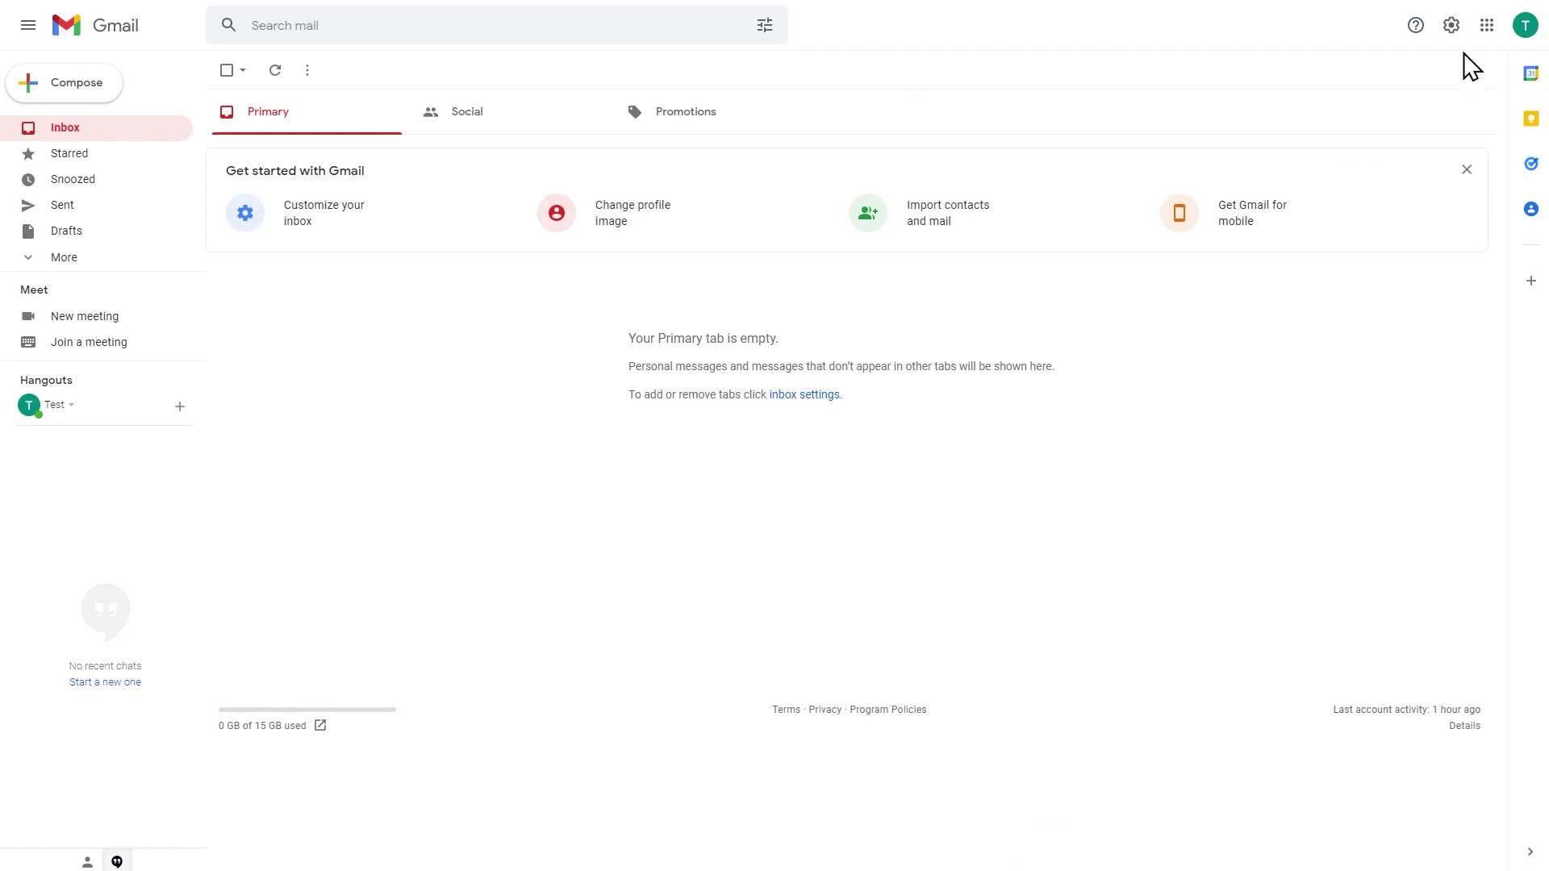
Copy the test account's email address and paste it as the recipient
left_click(1525, 30)
left_click_drag(1480, 168, 1321, 171)
key("ctrl+c")
right_click(1372, 196)
left_click(1389, 185)
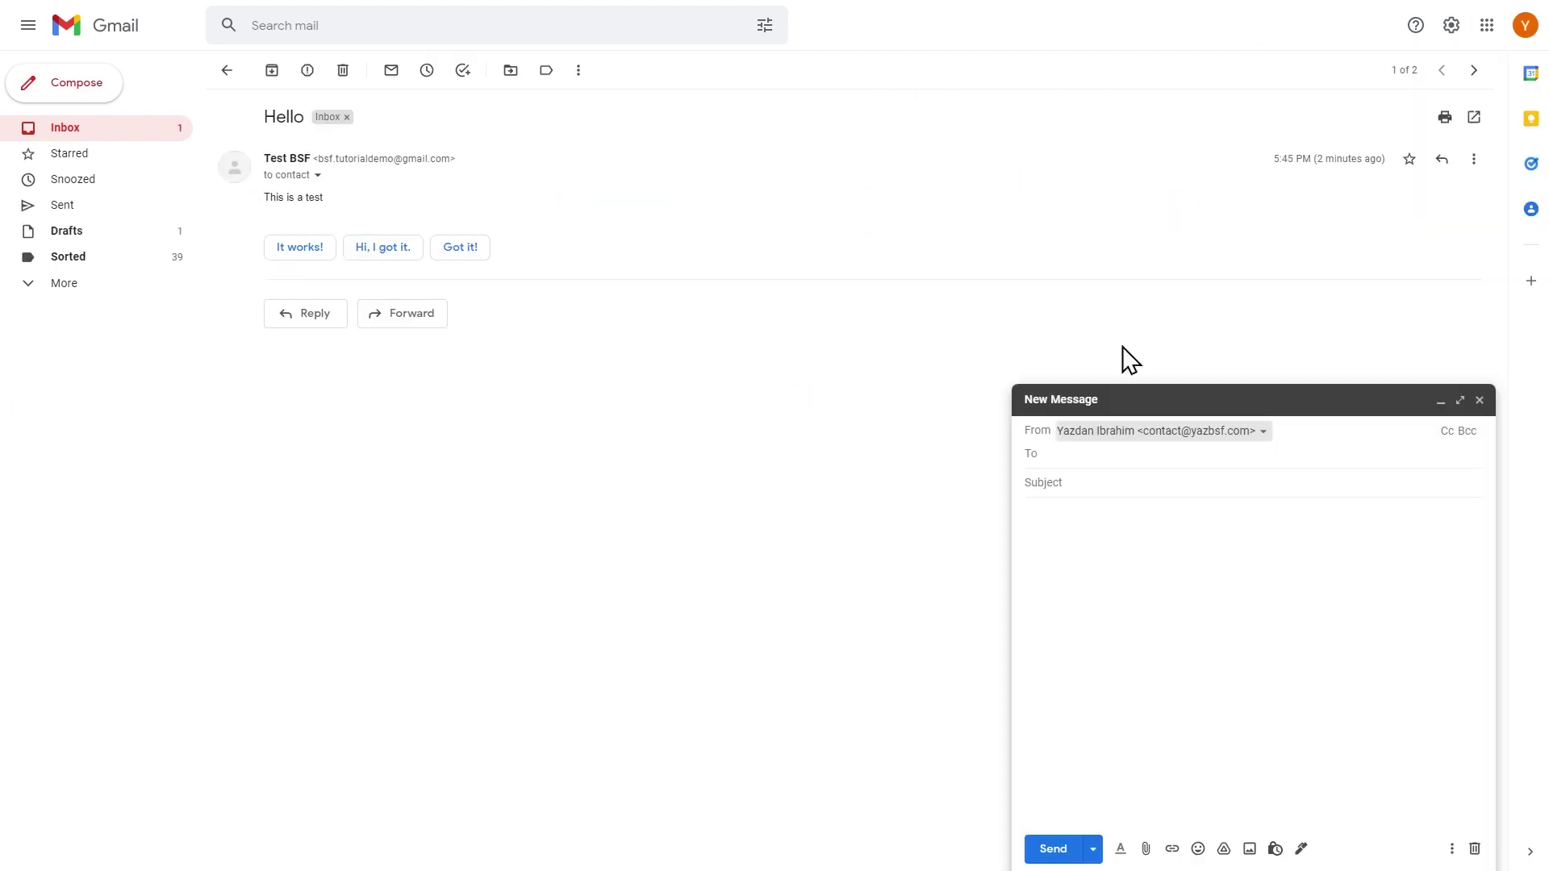
key("ctrl+v")
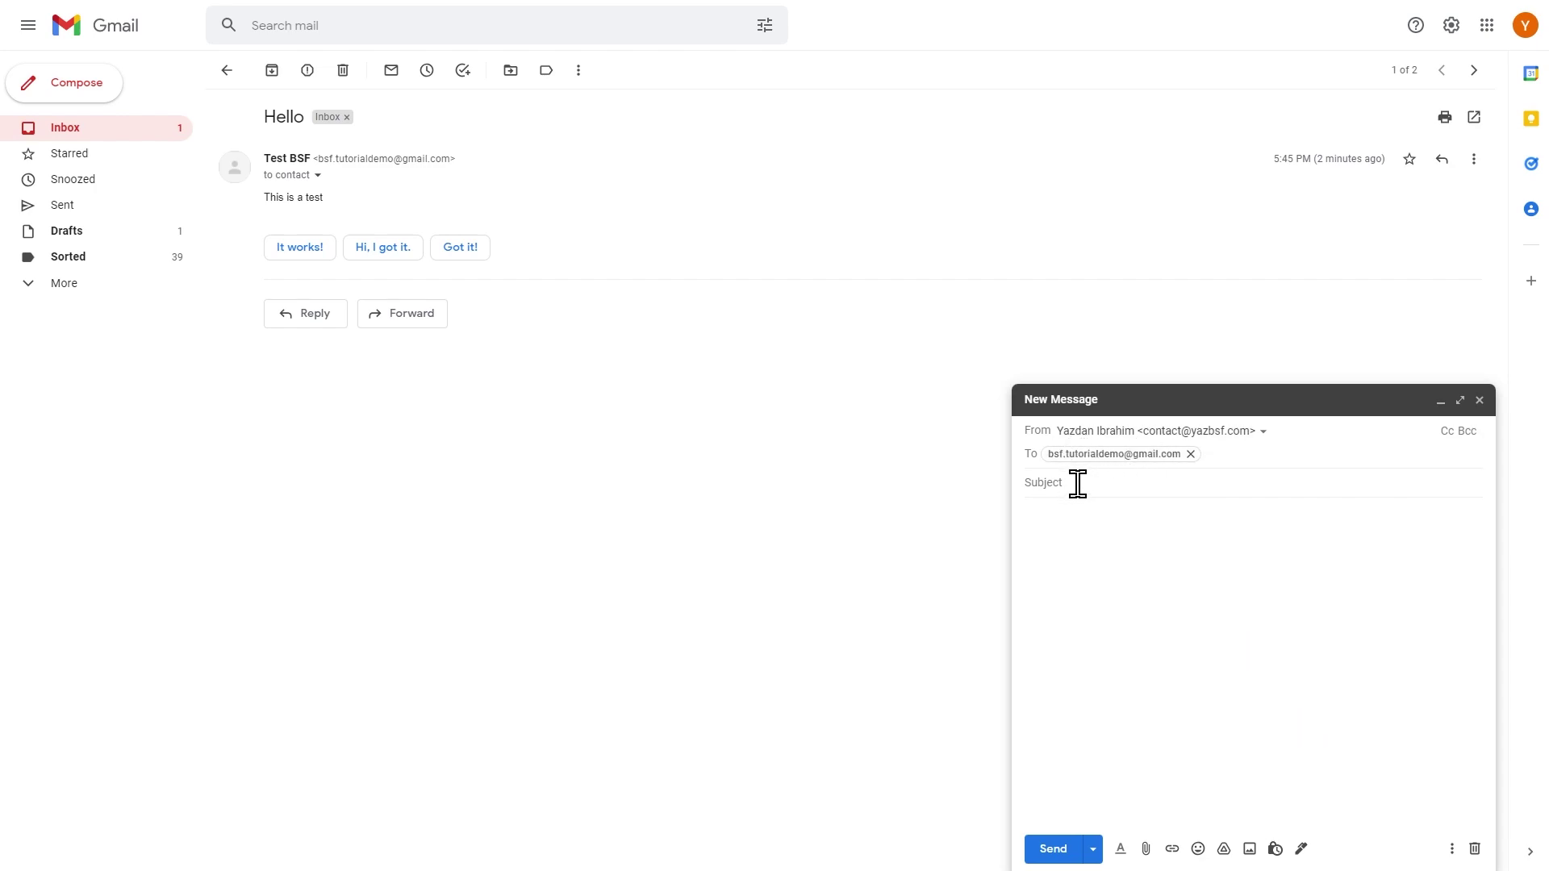
Give the email the subject 'Hello V2', check From and To, and send it
left_click(1113, 483)
type("Hello V@")
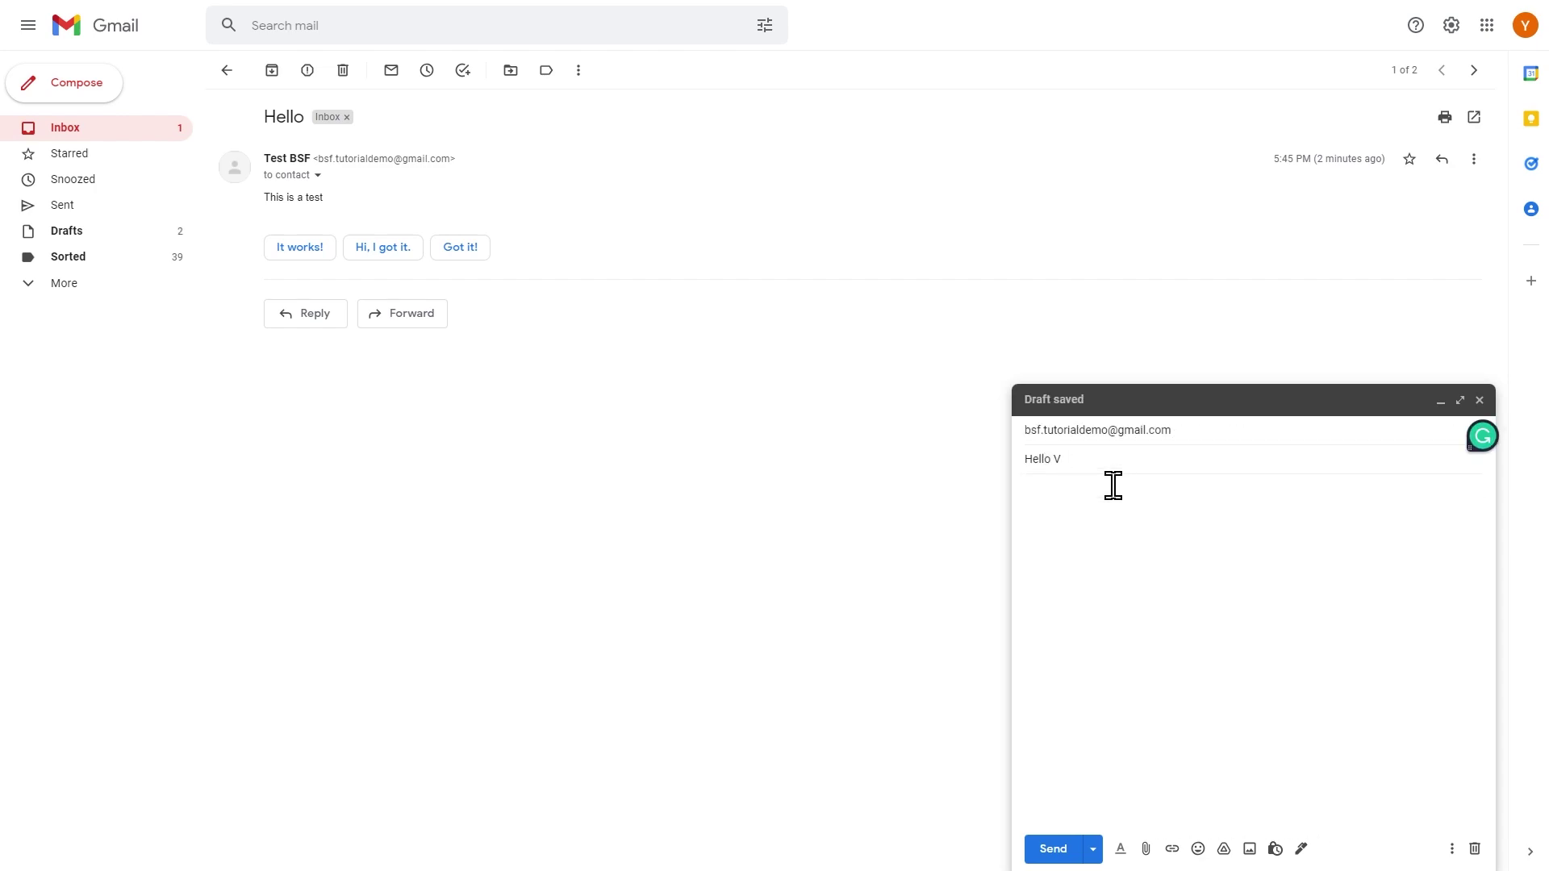
left_click(1100, 508)
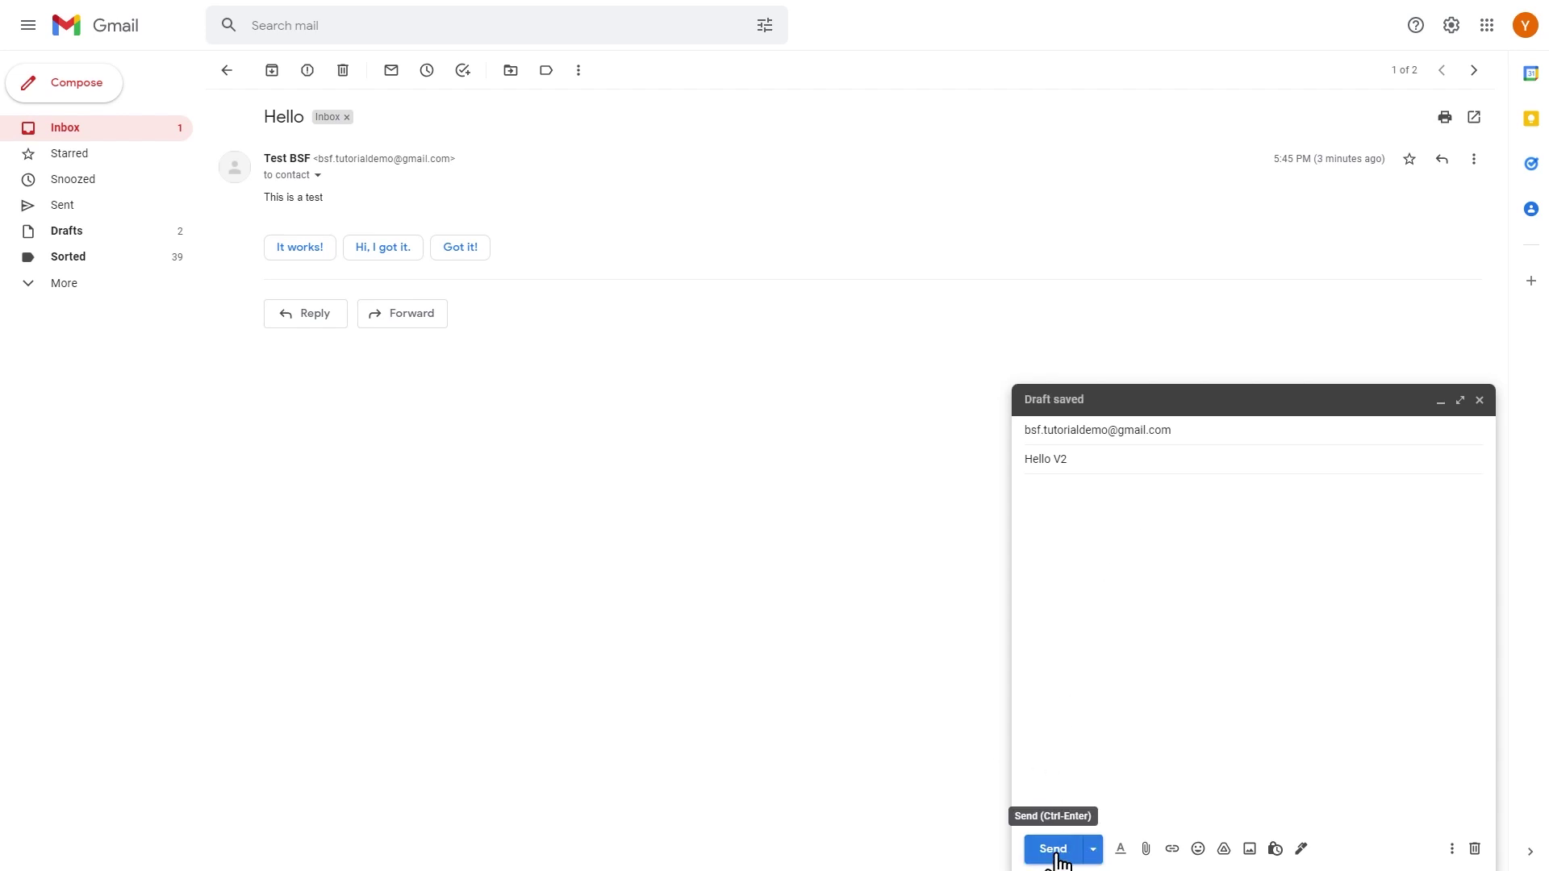
left_click(1130, 434)
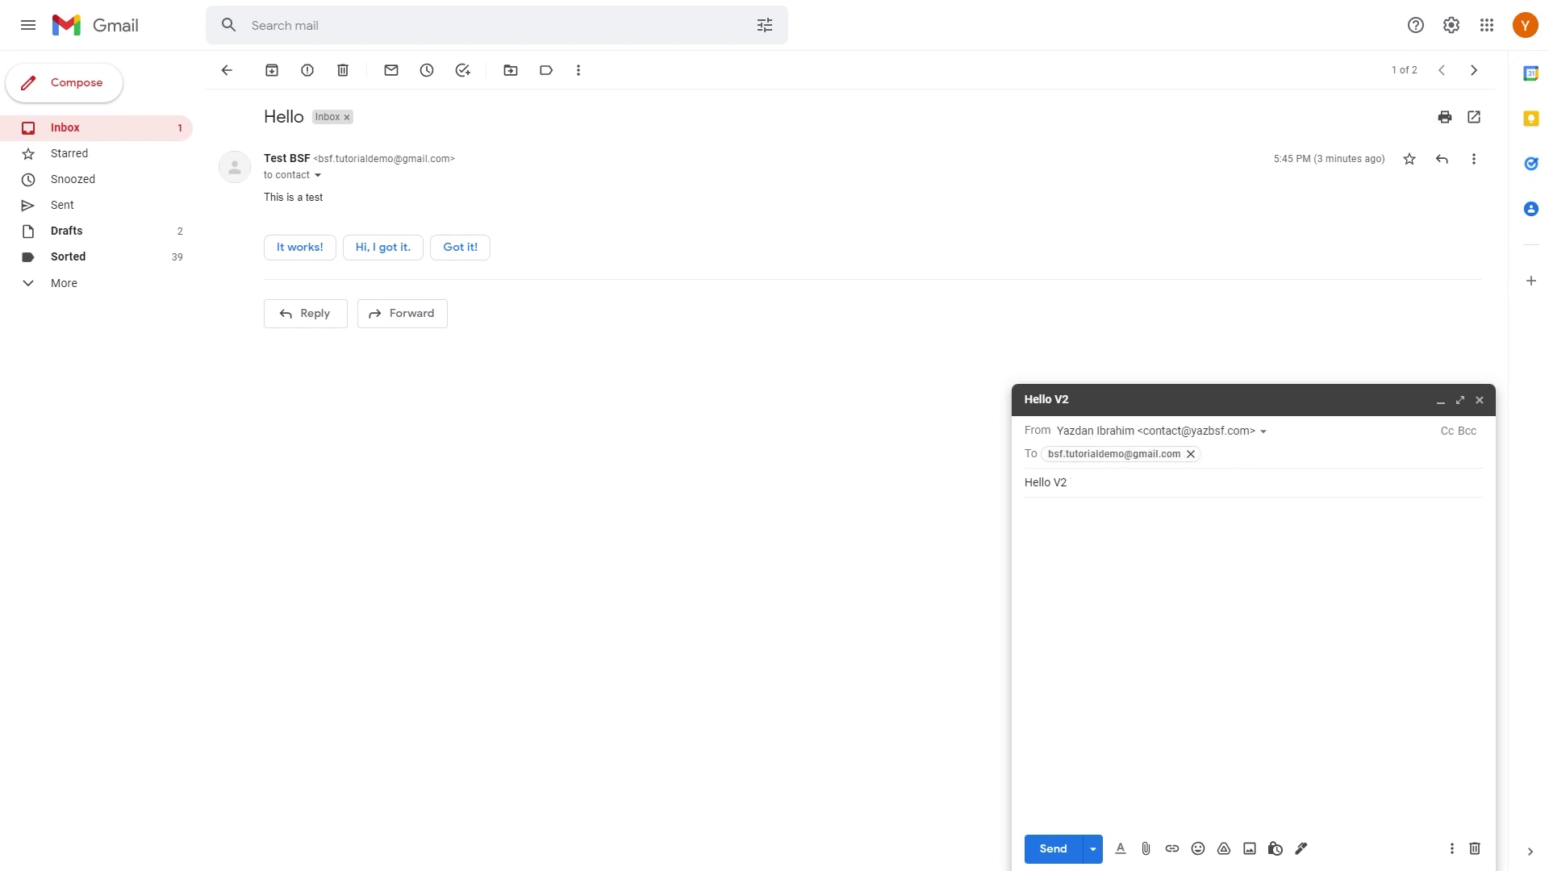
left_click(1052, 848)
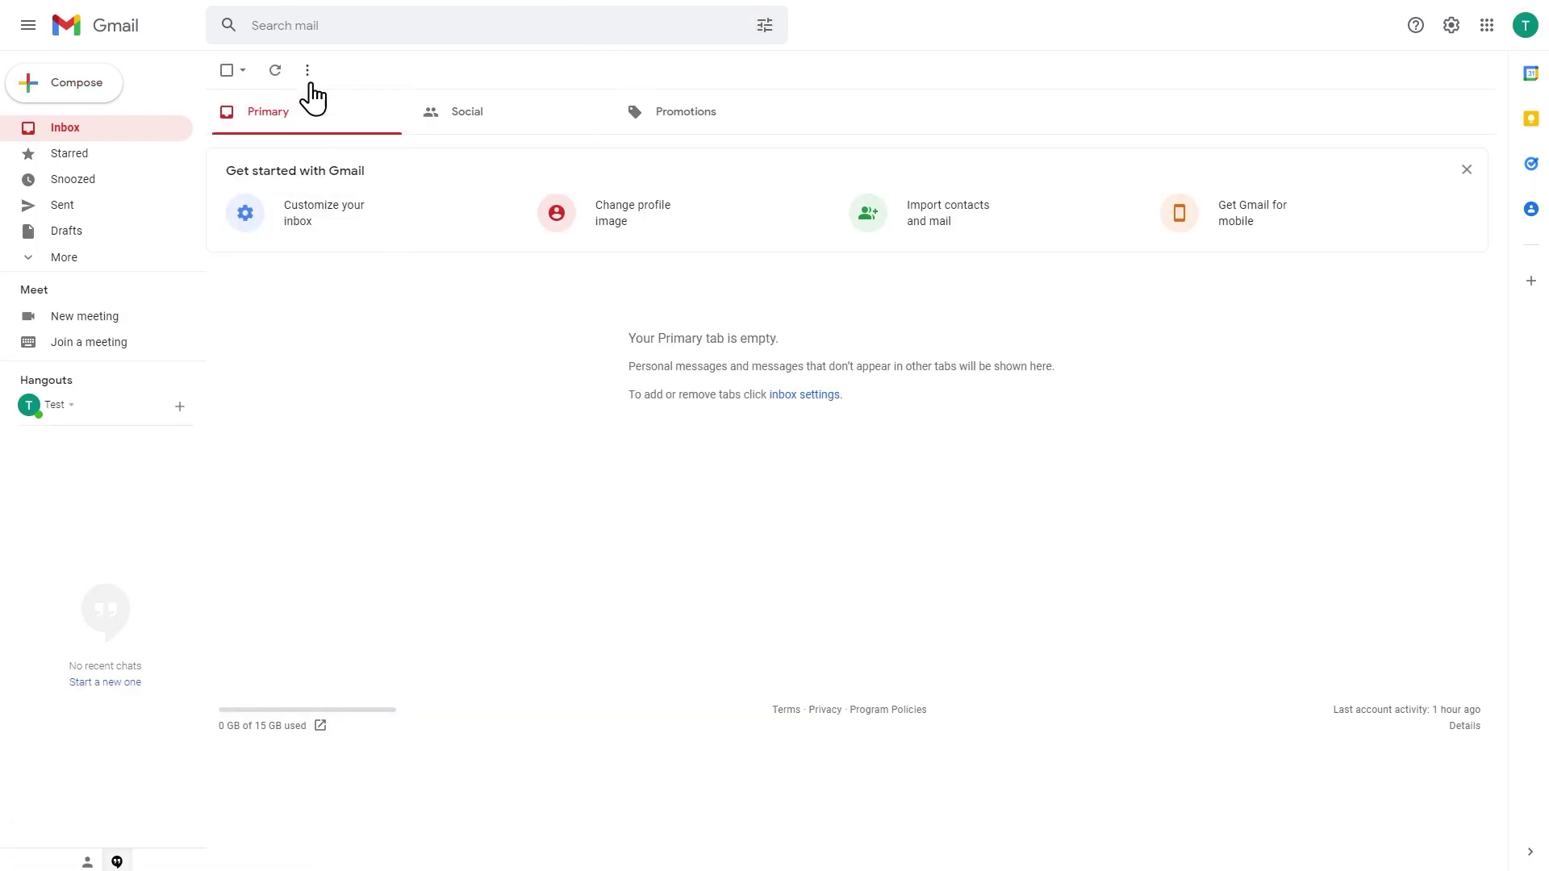
Refresh the test inbox, open Hello V2, and confirm its sender is the contact address
left_click(275, 71)
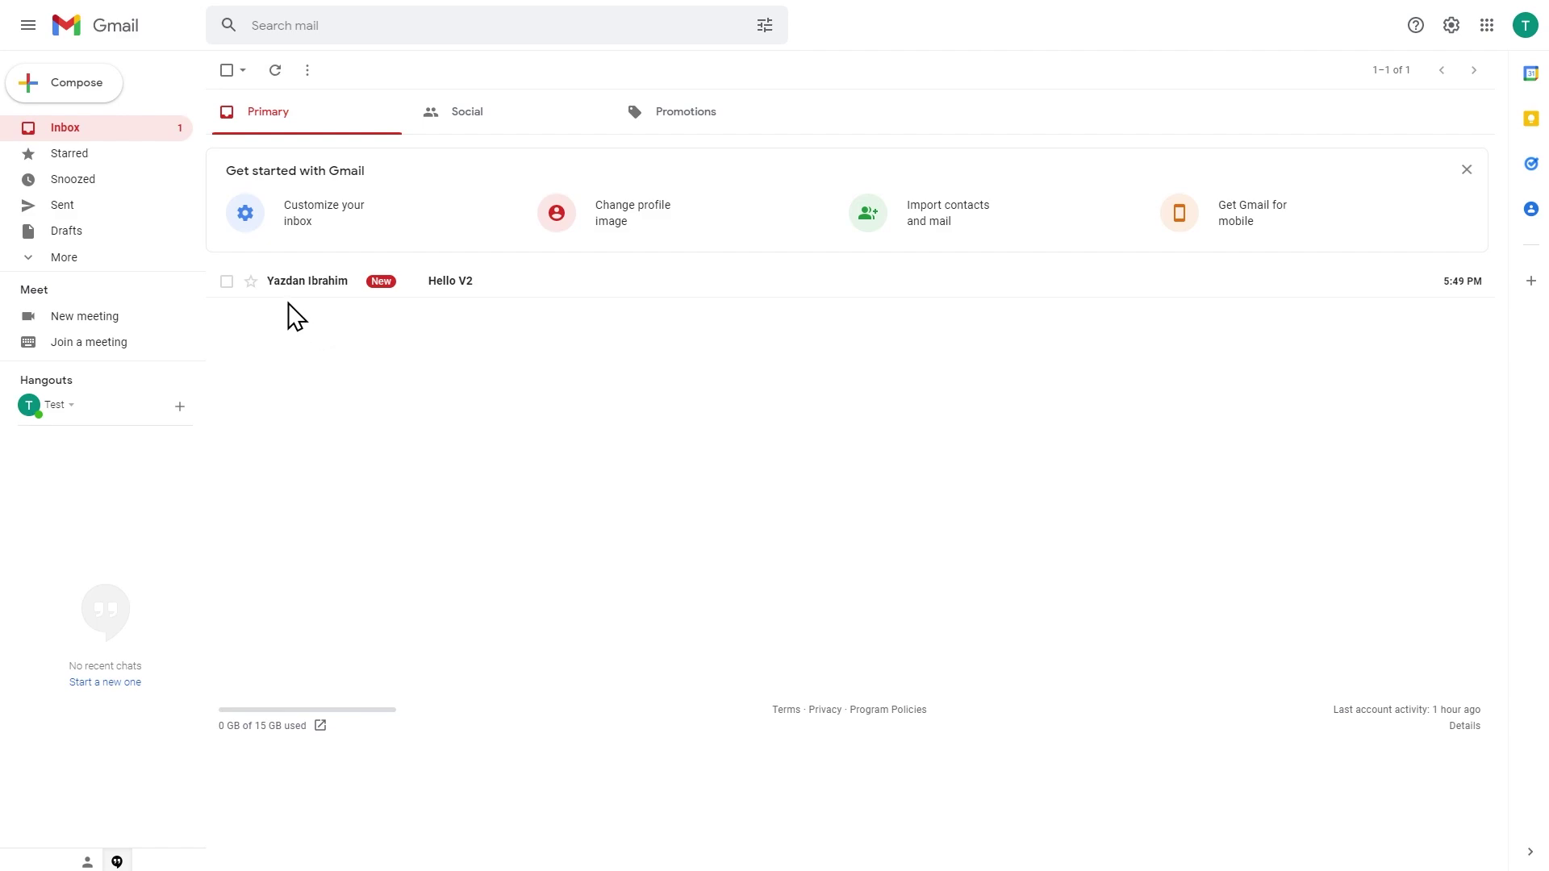
left_click(332, 282)
left_click(296, 176)
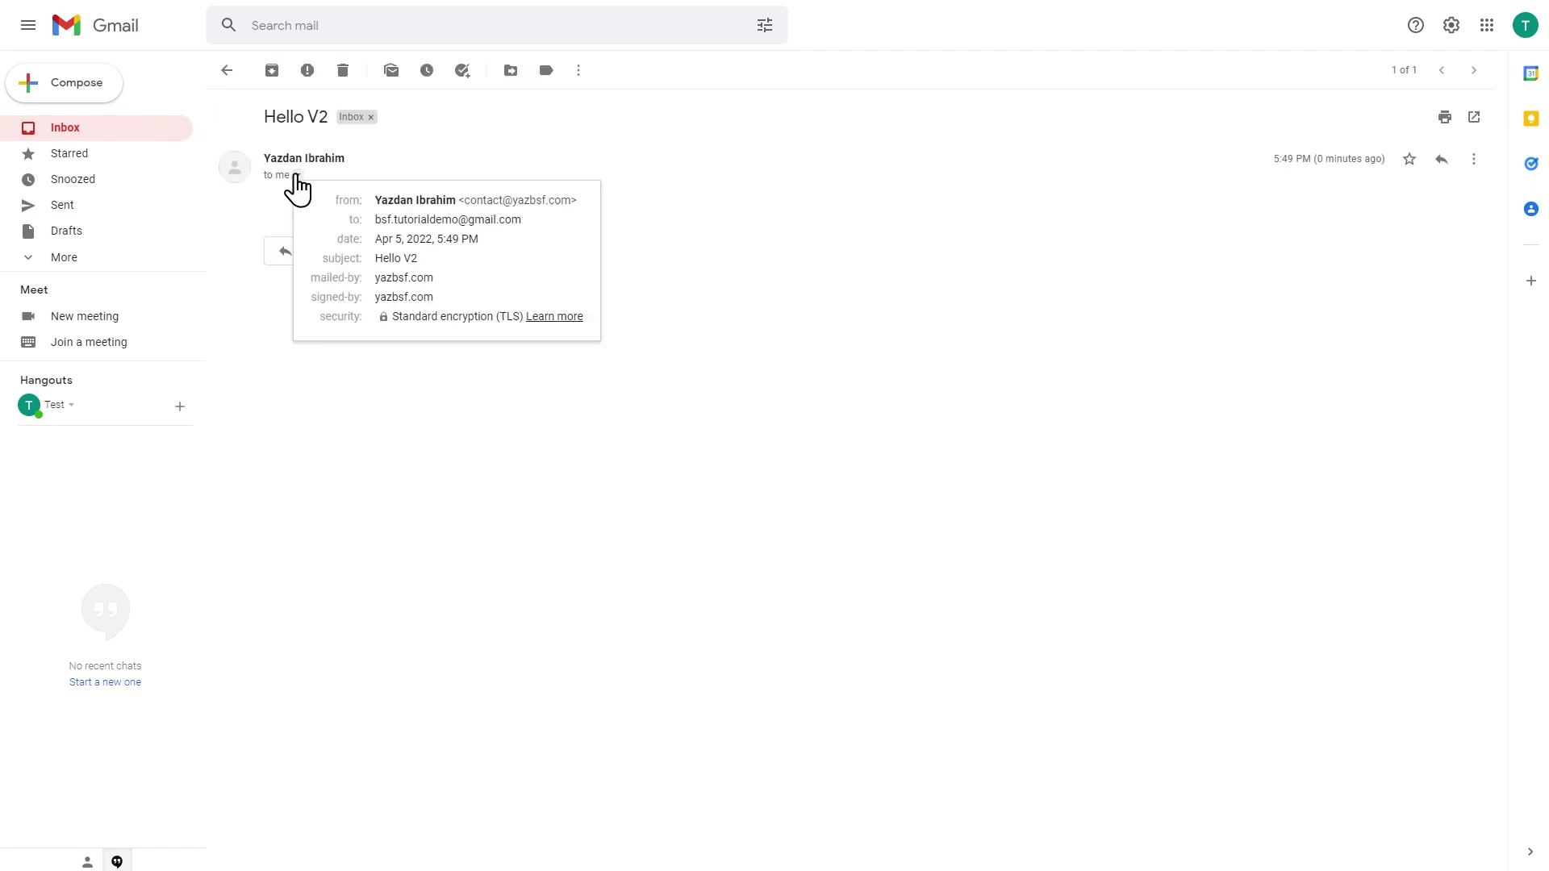
left_click_drag(459, 201, 508, 201)
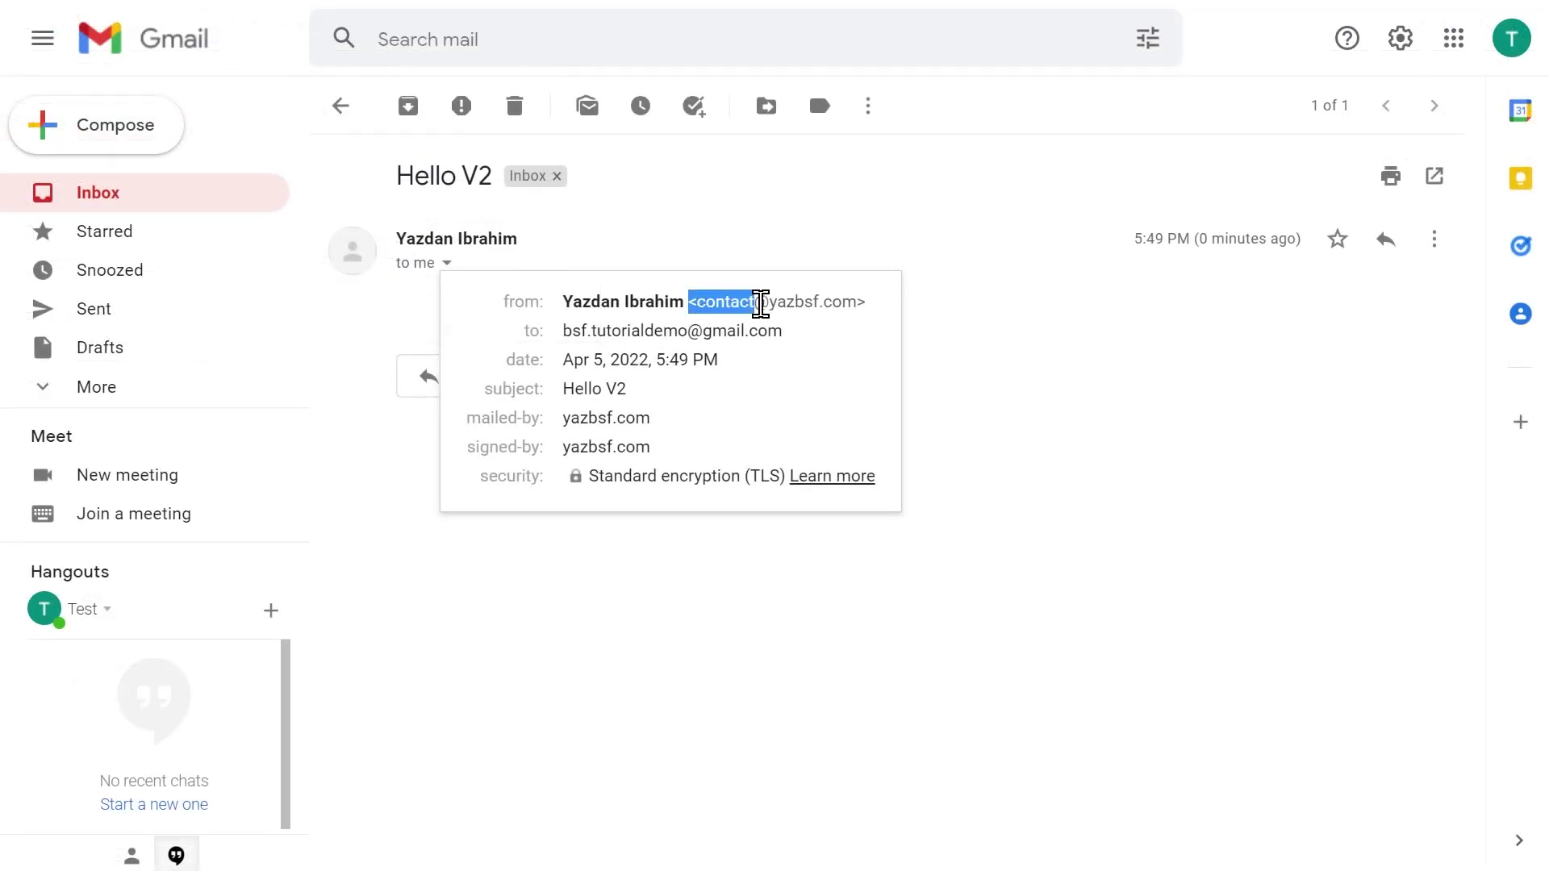
left_click_drag(760, 304, 865, 302)
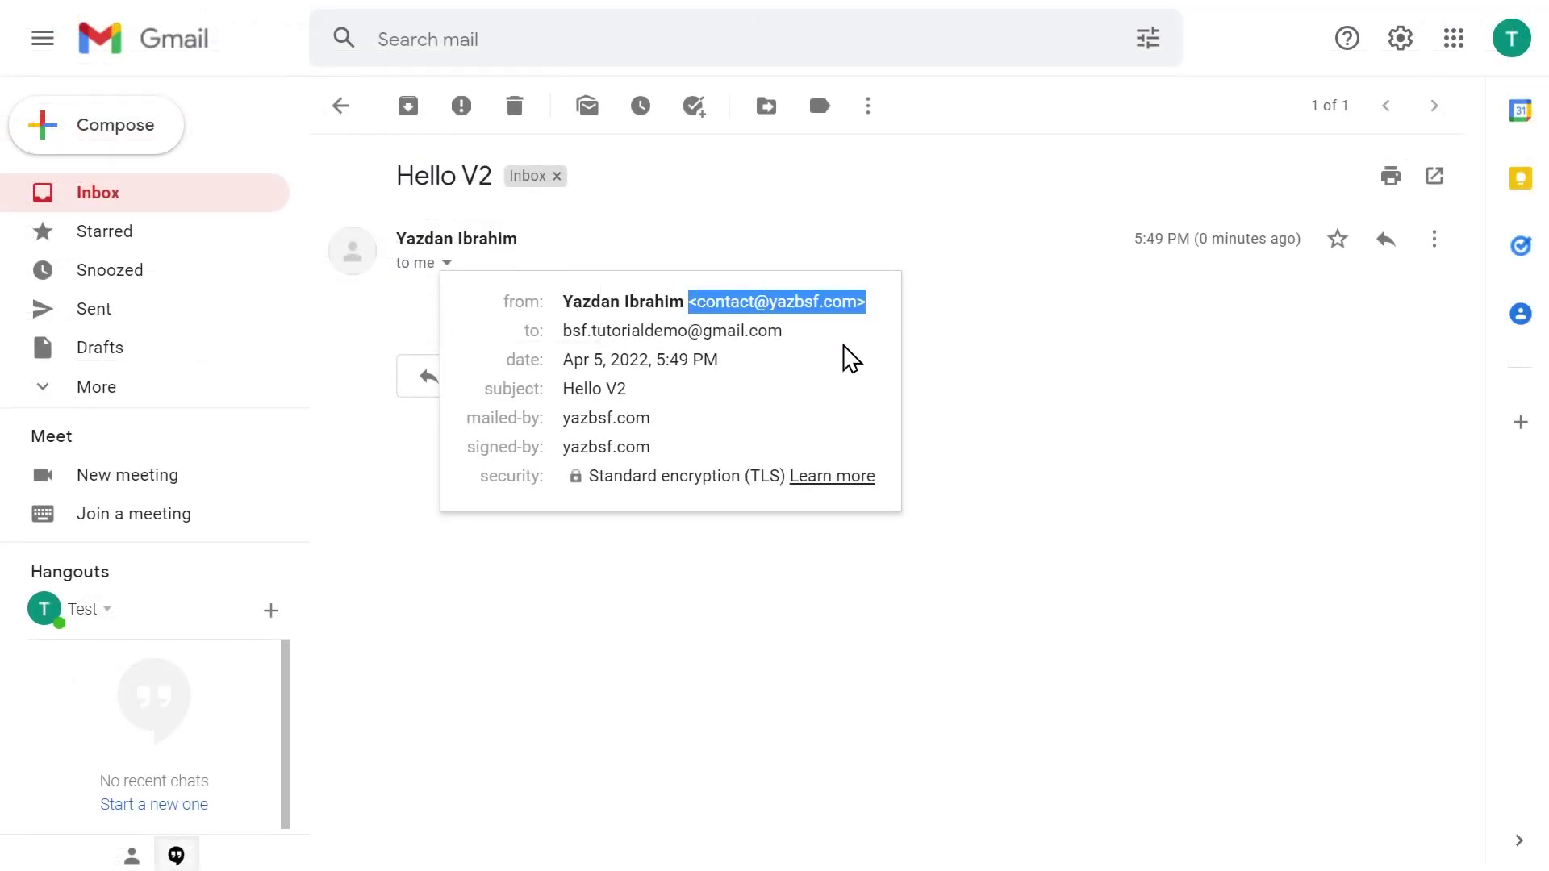